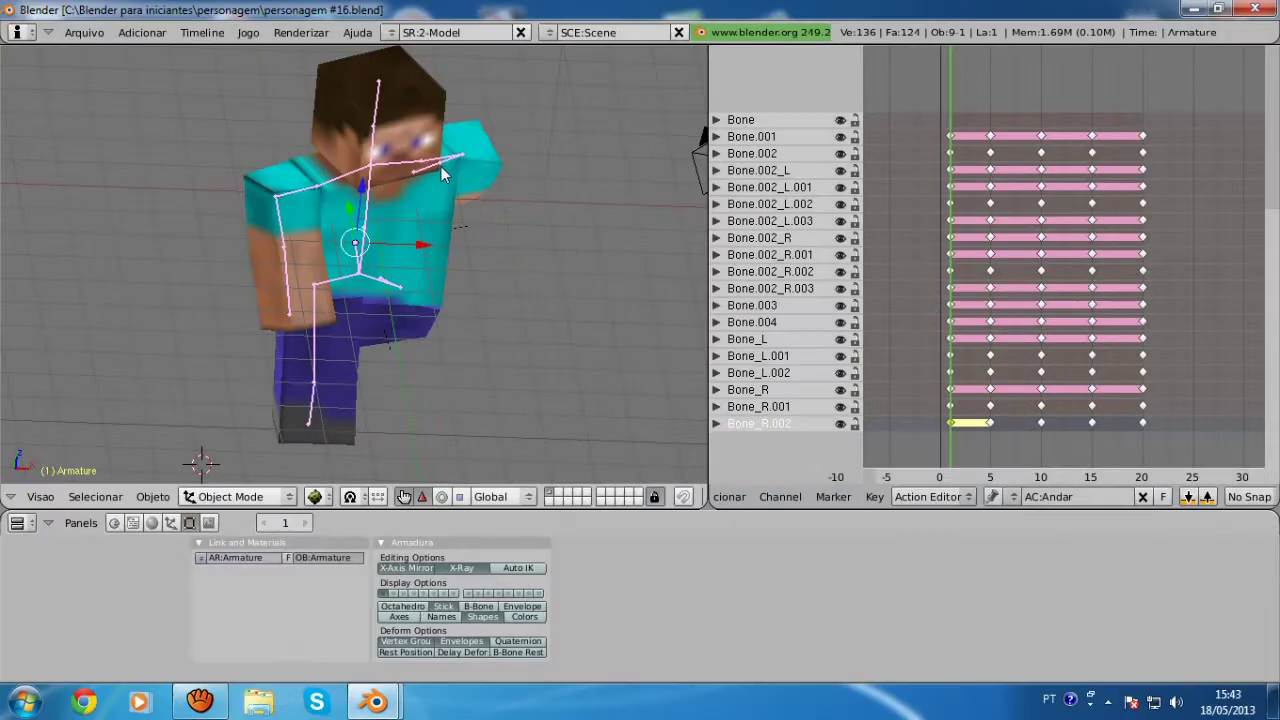
Orbit the view around the rigged character while the Andar action is shown.
mouse_move(441, 166)
middle_mouse_down()
mouse_move(449, 183)
mouse_move(358, 184)
mouse_move(452, 155)
middle_mouse_up()
scroll(452, 155, "down", 1)
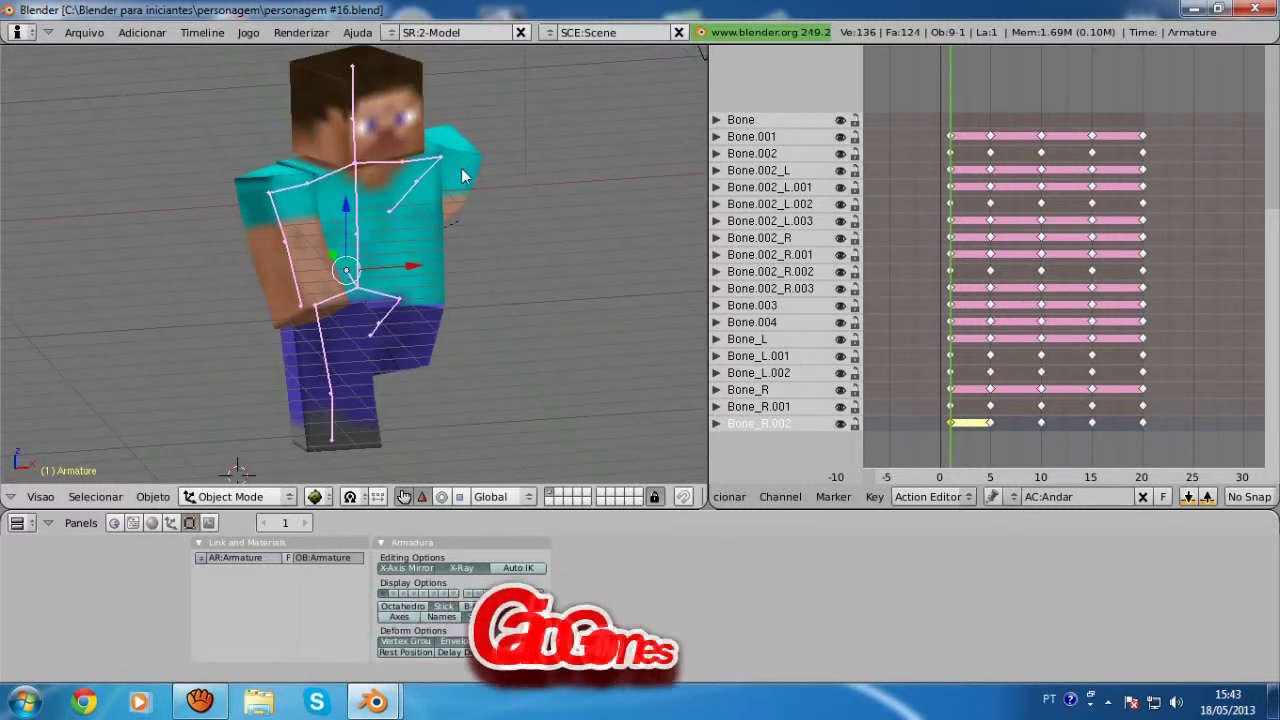
scroll(461, 169, "down", 2)
scroll(461, 169, "up", 3)
scroll(458, 175, "down", 1)
mouse_move(417, 205)
middle_mouse_down()
mouse_move(305, 239)
mouse_move(320, 270)
mouse_move(360, 238)
mouse_move(327, 288)
mouse_move(186, 229)
mouse_move(290, 294)
mouse_move(378, 310)
mouse_move(377, 254)
mouse_move(280, 250)
middle_mouse_up()
scroll(368, 232, "up", 3)
scroll(518, 287, "down", 2)
scroll(518, 287, "down", 2)
mouse_move(518, 287)
middle_mouse_down()
mouse_move(535, 327)
mouse_move(471, 297)
middle_mouse_up()
key("alt+a")
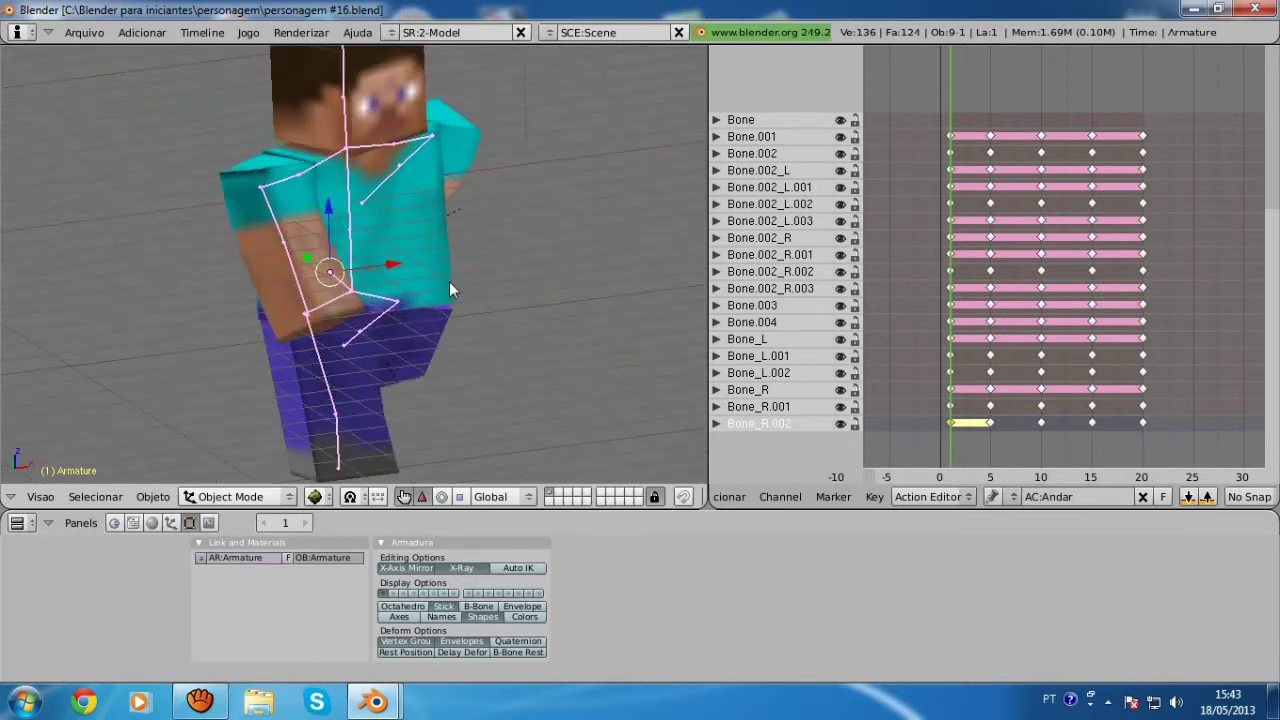
key("Escape")
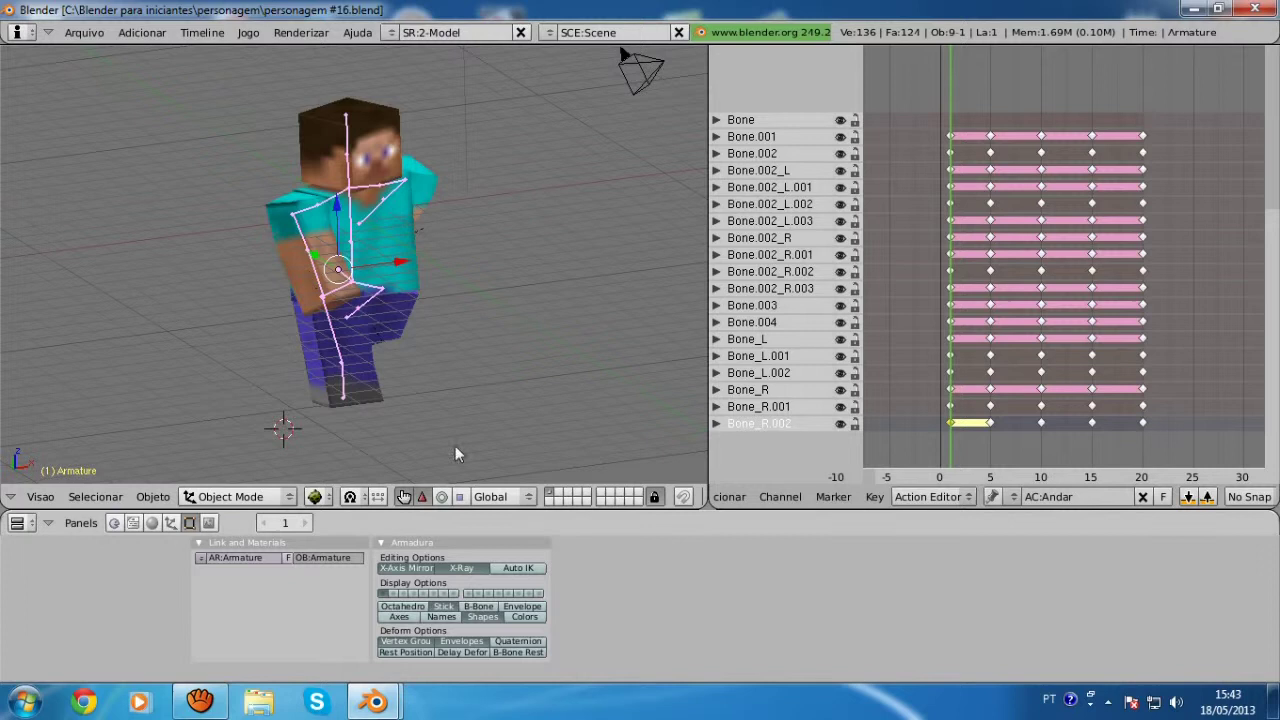
scroll(242, 370, "up", 2)
left_click(230, 497)
left_click(230, 443)
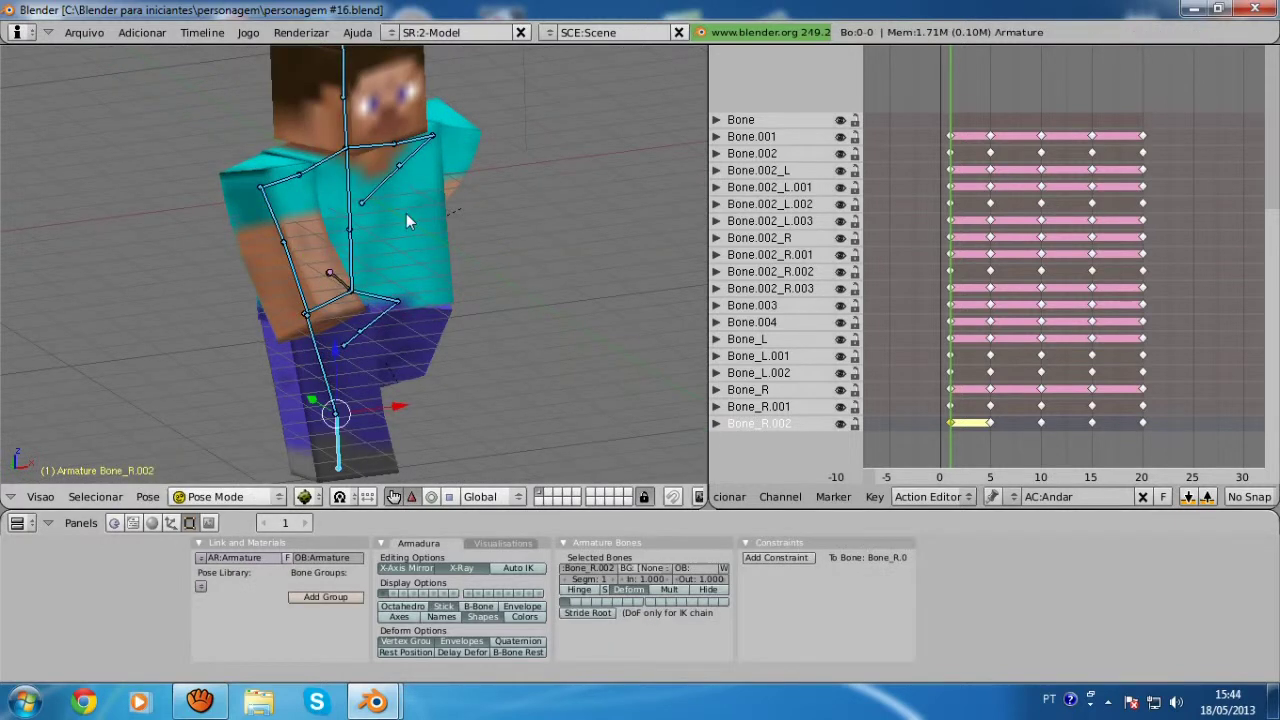
right_click(298, 283)
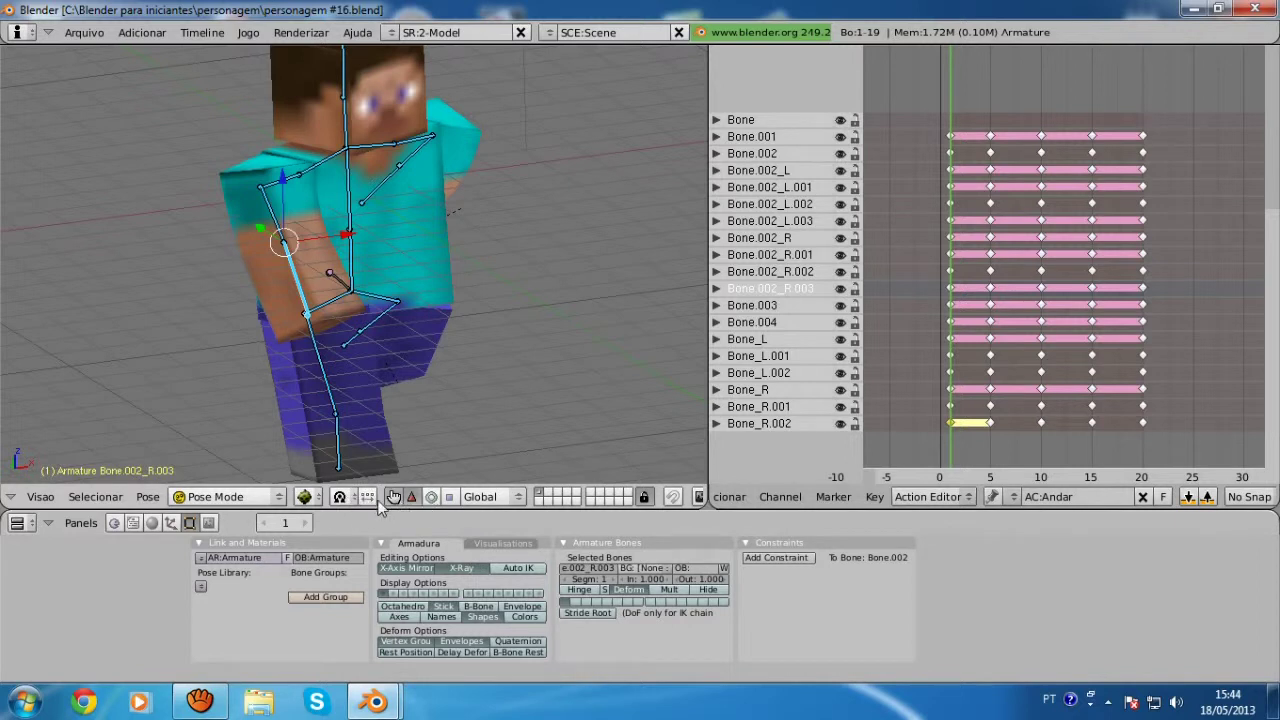
left_click(215, 497)
left_click(243, 553)
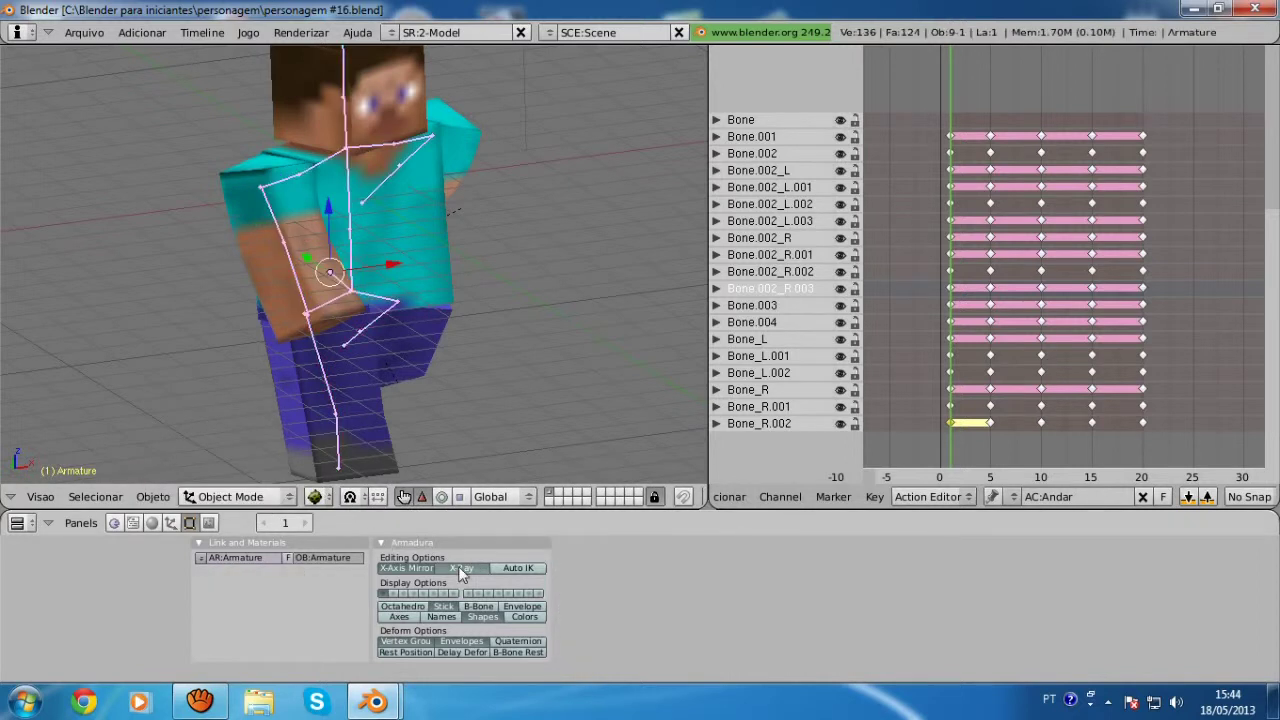
scroll(554, 292, "down", 3)
scroll(554, 292, "up", 4)
left_click(475, 568)
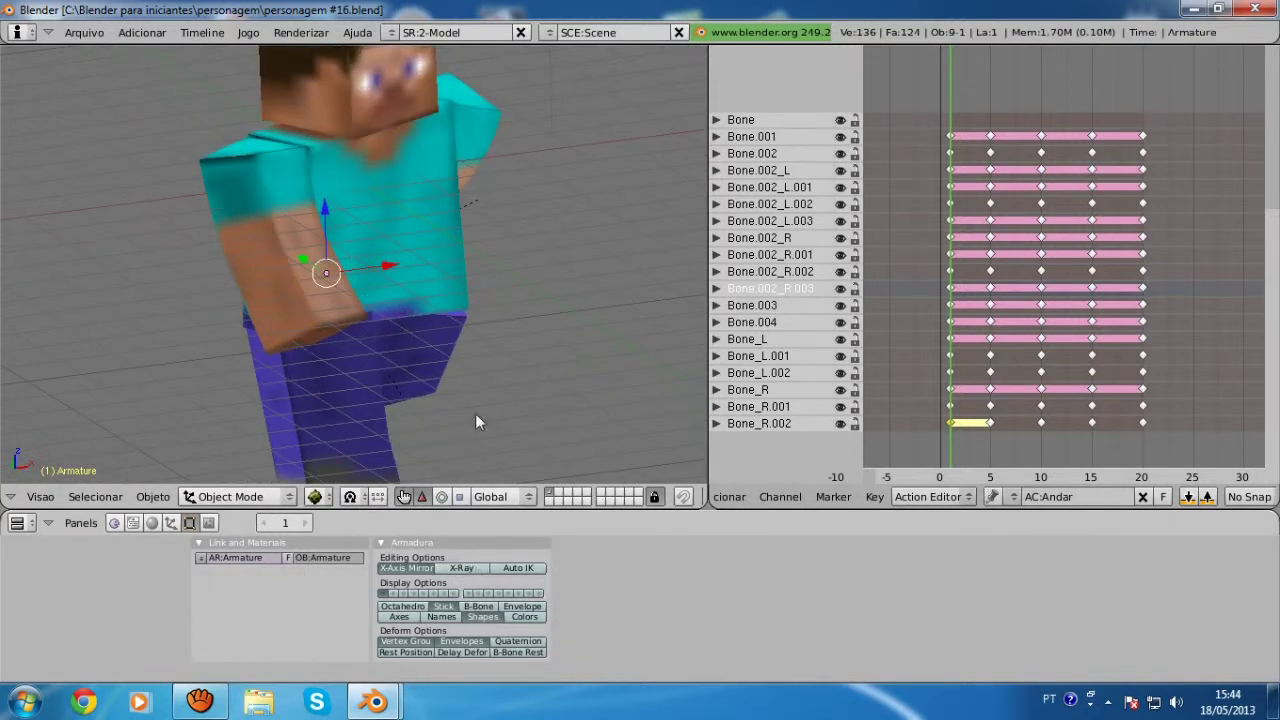
scroll(411, 244, "down", 2)
mouse_move(413, 253)
middle_mouse_down()
mouse_move(400, 271)
mouse_move(454, 291)
mouse_move(421, 303)
middle_mouse_up()
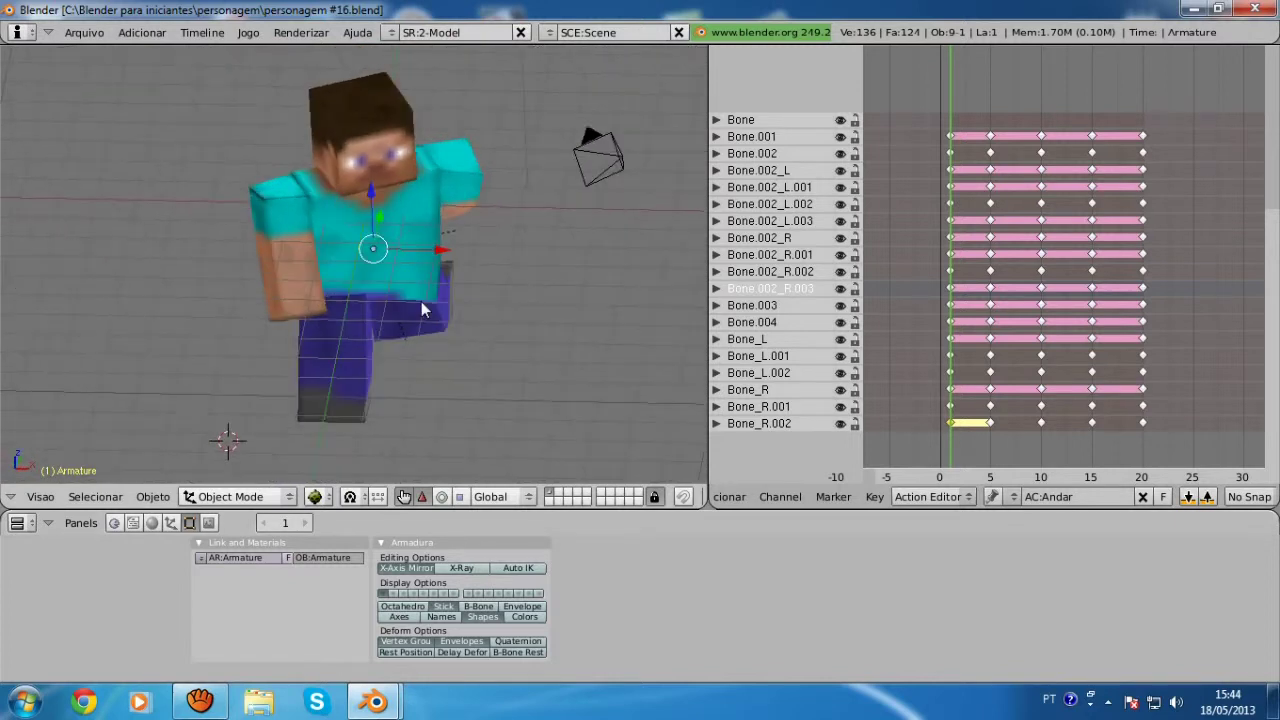
left_click(462, 566)
left_click(462, 566)
scroll(451, 291, "up", 2)
middle_click_drag(415, 315, 250, 300)
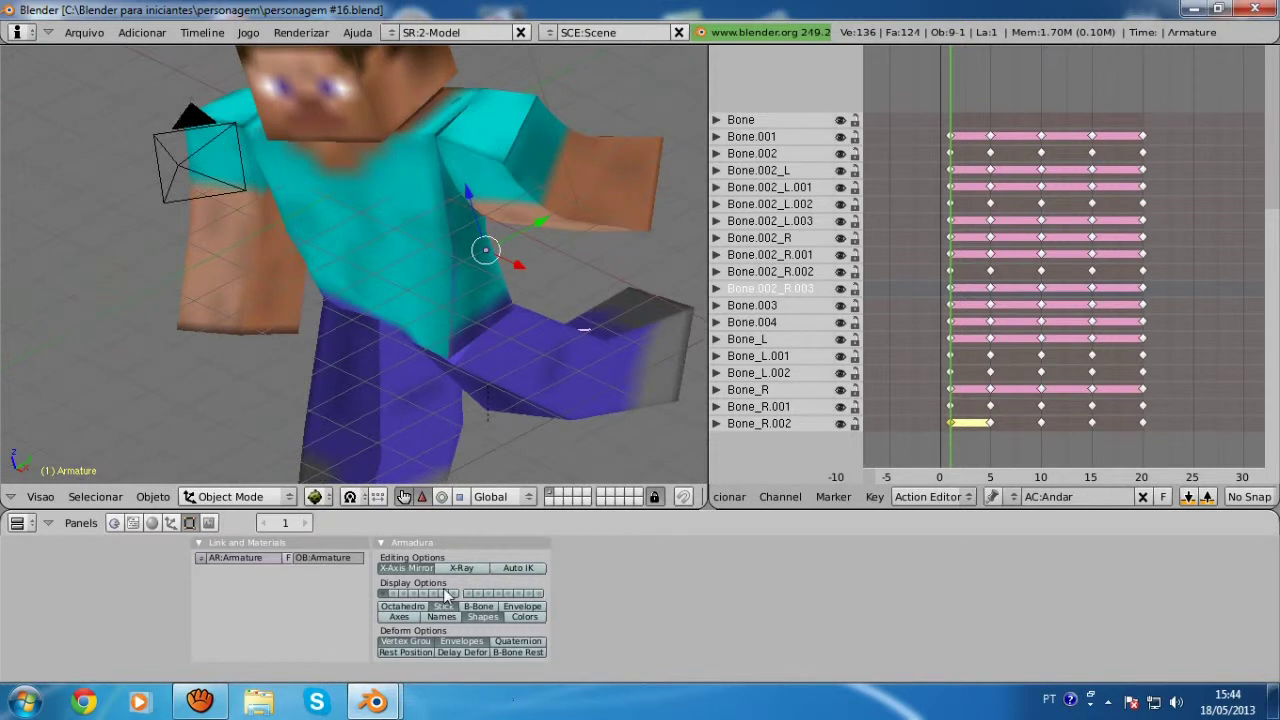
left_click(462, 567)
mouse_move(410, 477)
middle_mouse_down()
mouse_move(383, 299)
mouse_move(487, 281)
mouse_move(545, 249)
middle_mouse_up()
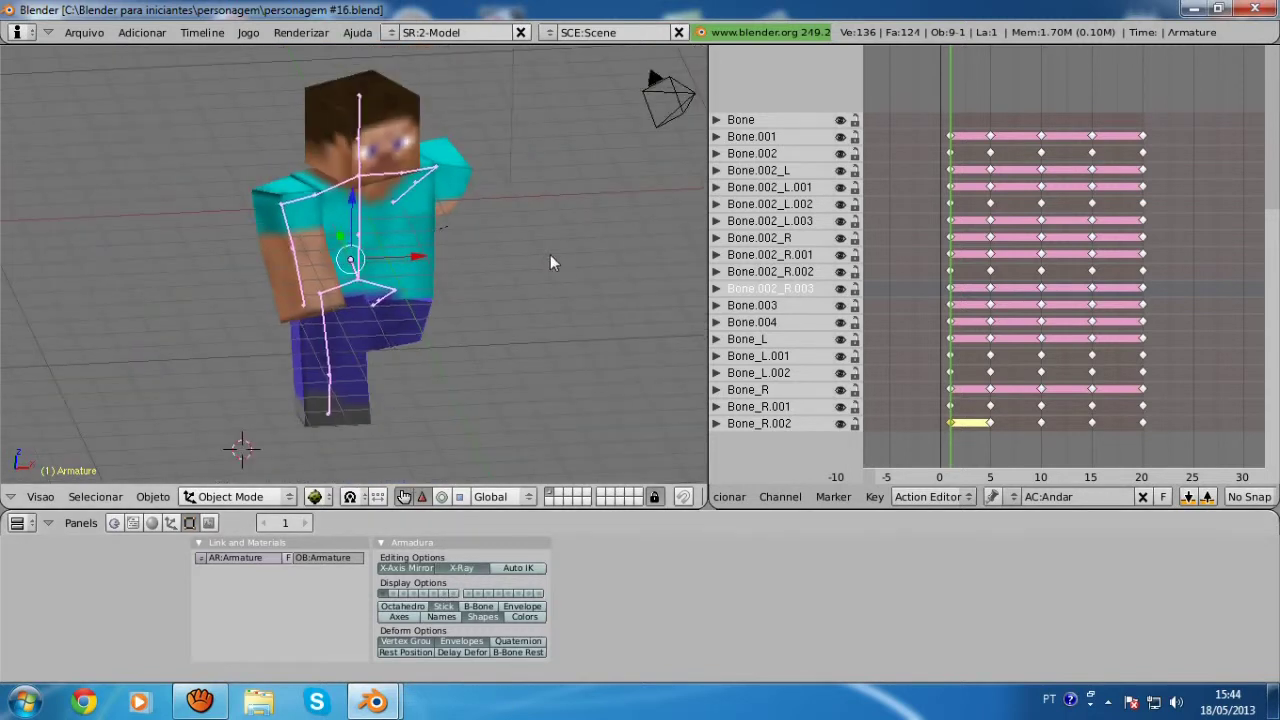
scroll(550, 254, "down", 3)
scroll(538, 264, "up", 2)
scroll(522, 286, "up", 1)
scroll(491, 292, "up", 1)
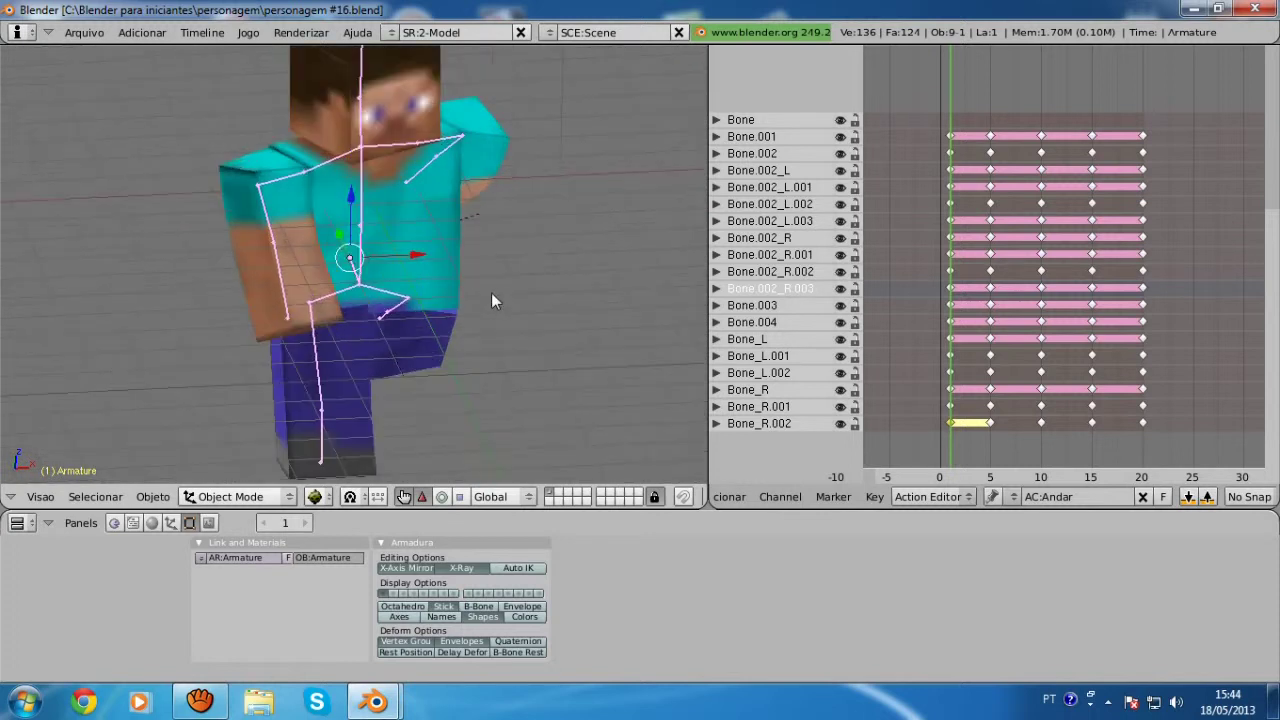
scroll(470, 356, "down", 1)
scroll(466, 369, "down", 2)
scroll(331, 158, "up", 4)
scroll(316, 343, "down", 1)
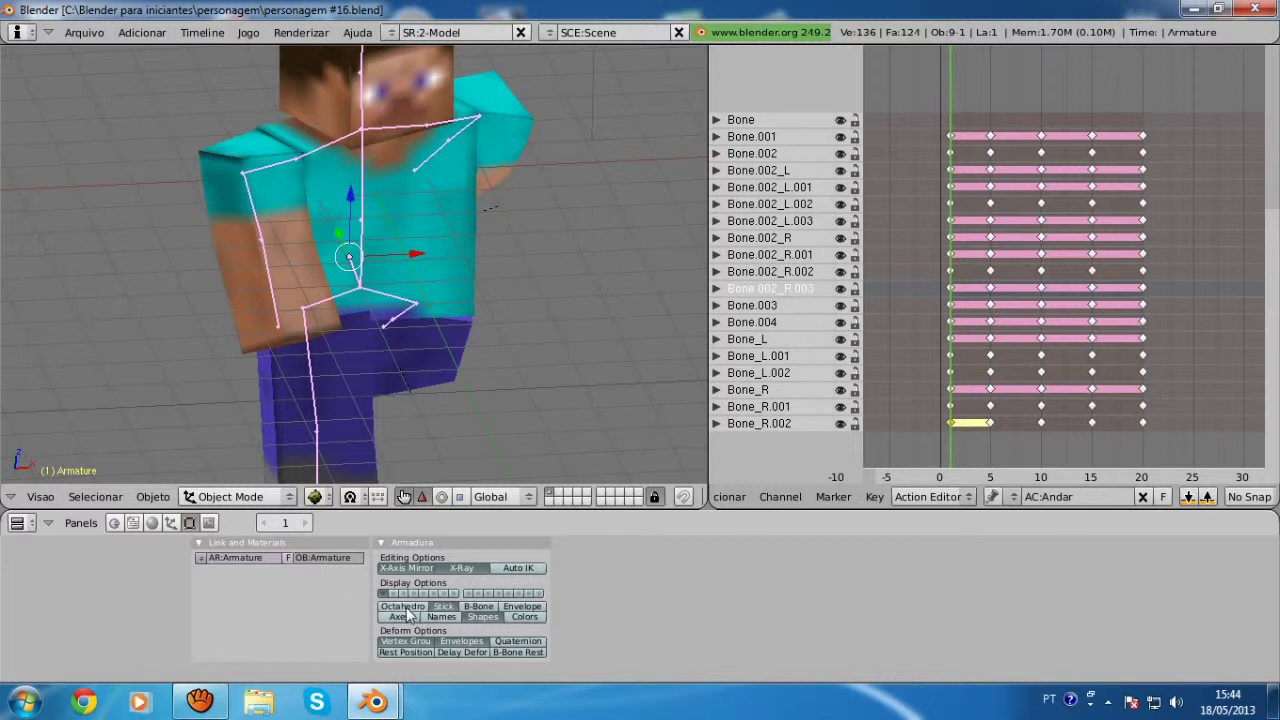
Cycle the bone display through Stick, B-Bone and Envelope, ending on Octahedron.
left_click(415, 607)
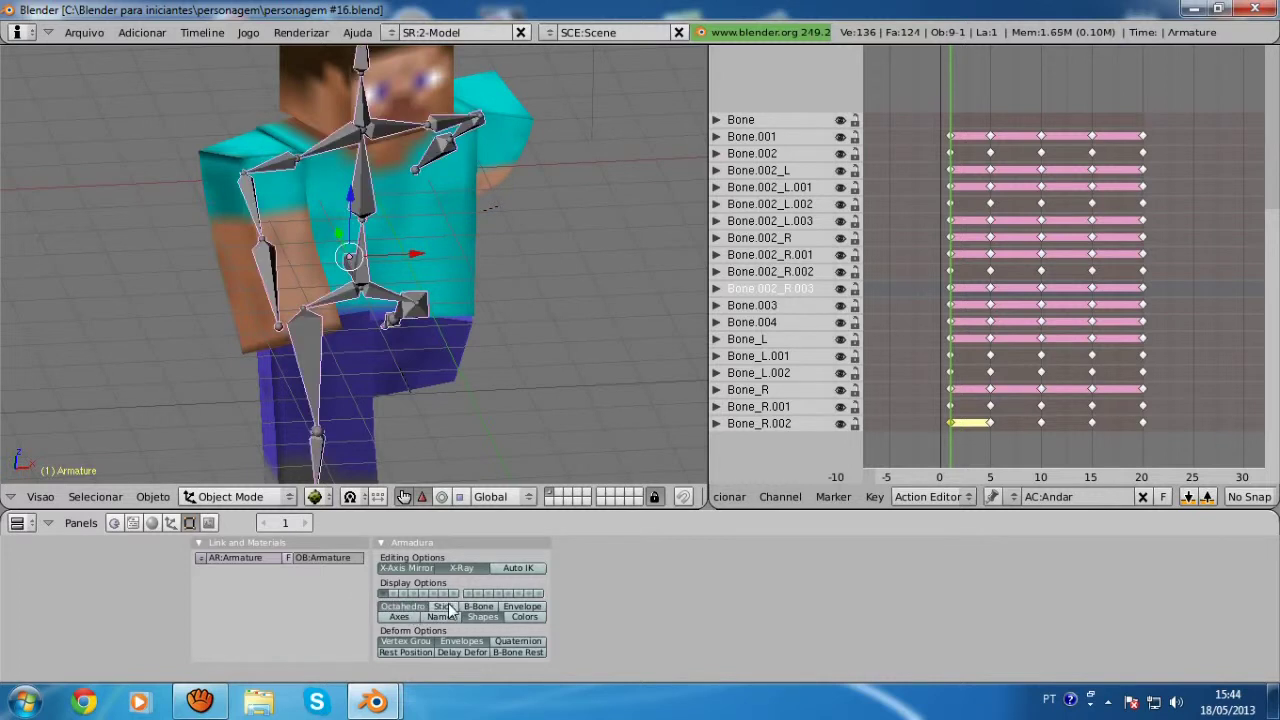
left_click(446, 607)
left_click(480, 607)
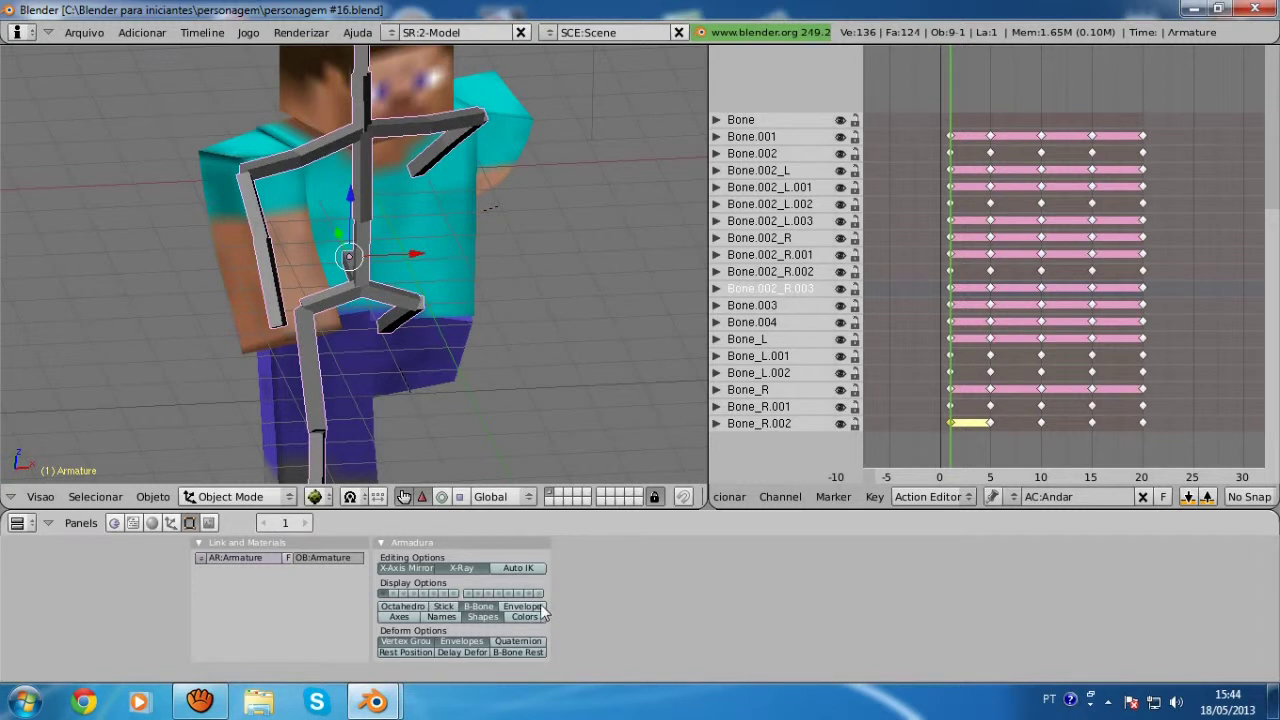
left_click(538, 607)
scroll(489, 328, "down", 4)
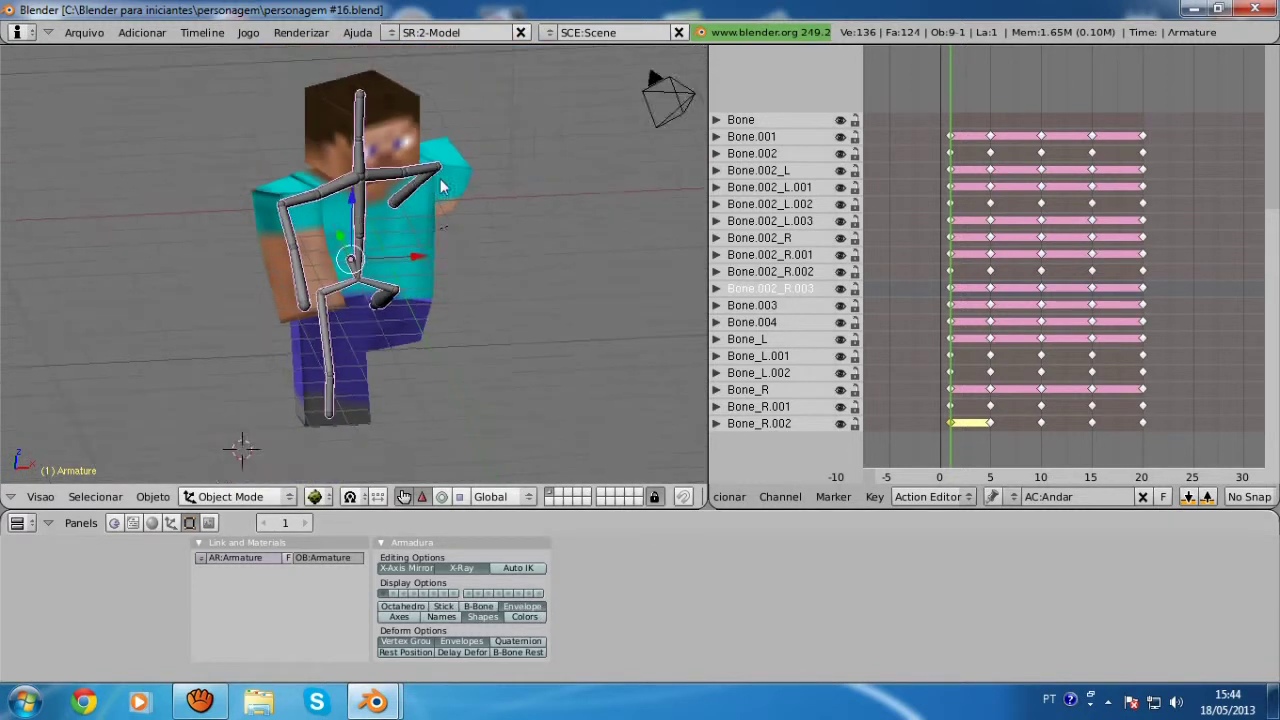
left_click(404, 607)
left_click(443, 607)
left_click(478, 607)
left_click(521, 607)
left_click(443, 607)
left_click(402, 607)
left_click(443, 607)
left_click(470, 607)
left_click(402, 607)
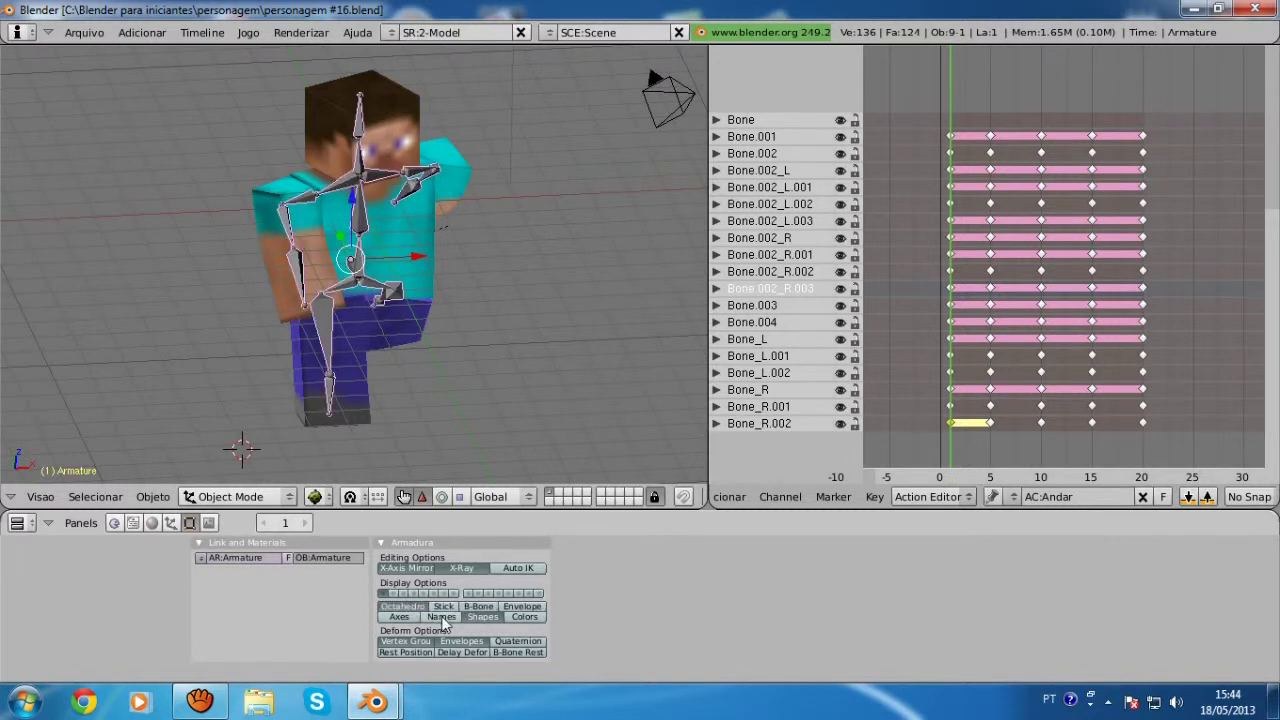
Toggle bone names on and off, then zoom in to inspect the octahedral bones.
left_click(442, 617)
left_click(443, 618)
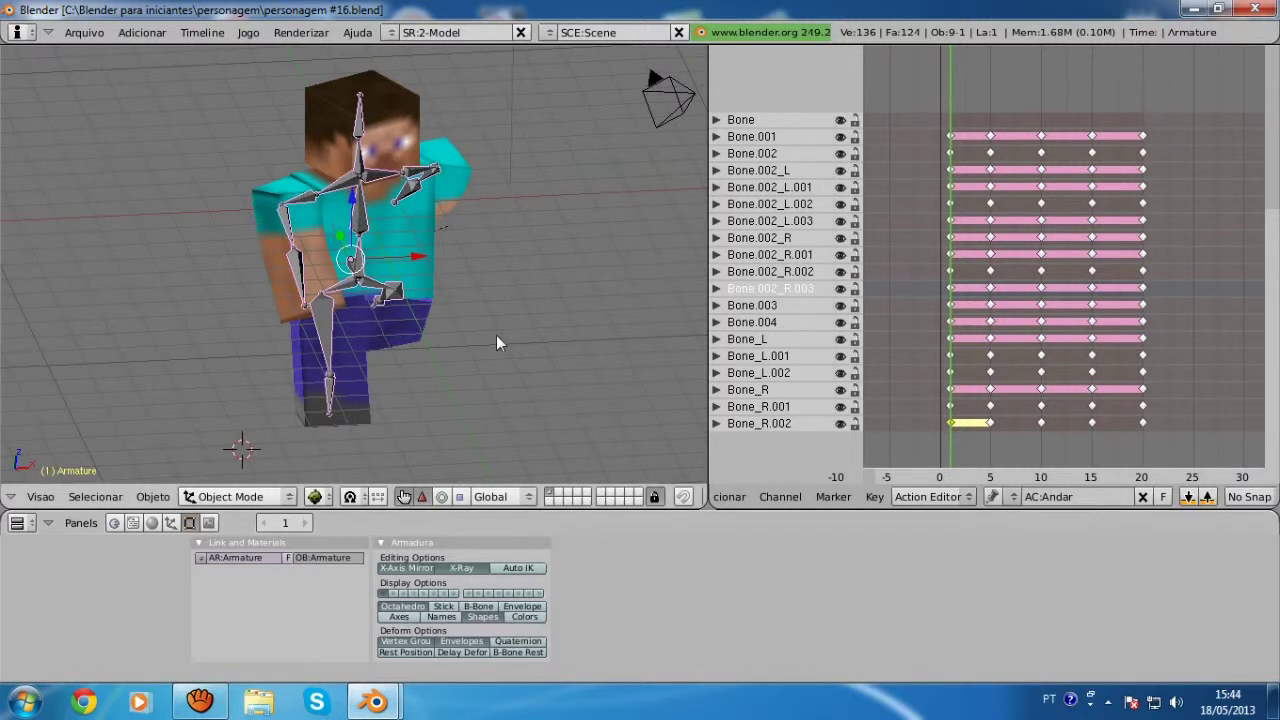
middle_click_drag(496, 335, 499, 332)
scroll(452, 390, "up", 2)
scroll(452, 390, "down", 2)
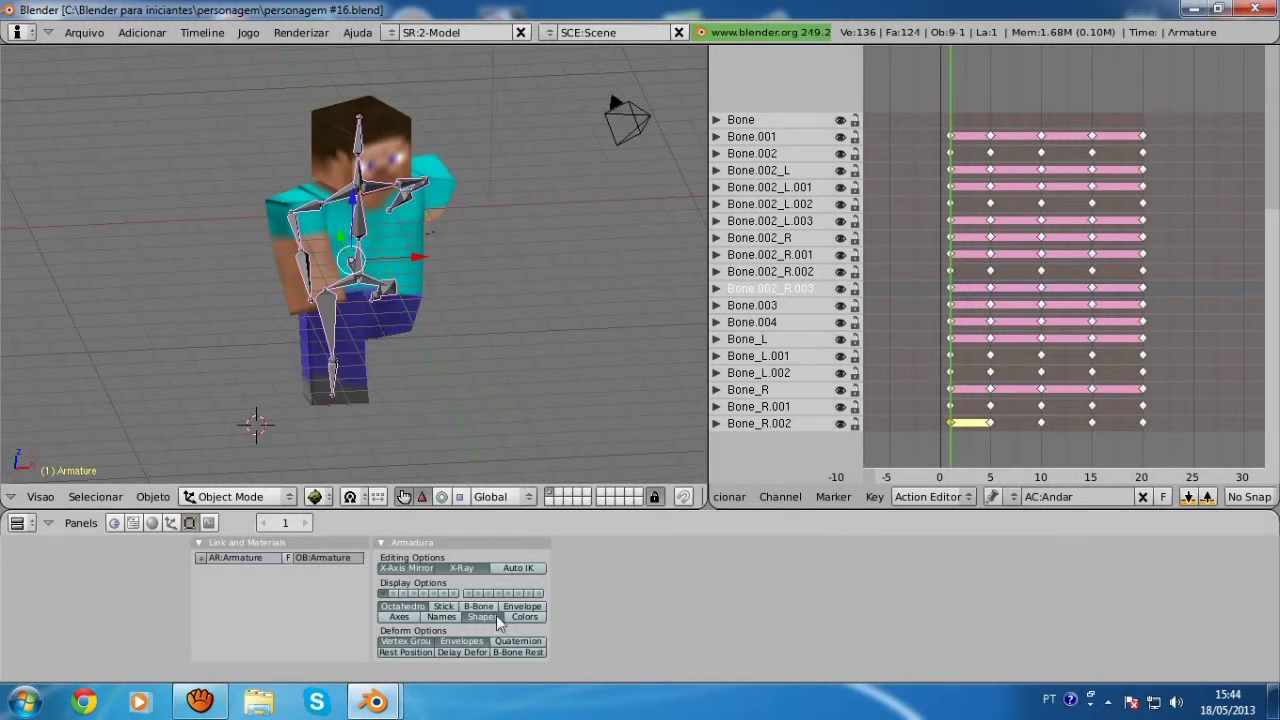
scroll(278, 448, "up", 2)
left_click(315, 497)
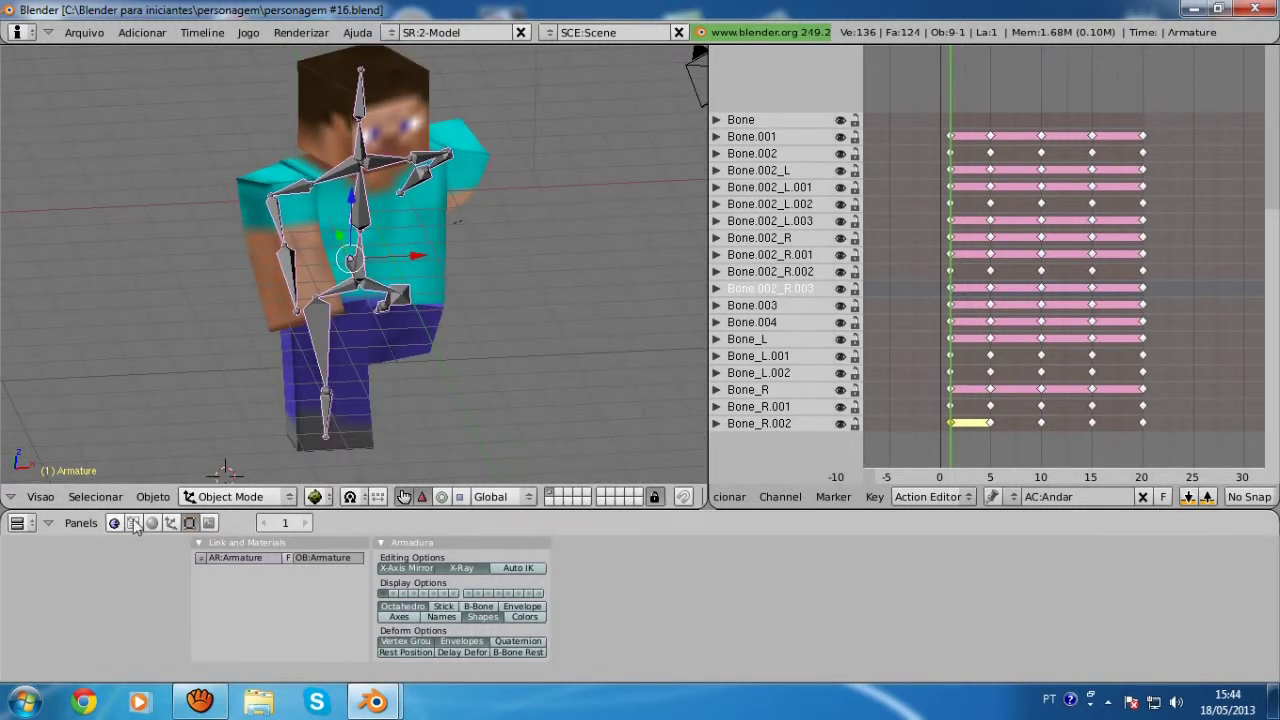
Zoom the Action Editor and scrub the walk past frame 20, settling on frame 15.
scroll(734, 291, "down", 5)
scroll(734, 291, "up", 4)
middle_click_drag(929, 282, 947, 313, "ctrl")
mouse_move(937, 318)
left_mouse_down()
mouse_move(1170, 331)
mouse_move(935, 355)
left_mouse_up()
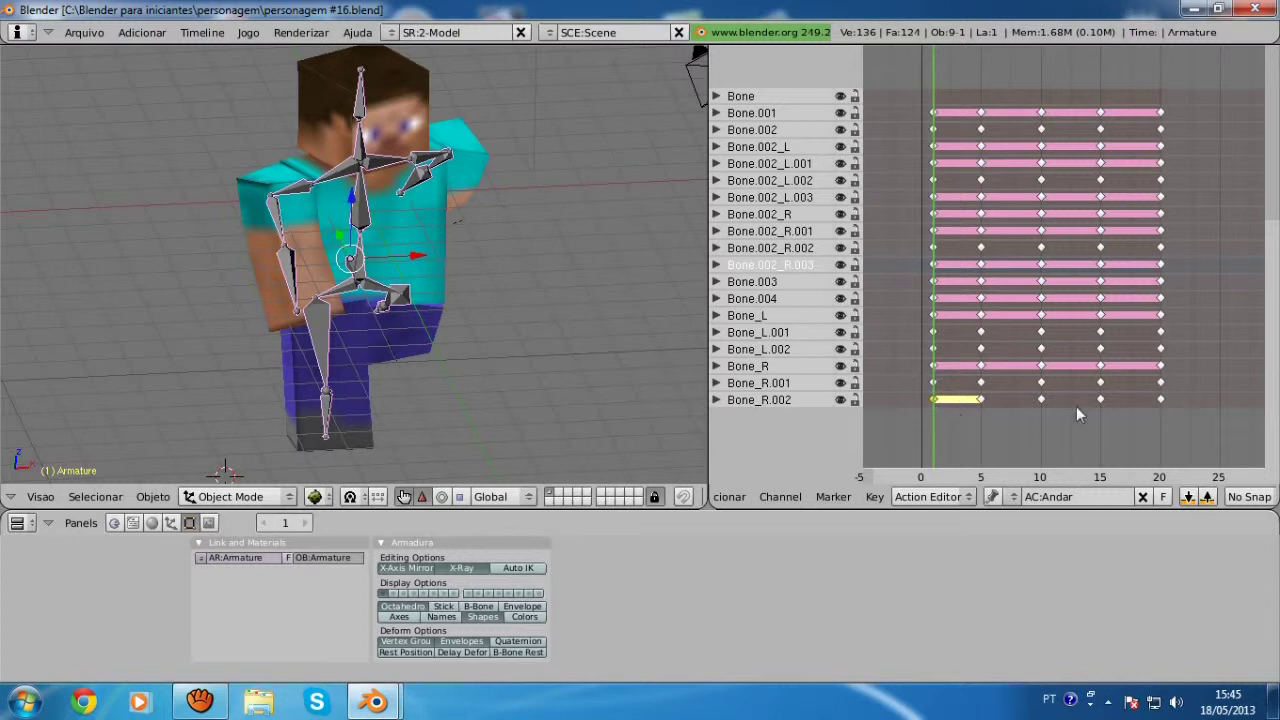
left_click(1159, 408)
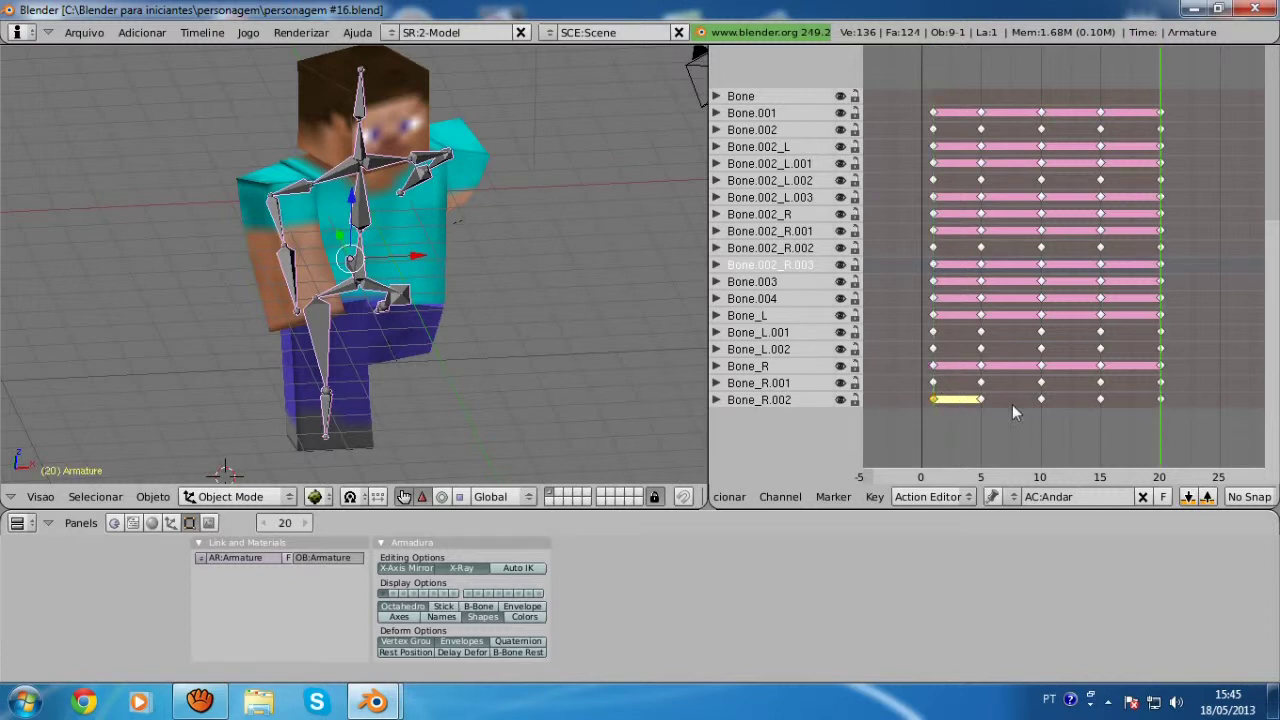
scroll(425, 329, "down", 1)
middle_click_drag(425, 337, 569, 315)
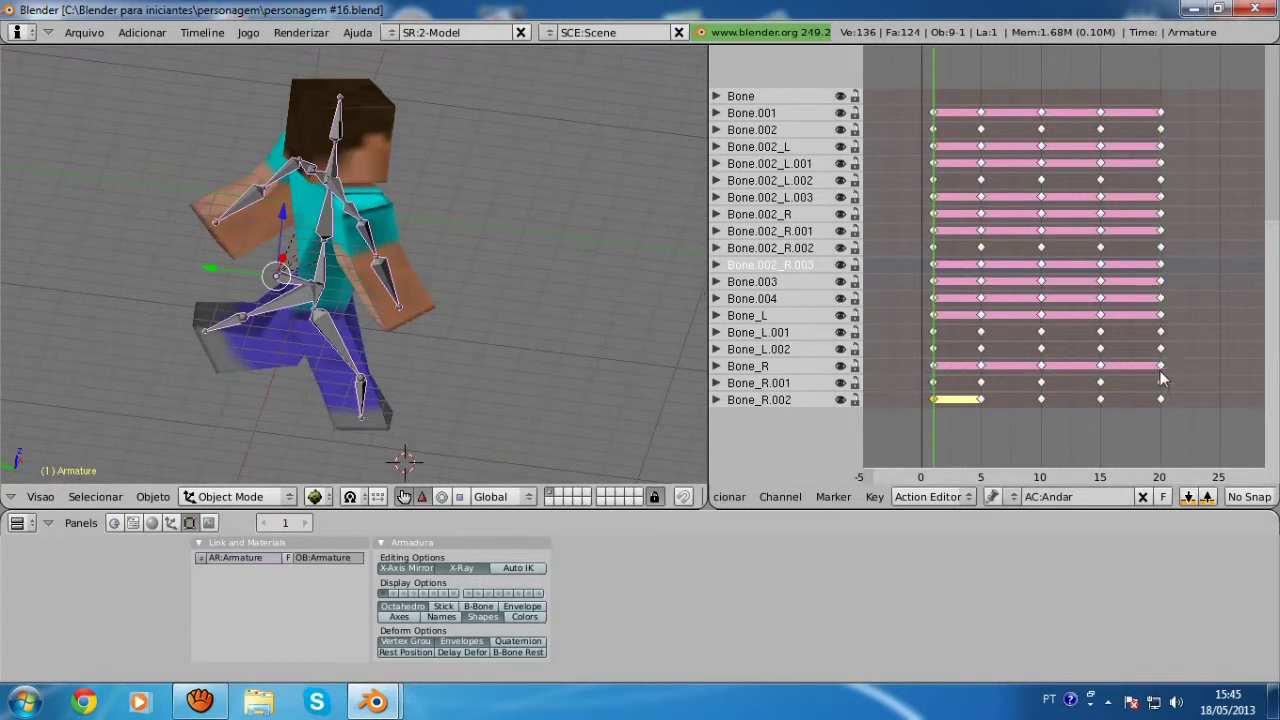
left_click_drag(929, 374, 1106, 390)
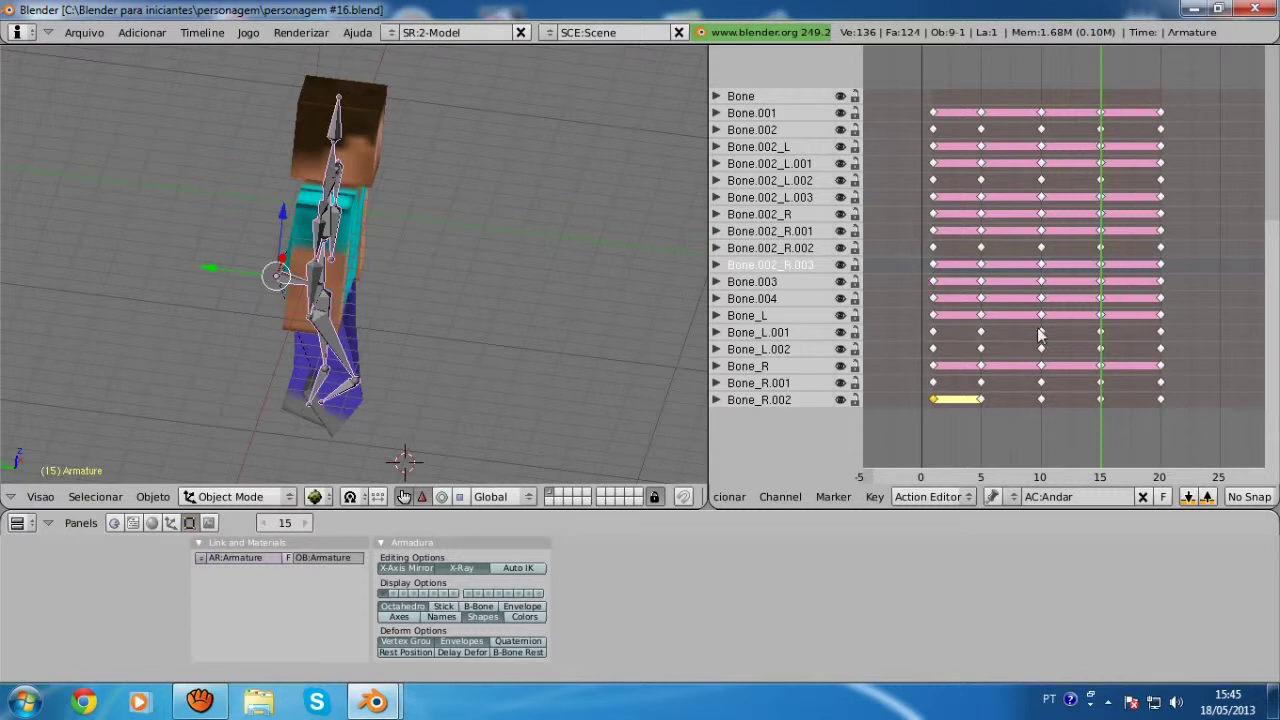
left_click(933, 395)
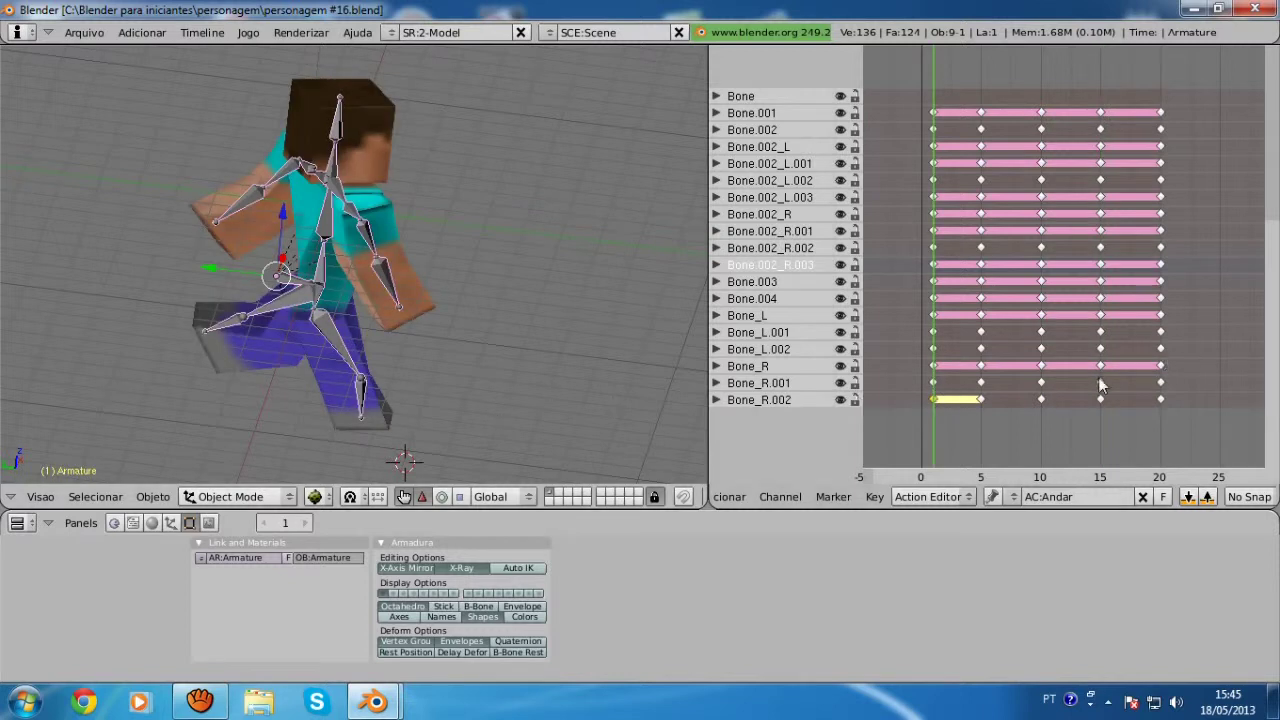
left_click(1100, 385)
left_click(933, 385)
left_click(1101, 381)
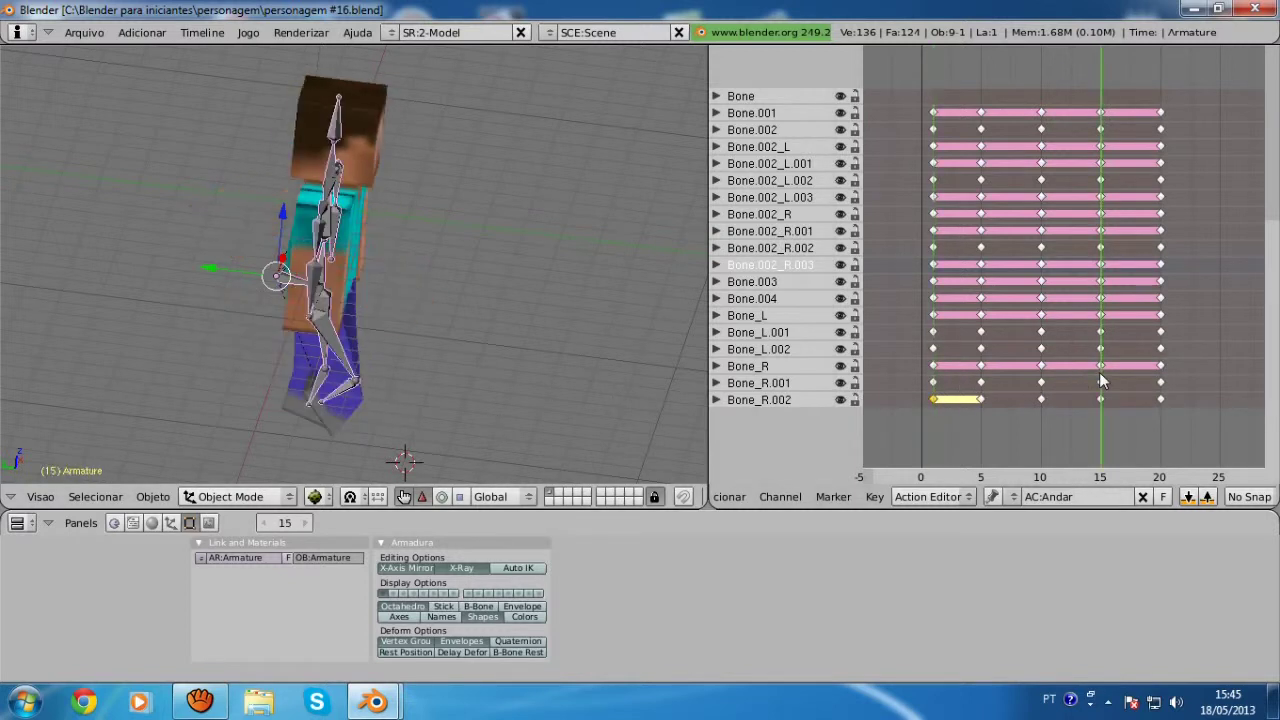
left_click_drag(1102, 405, 1100, 407)
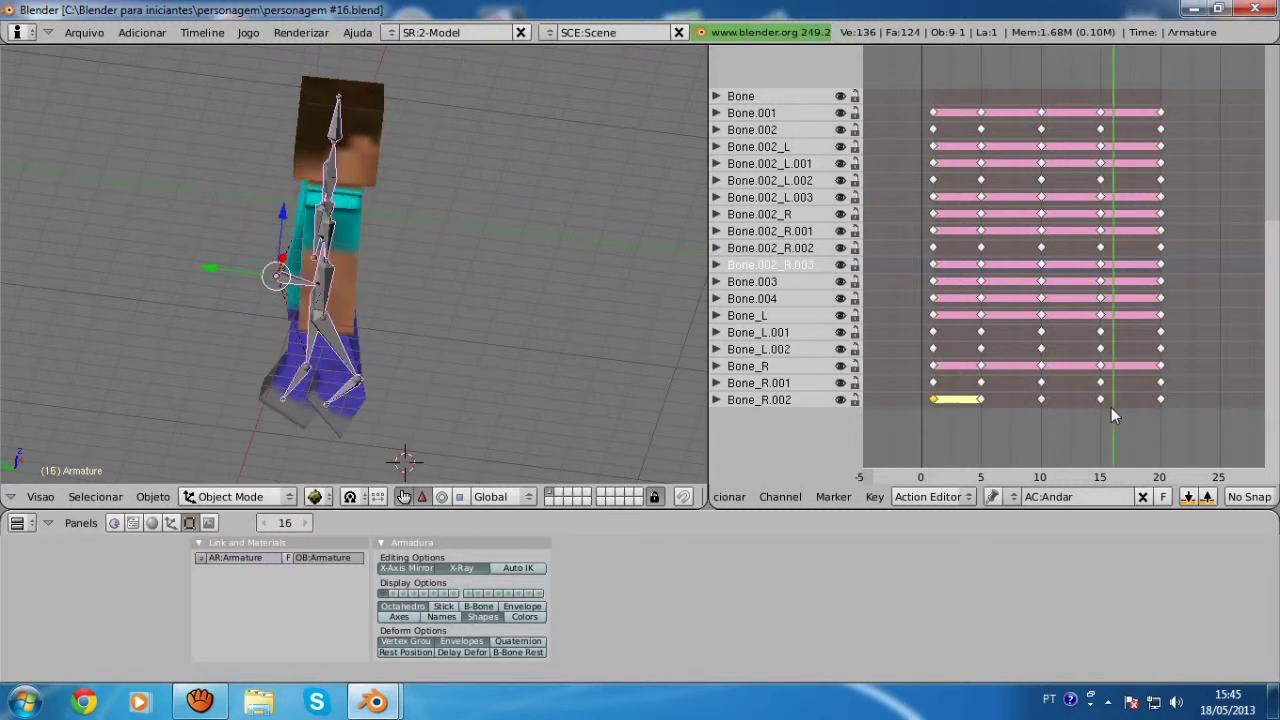
right_click(951, 405)
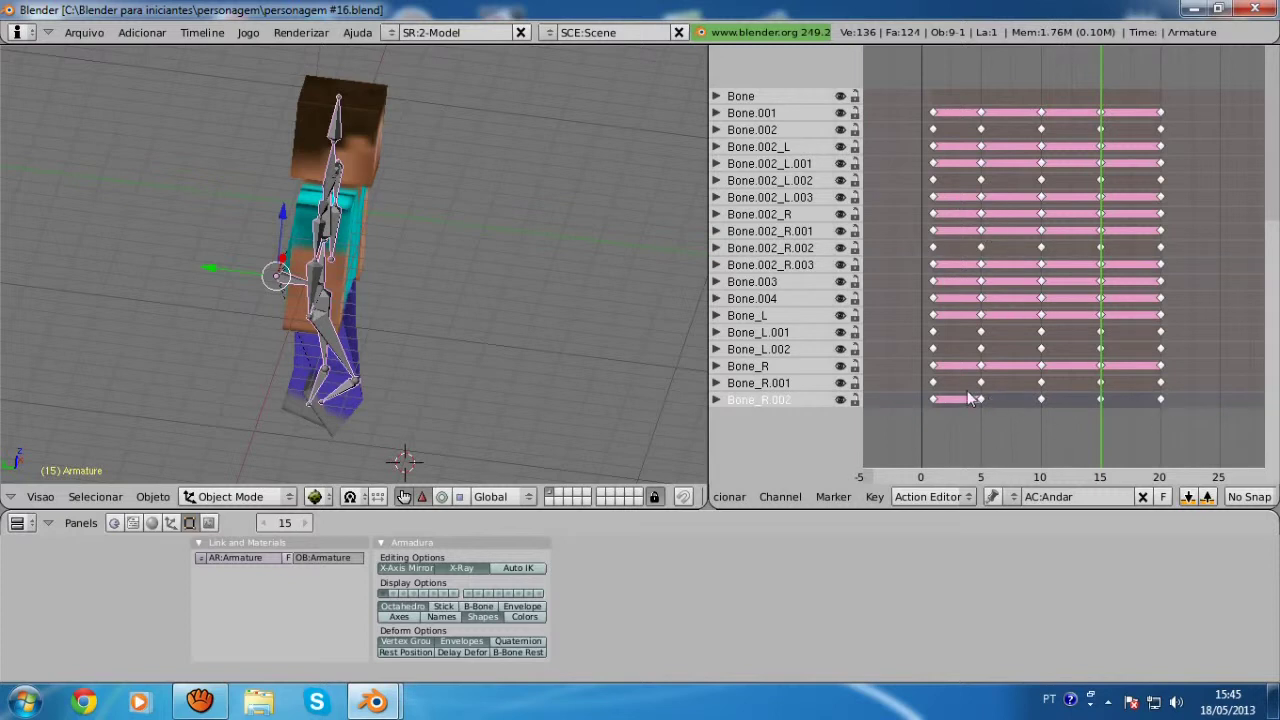
left_click_drag(928, 400, 1161, 424)
left_click(933, 401)
left_click(1160, 411)
left_click(941, 400)
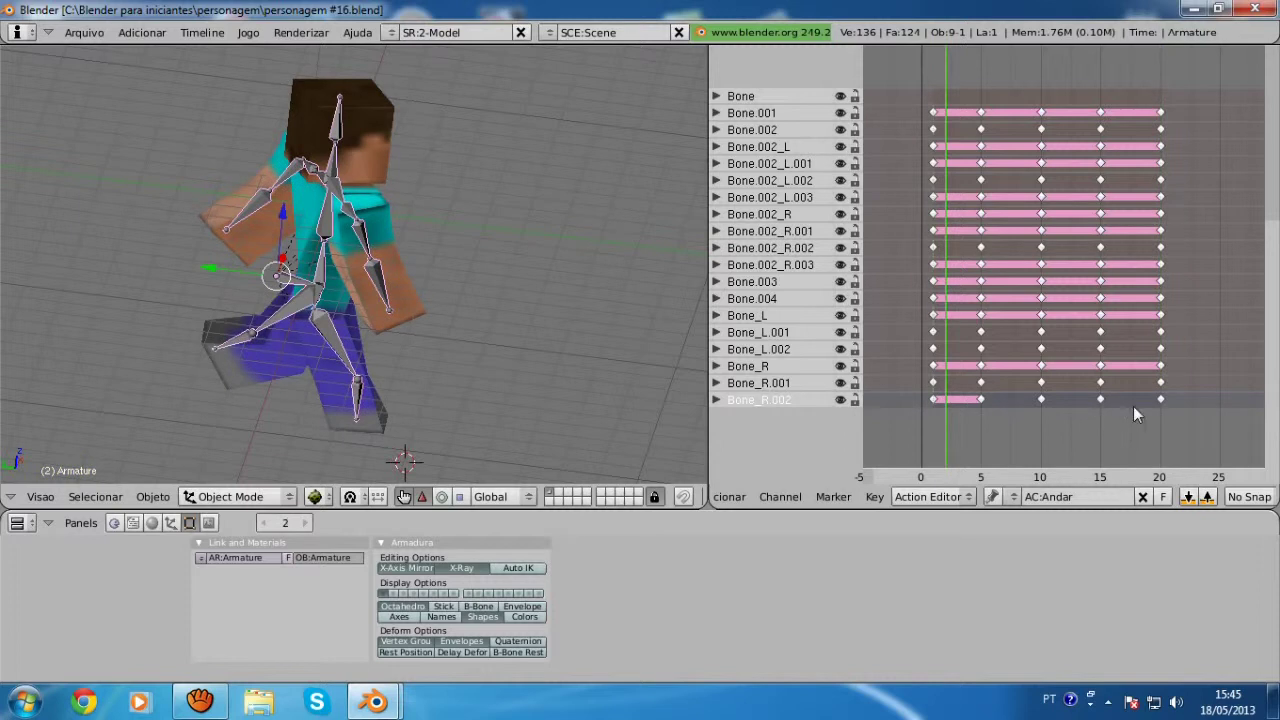
left_click(1165, 408)
left_click(937, 403)
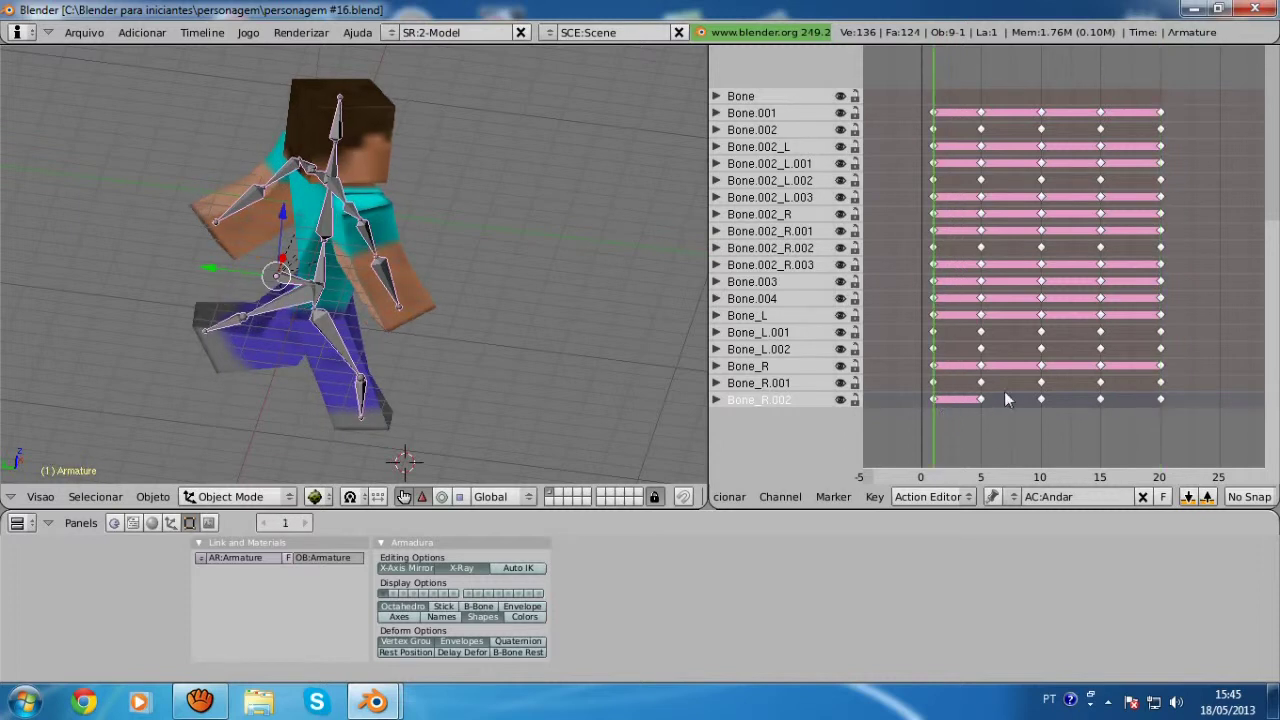
left_click(1160, 383)
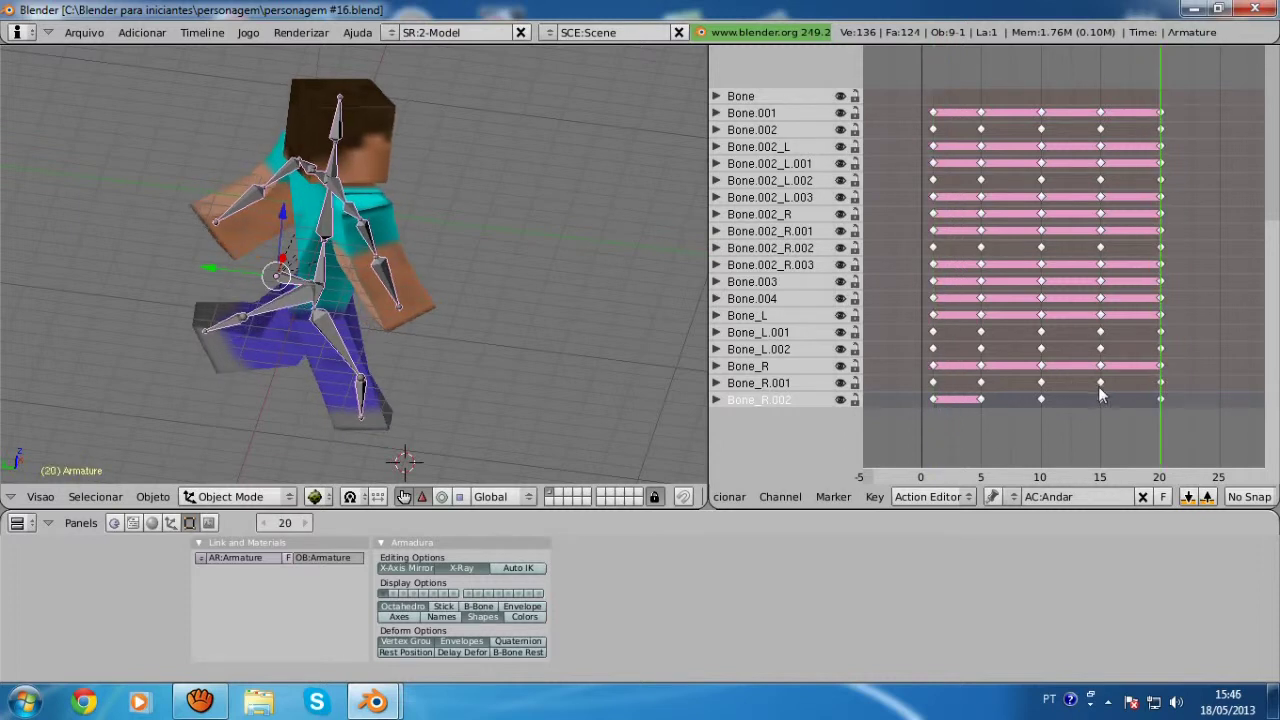
left_click(940, 398)
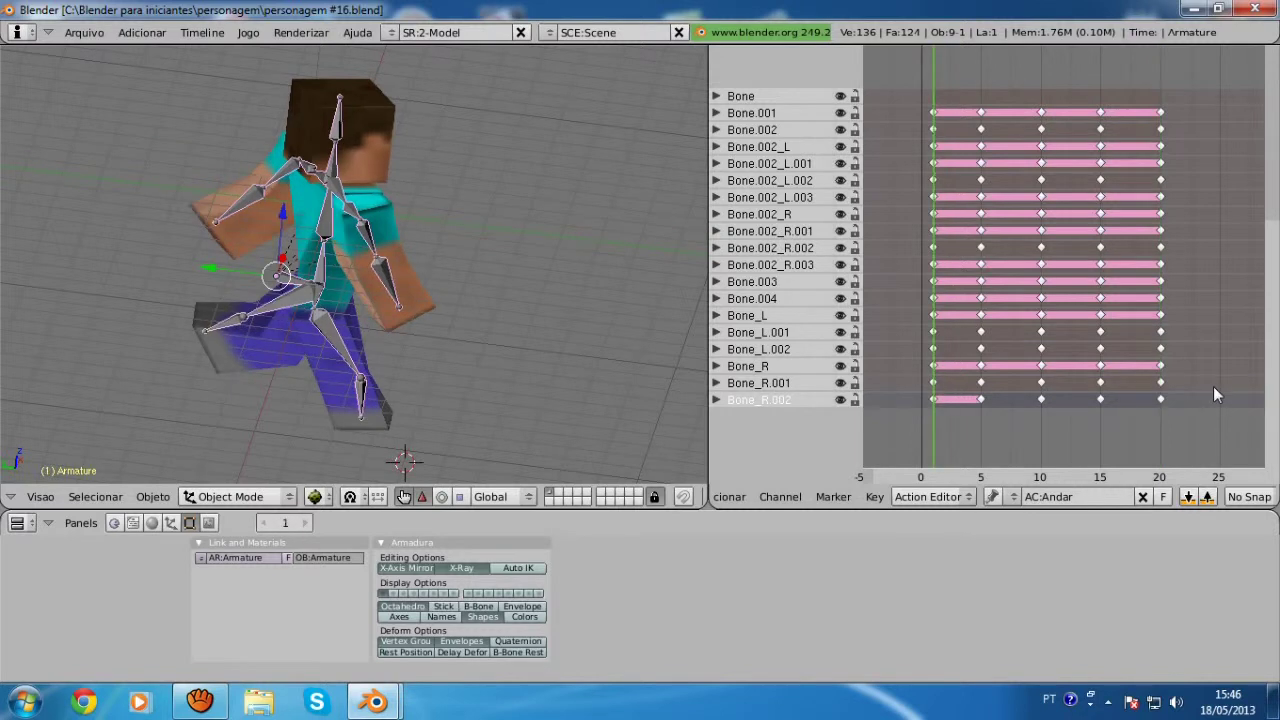
left_click(1160, 403)
mouse_move(939, 398)
left_mouse_down()
mouse_move(1157, 426)
mouse_move(911, 406)
mouse_move(945, 408)
left_mouse_up()
mouse_move(1051, 410)
left_mouse_down()
mouse_move(1156, 410)
mouse_move(984, 410)
mouse_move(808, 433)
left_mouse_up()
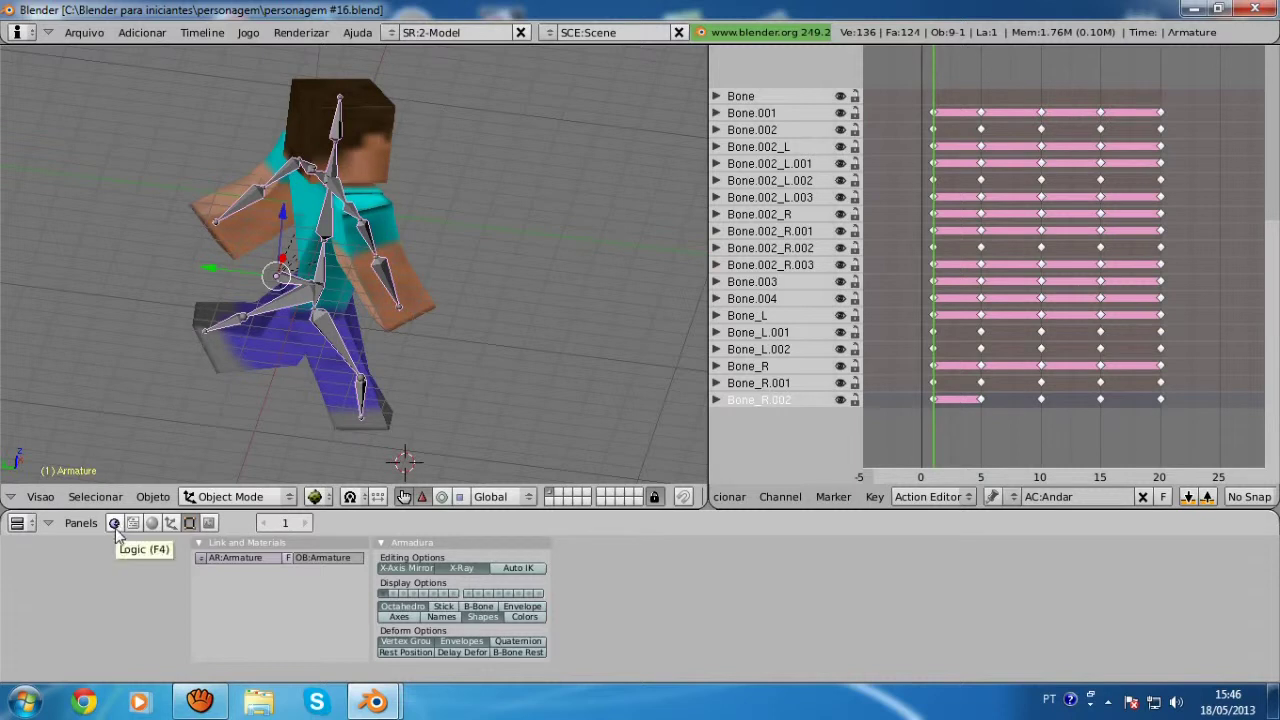
Switch to the Logic panel and rename the armature object to Ossos.
key("F4")
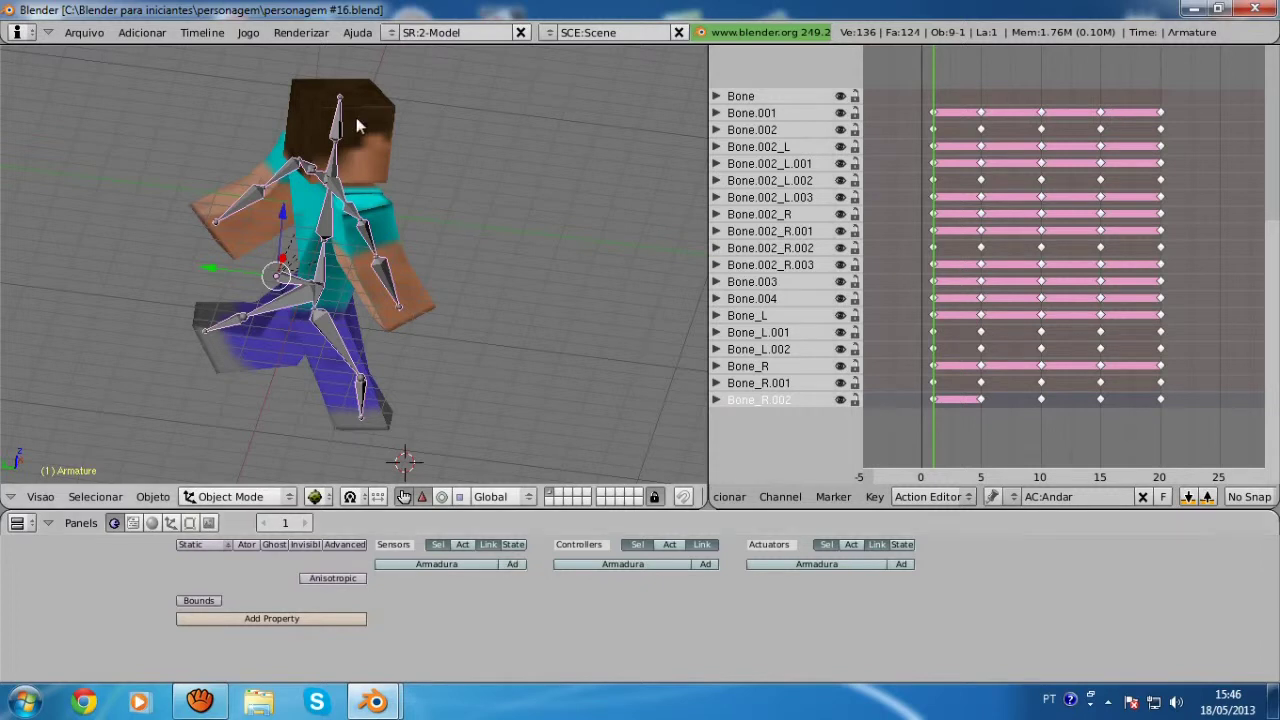
key("n")
left_click(81, 70)
type("Osso")
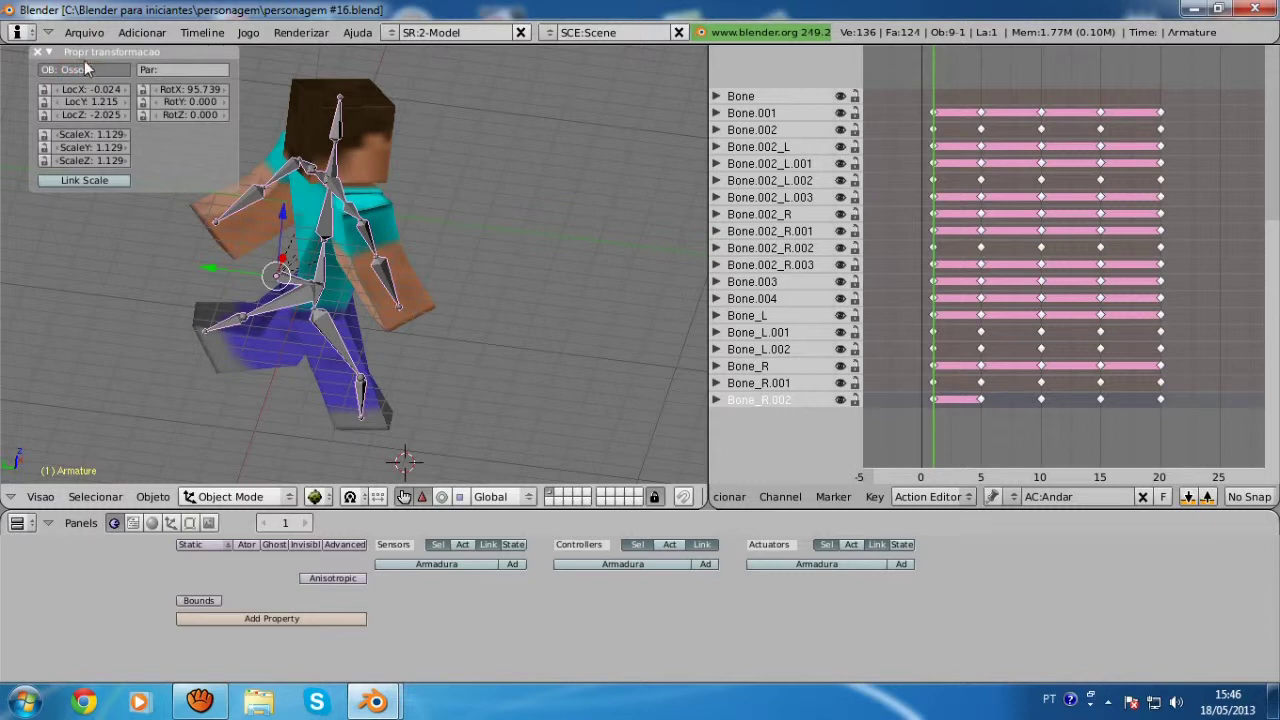
key("Return")
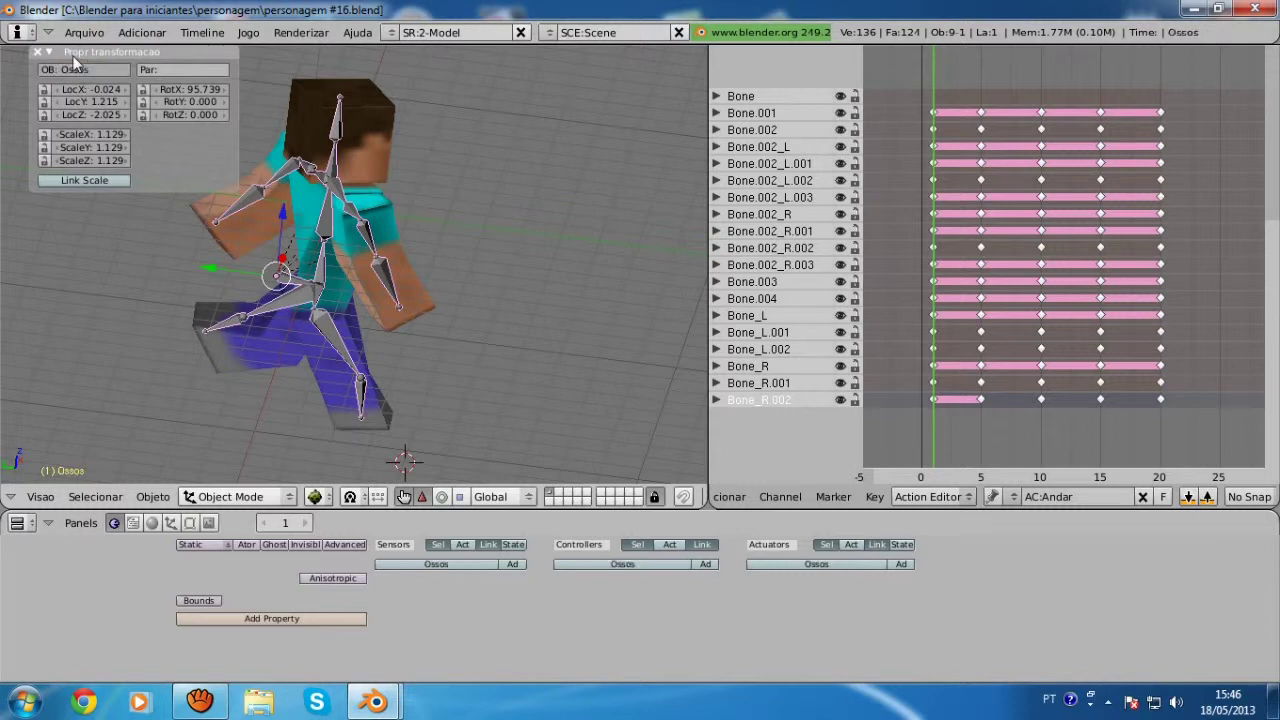
left_click(41, 57)
scroll(381, 346, "up", 3)
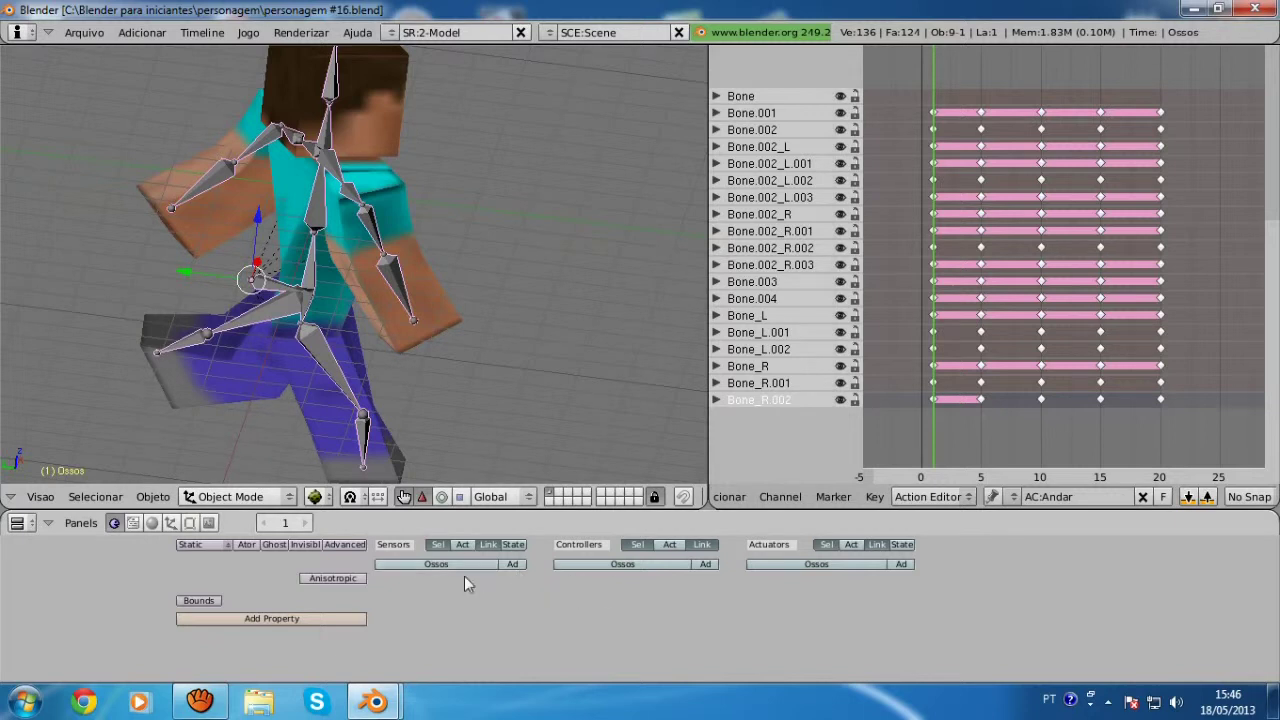
Add an Always sensor, AND controller and Motion actuator, linking controller to actuator.
left_click(515, 564)
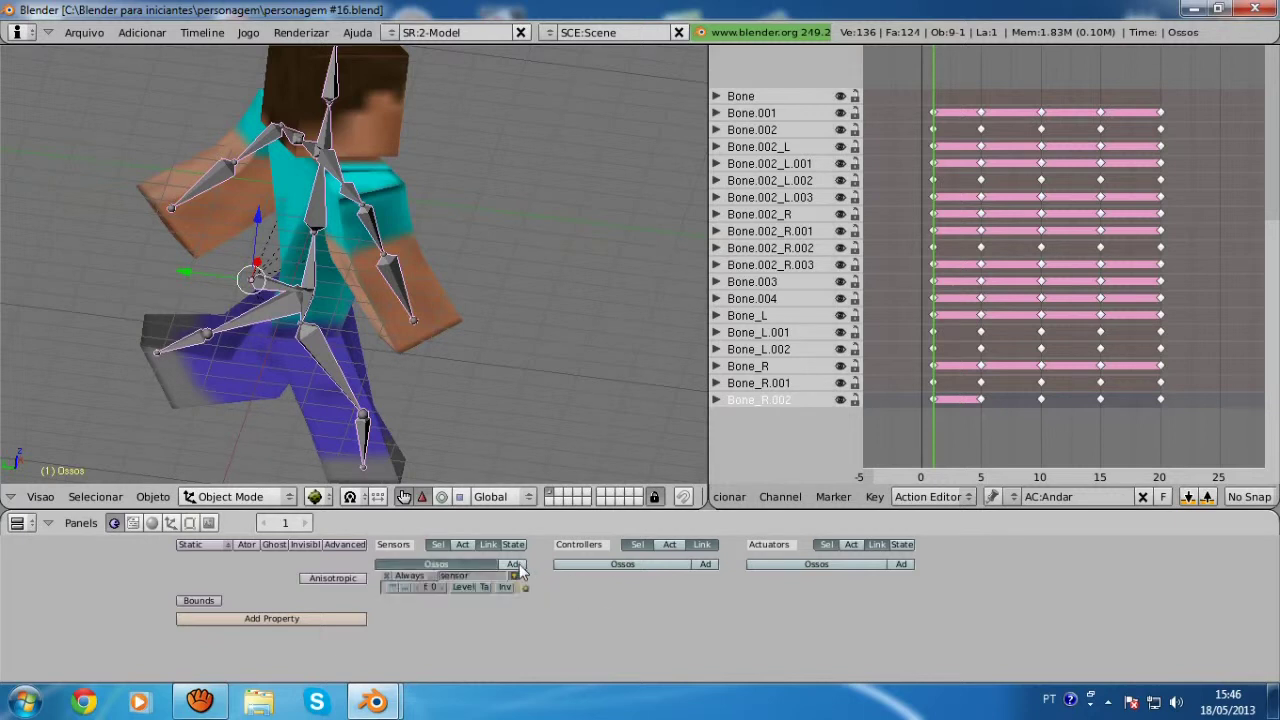
left_click(705, 566)
left_click(895, 566)
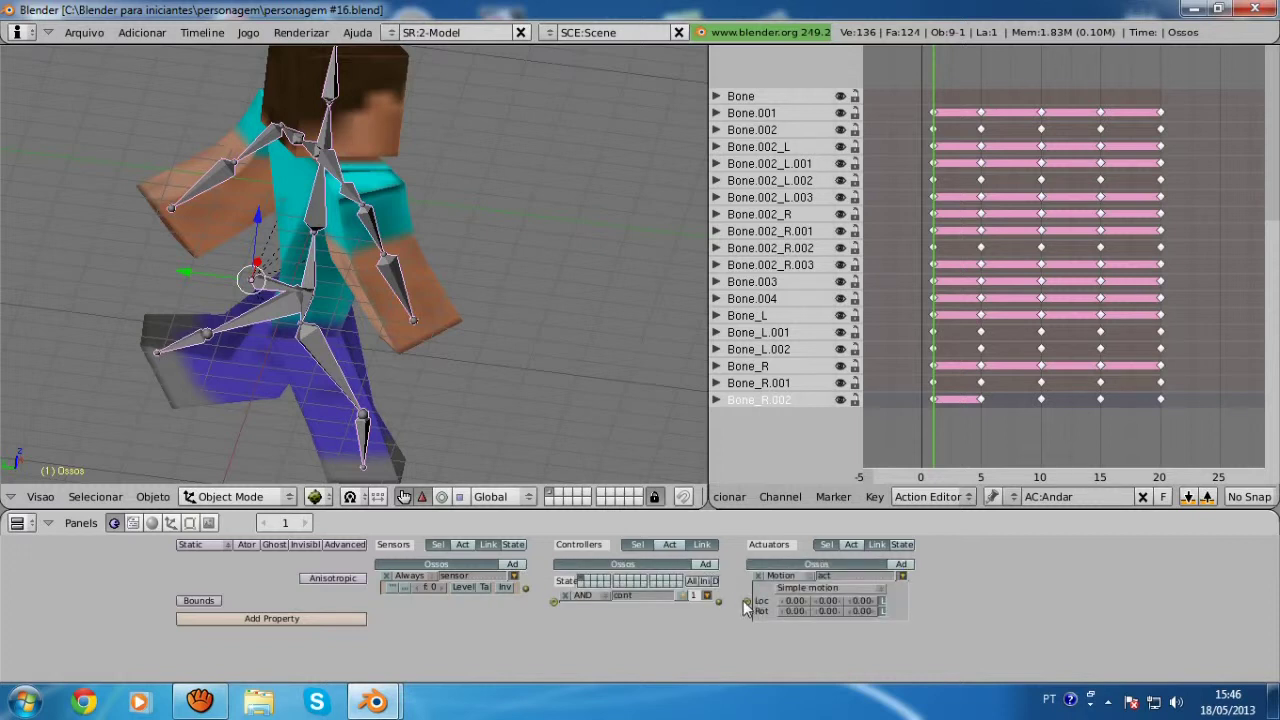
left_click_drag(719, 600, 751, 603)
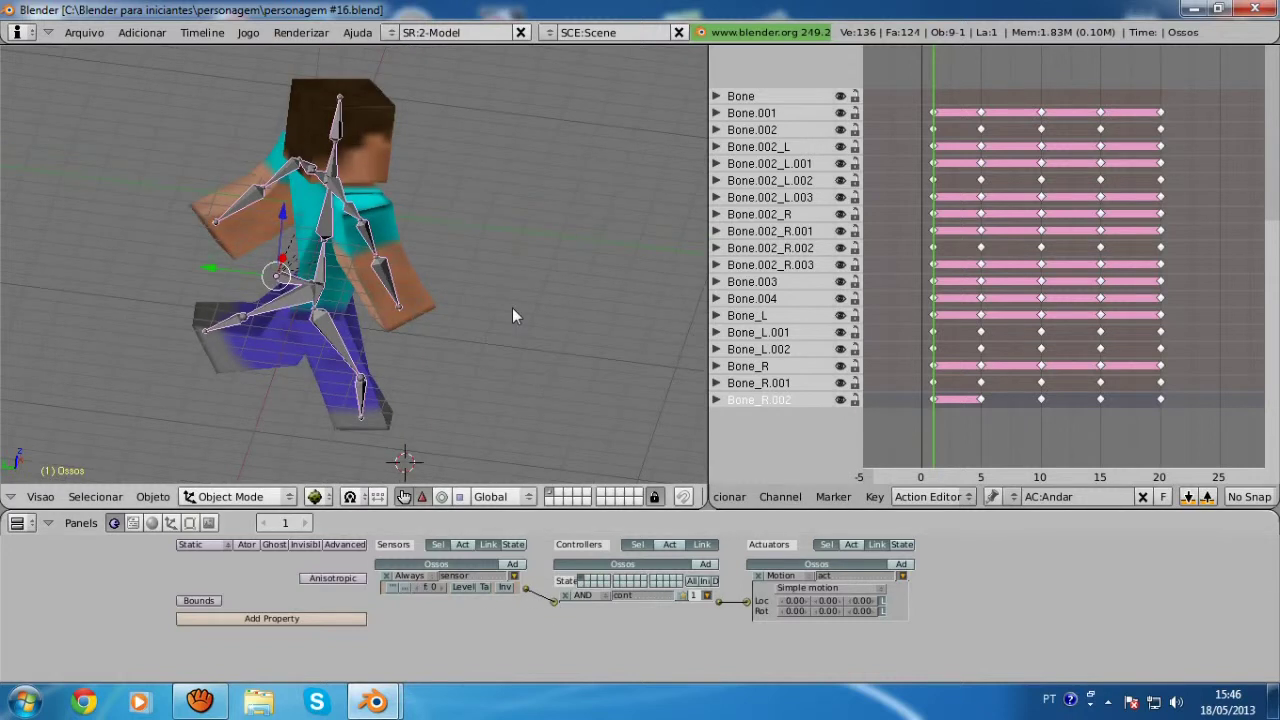
middle_click_drag(512, 307, 410, 309)
scroll(414, 362, "up", 3)
middle_click_drag(414, 362, 453, 347)
Change the Always sensor into a Keyboard sensor on the W key and collapse it.
scroll(459, 330, "down", 2)
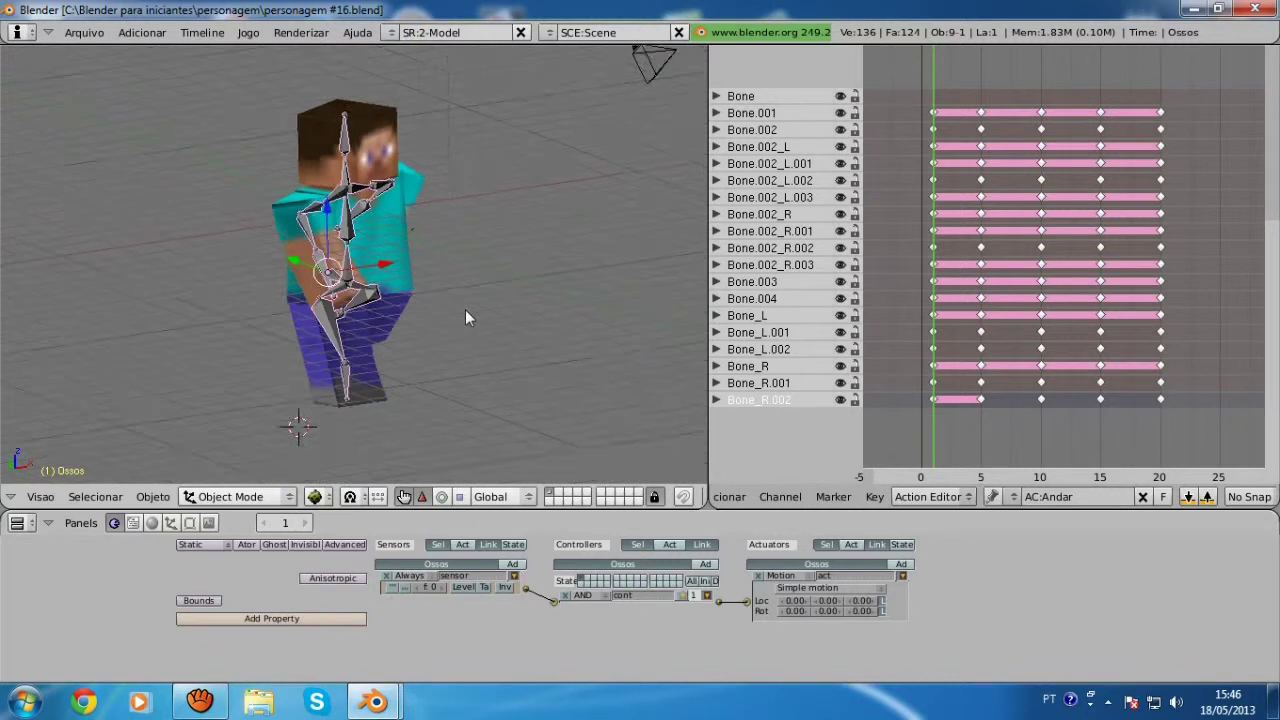
scroll(465, 309, "up", 2)
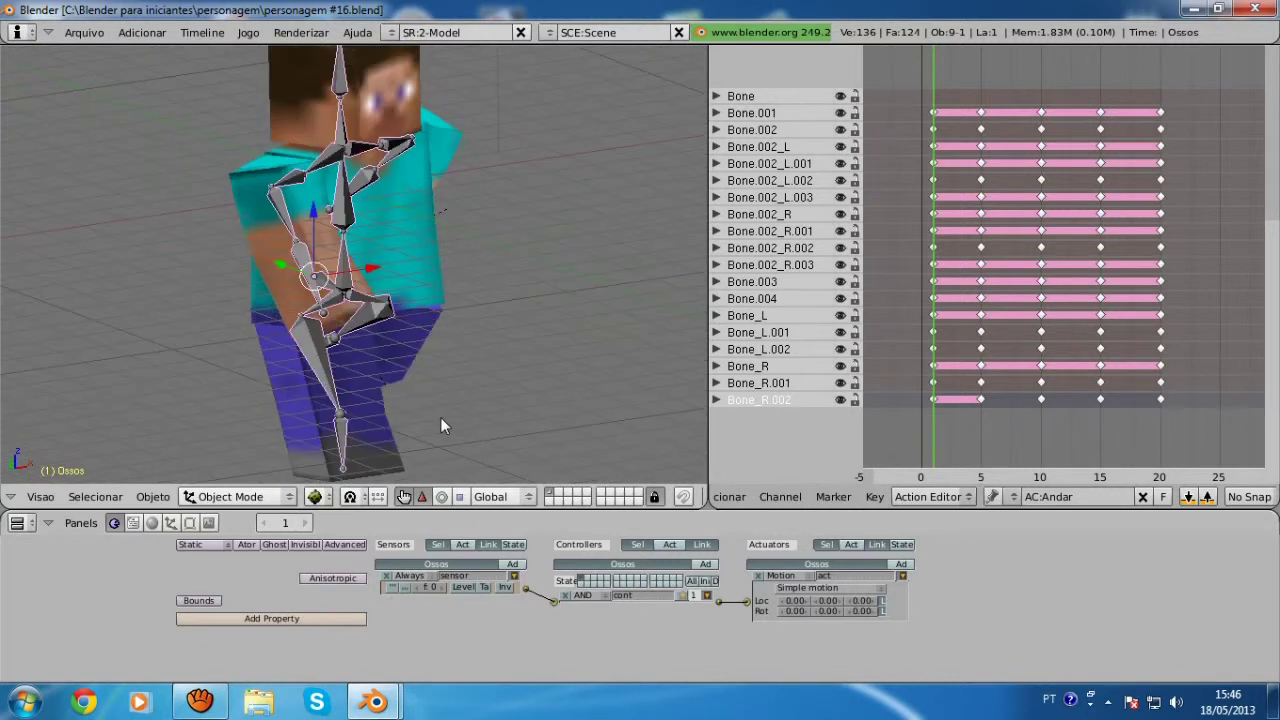
left_click(393, 588)
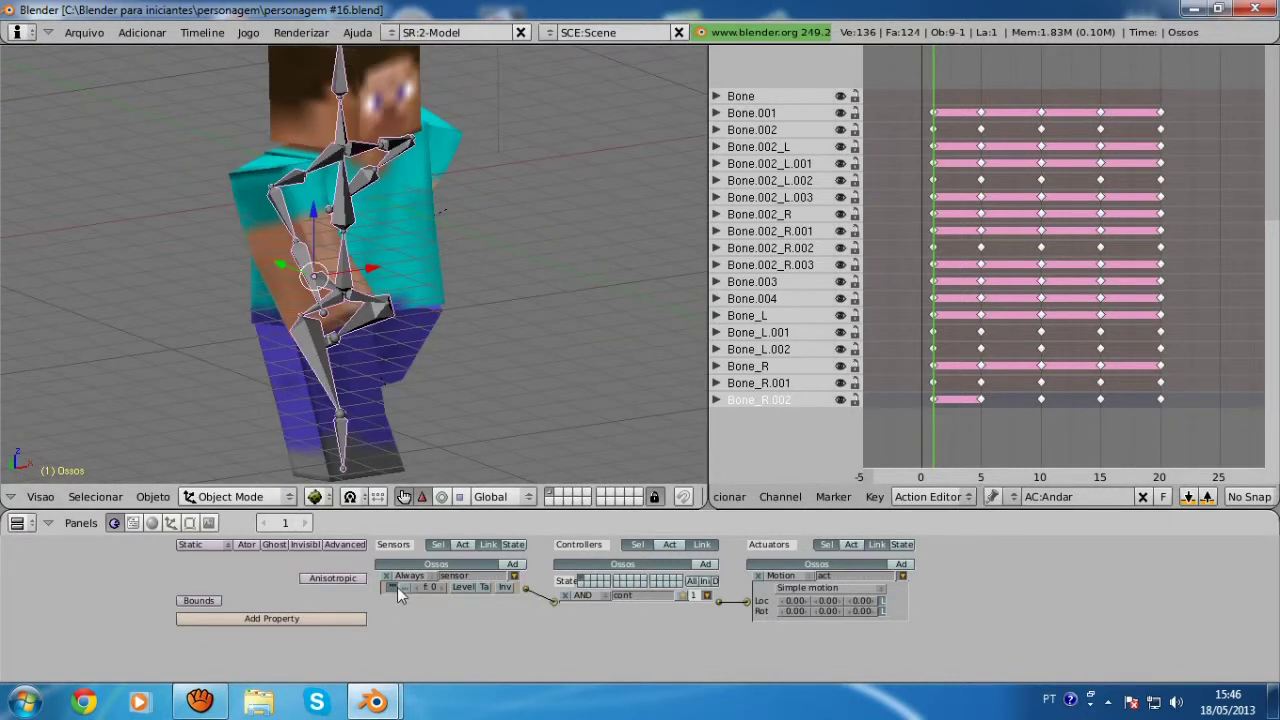
left_click(395, 591)
left_click(420, 577)
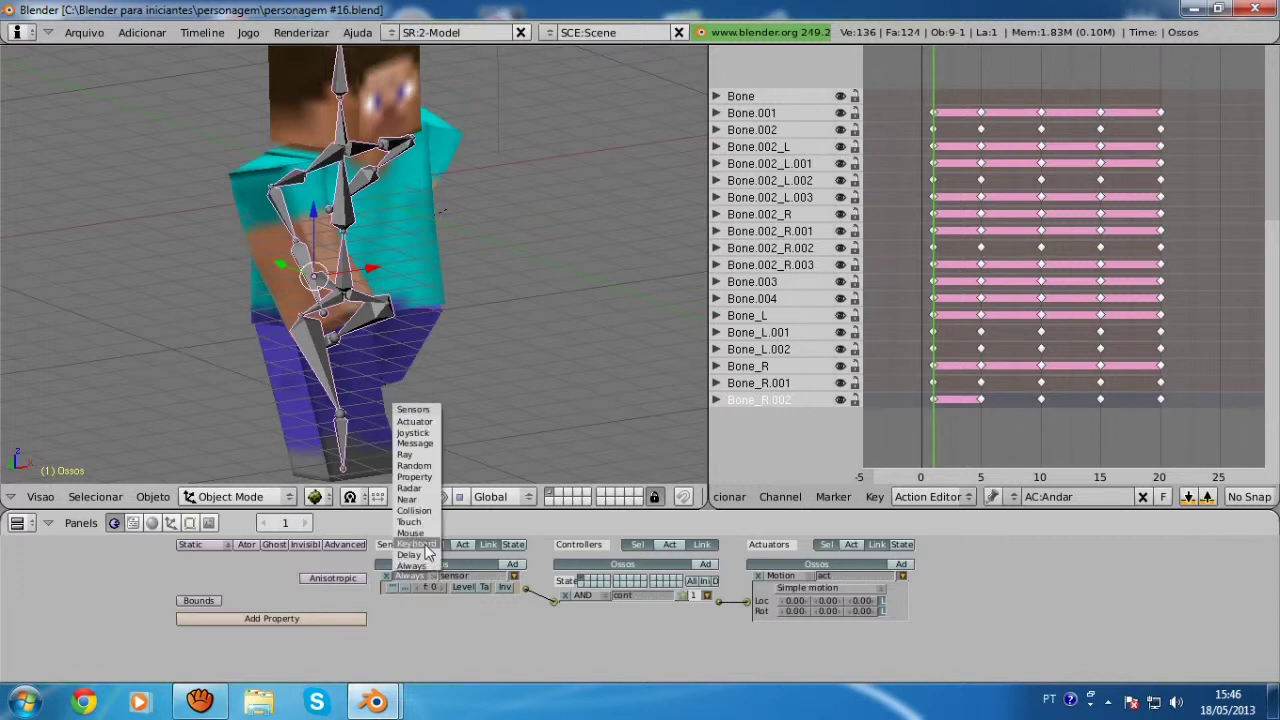
left_click(425, 545)
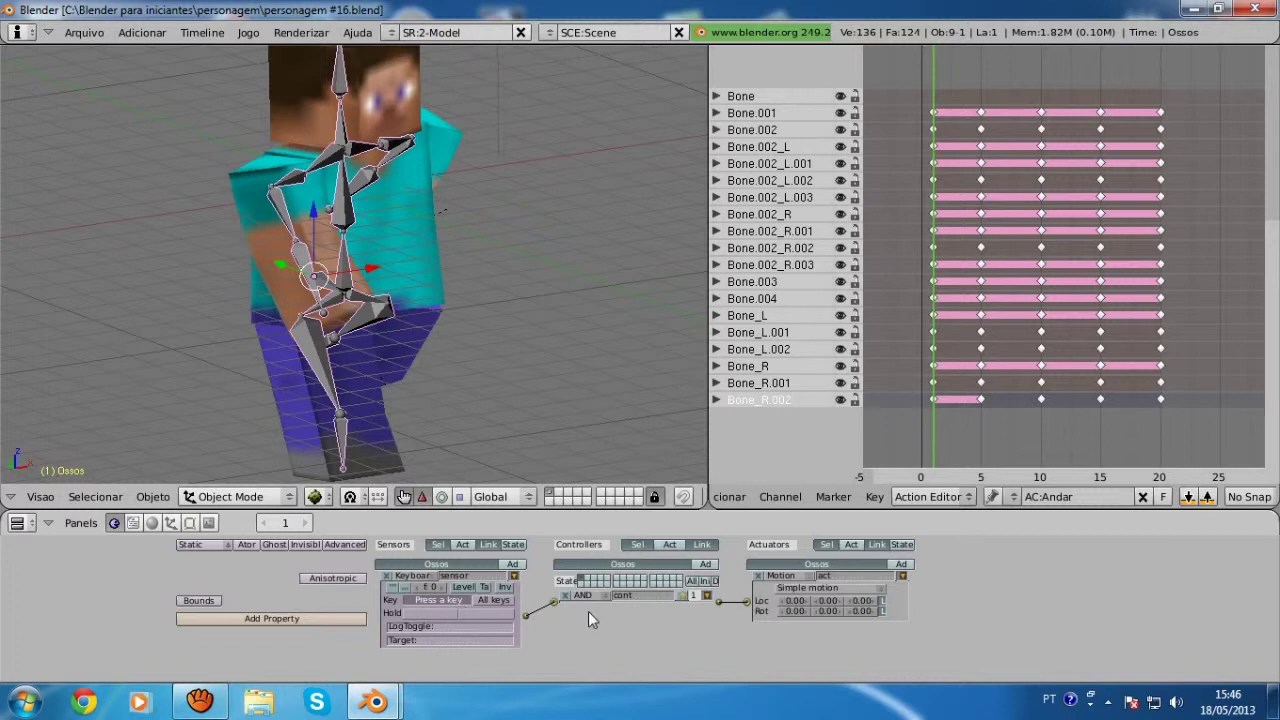
key("w")
left_click(513, 577)
scroll(414, 314, "down", 3)
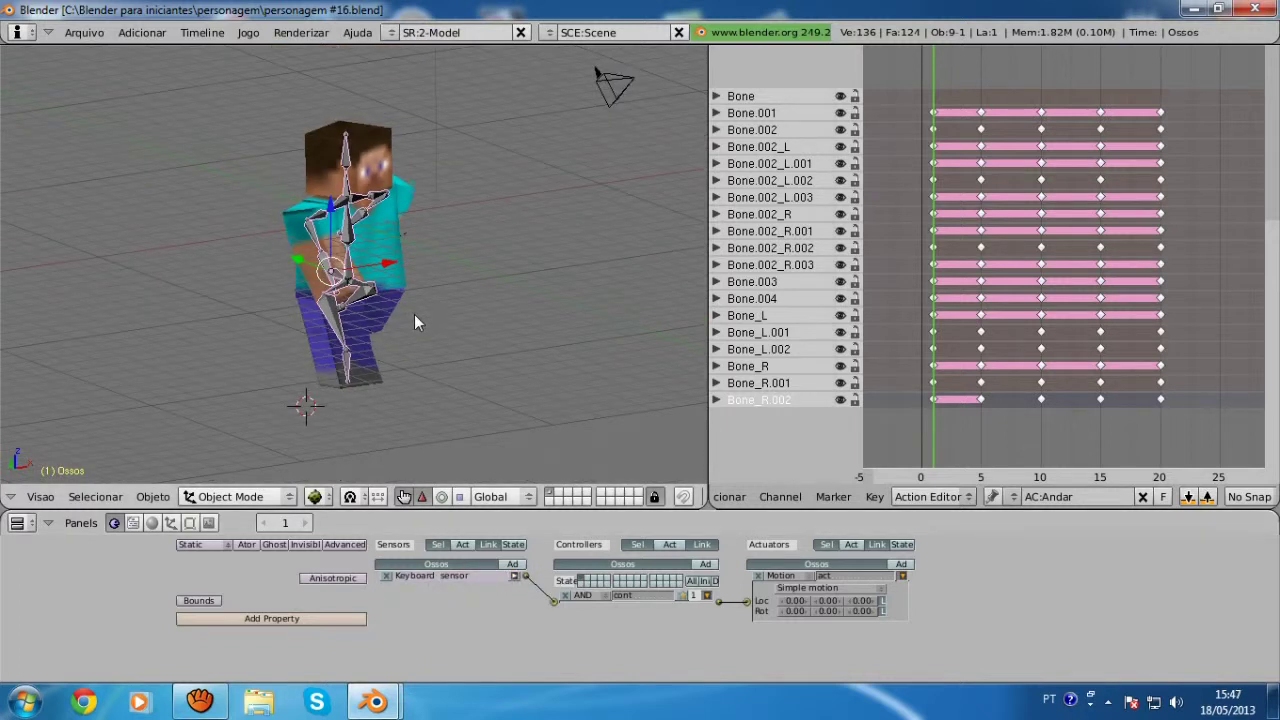
Change the Motion actuator's type to an Action actuator.
mouse_move(405, 319)
middle_mouse_down()
mouse_move(496, 322)
mouse_move(400, 343)
mouse_move(449, 368)
mouse_move(506, 314)
middle_mouse_up()
scroll(497, 371, "up", 3)
scroll(494, 371, "down", 3)
scroll(629, 408, "up", 3)
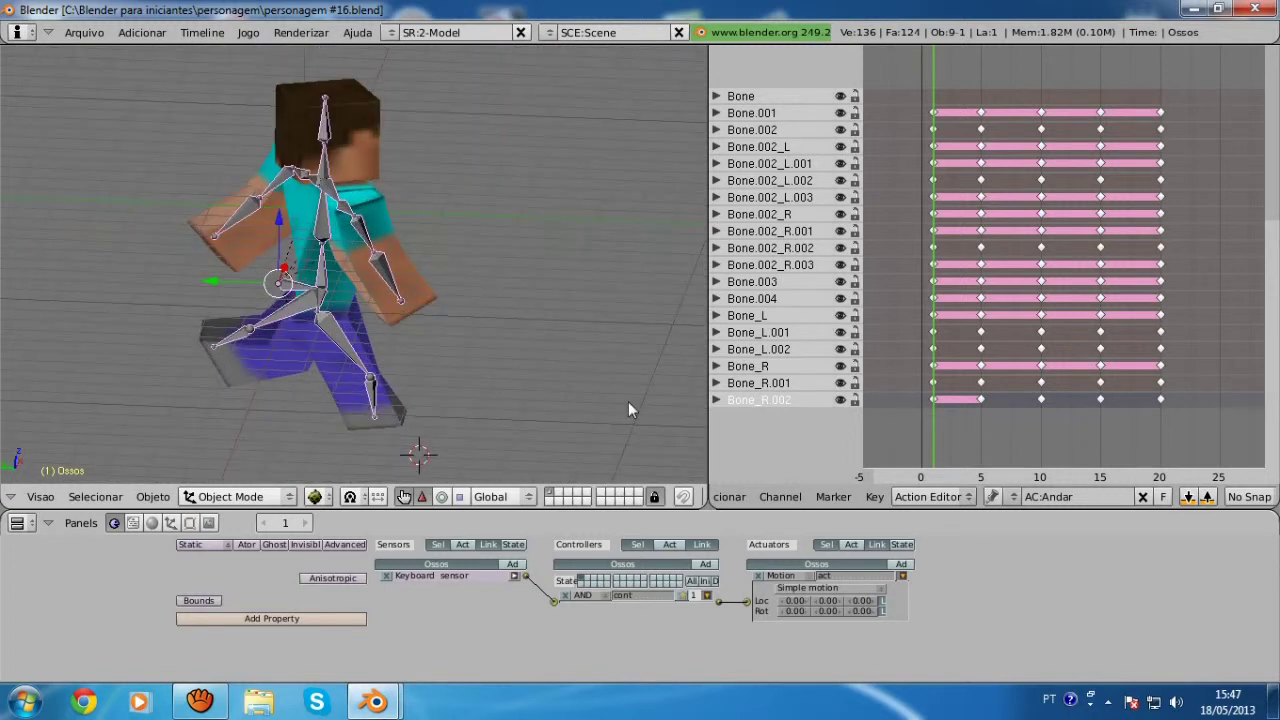
left_click(788, 577)
left_click(793, 564)
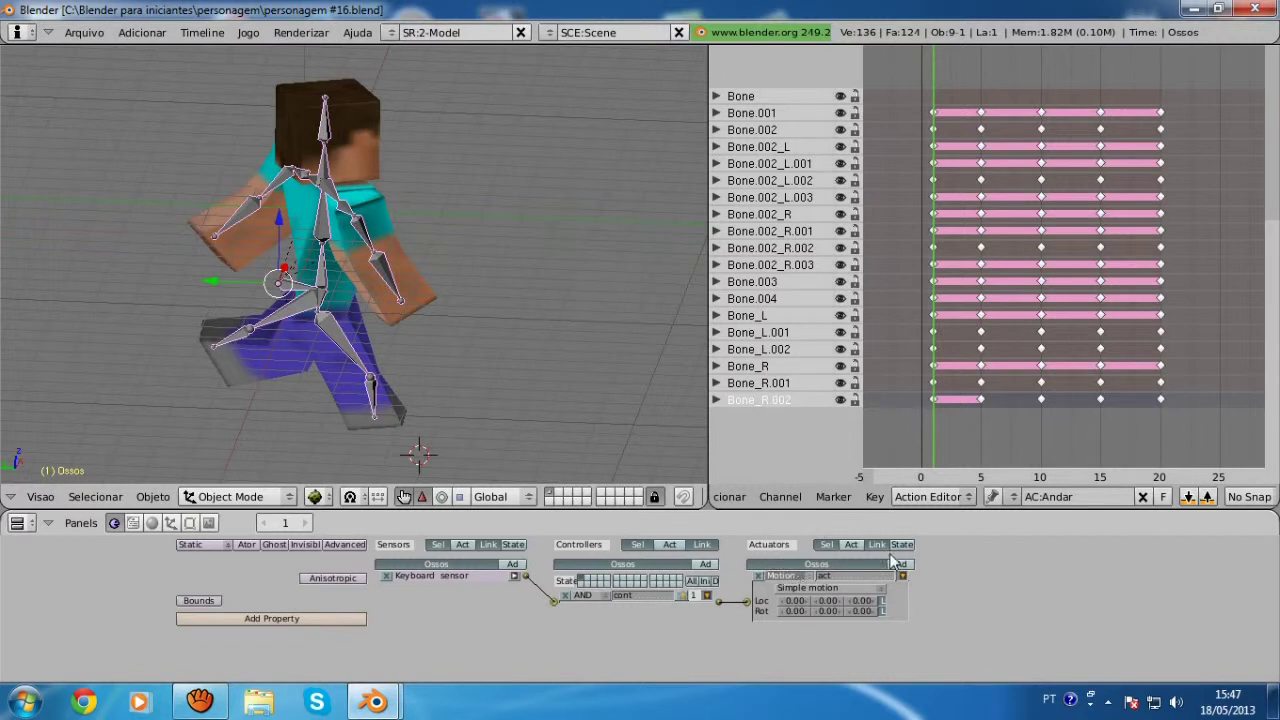
Copy the action name Andar into the actuator's AC field.
left_click(1050, 497)
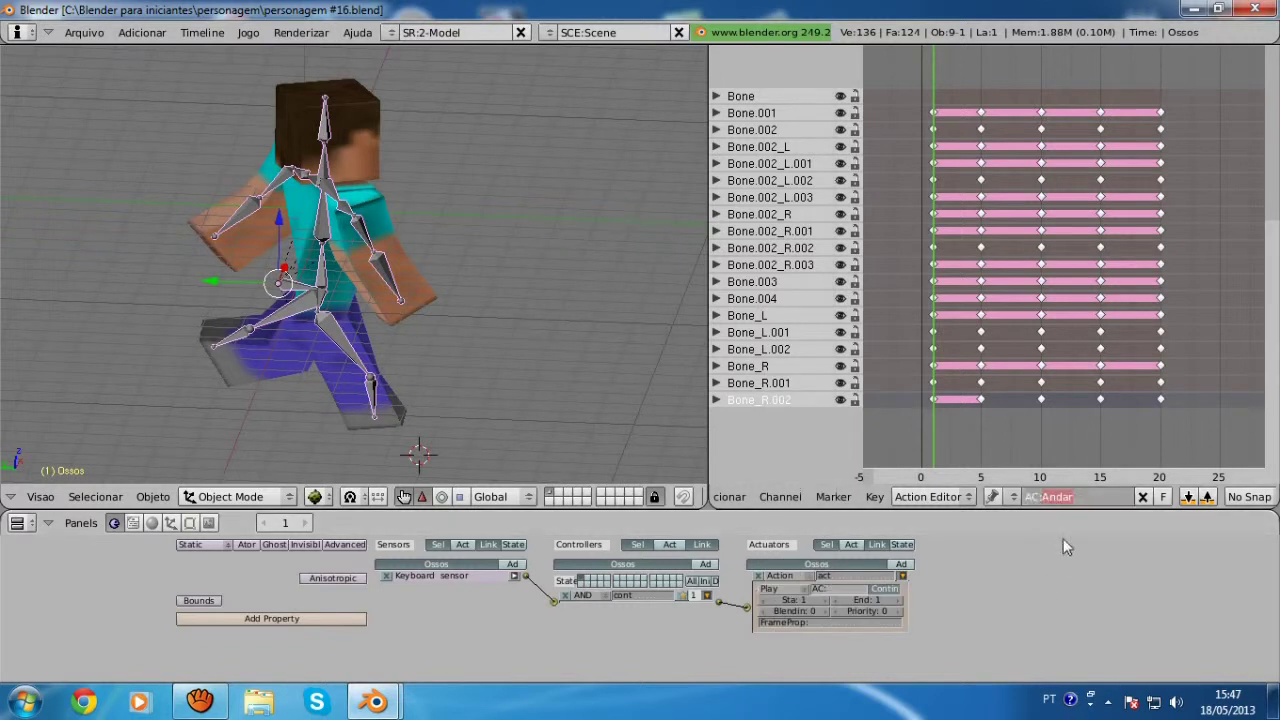
key("ctrl+c")
left_click(828, 589)
key("ctrl+v")
key("Return")
left_click(857, 592)
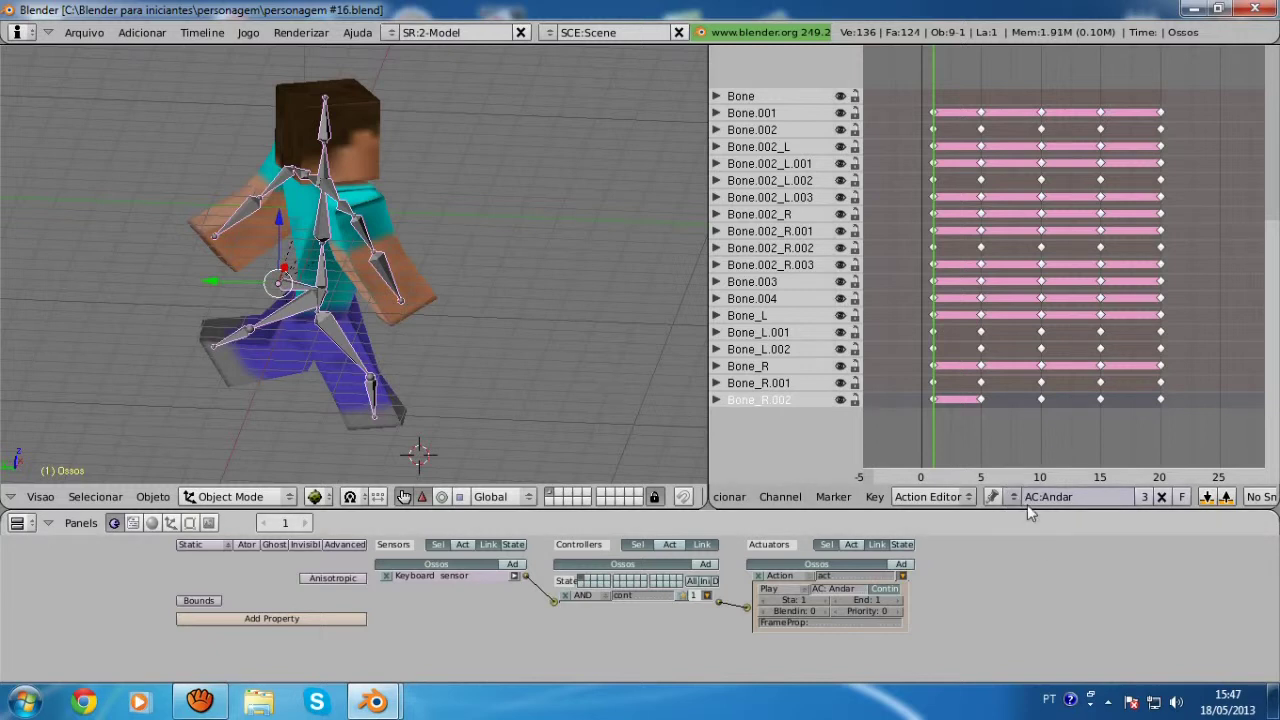
left_click(1014, 498)
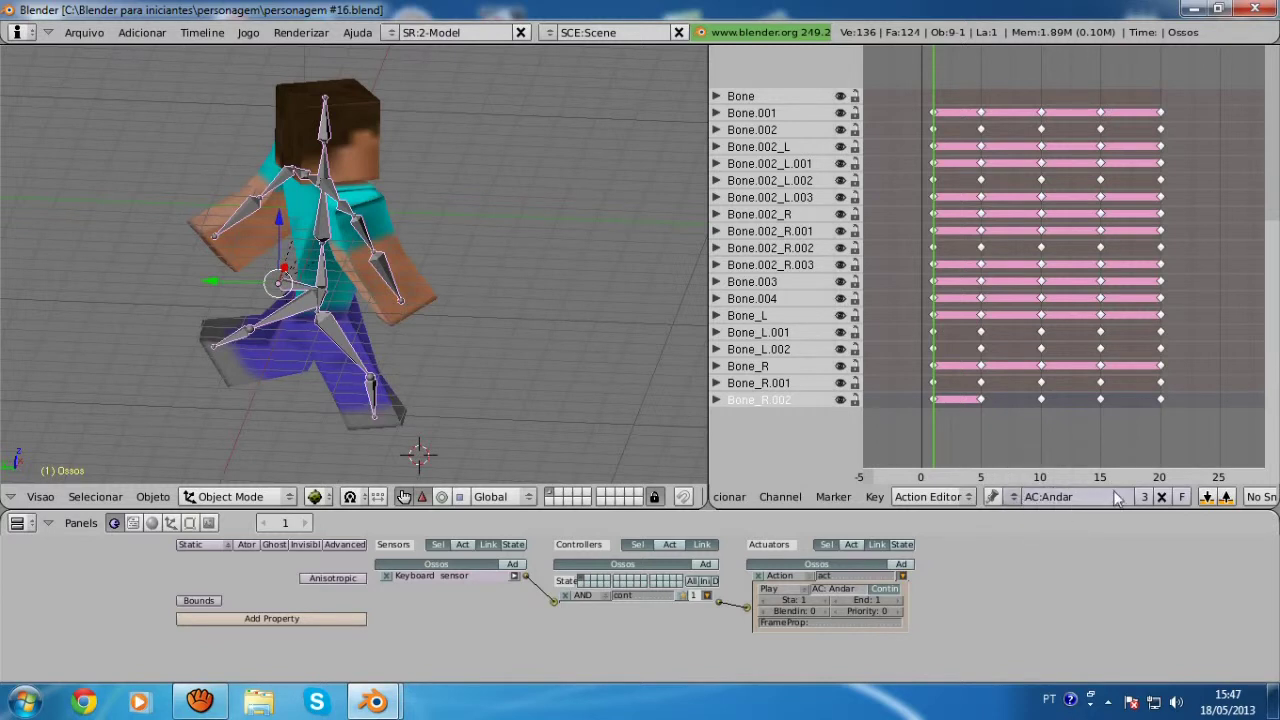
left_click(1012, 499)
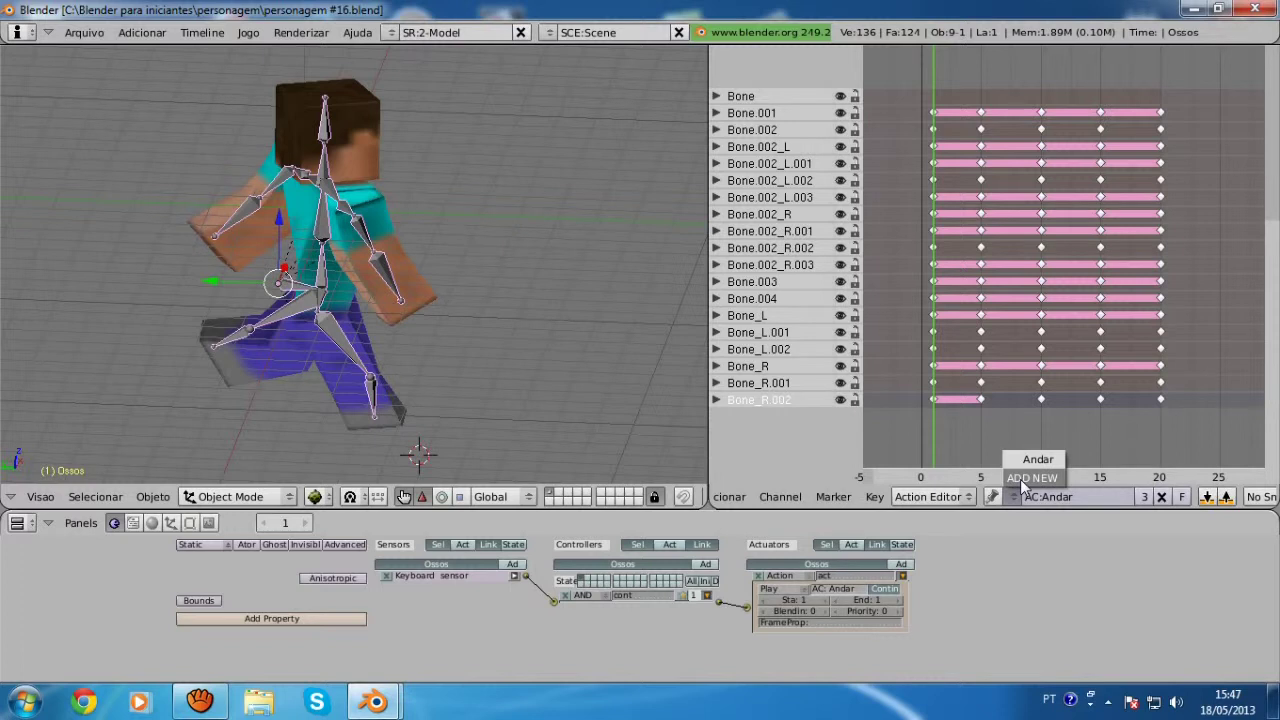
left_click_drag(1080, 394, 911, 461)
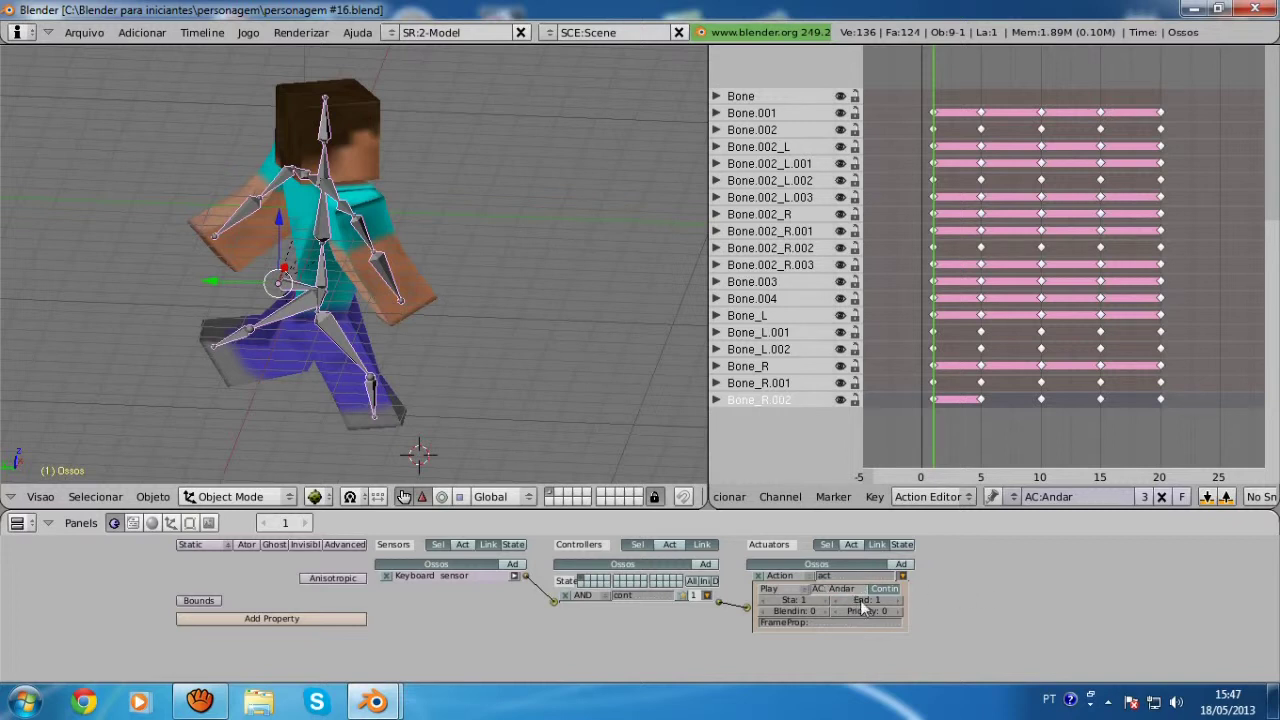
Set the actuator's start frame to 1 and end frame to 20.
left_click(799, 600)
key("Return")
left_click(870, 602)
type("20")
key("Return")
mouse_move(1100, 435)
left_mouse_down()
mouse_move(1162, 442)
mouse_move(826, 466)
left_mouse_up()
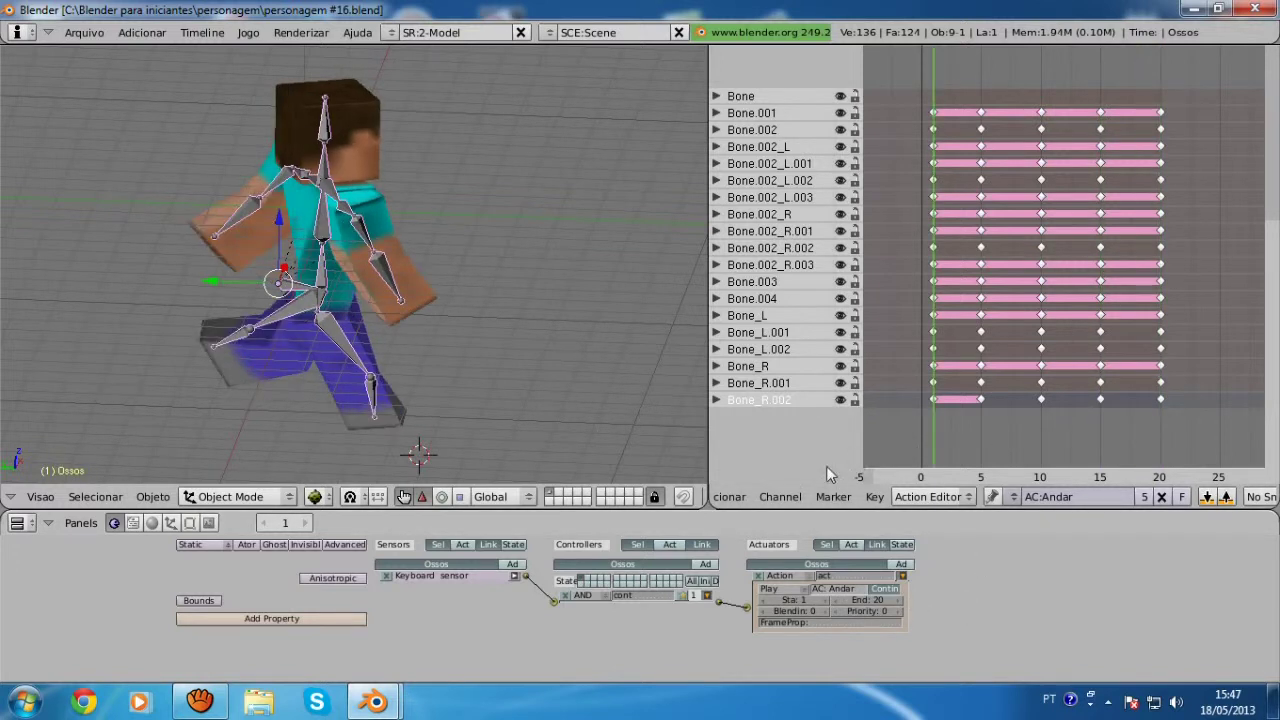
left_click(514, 577)
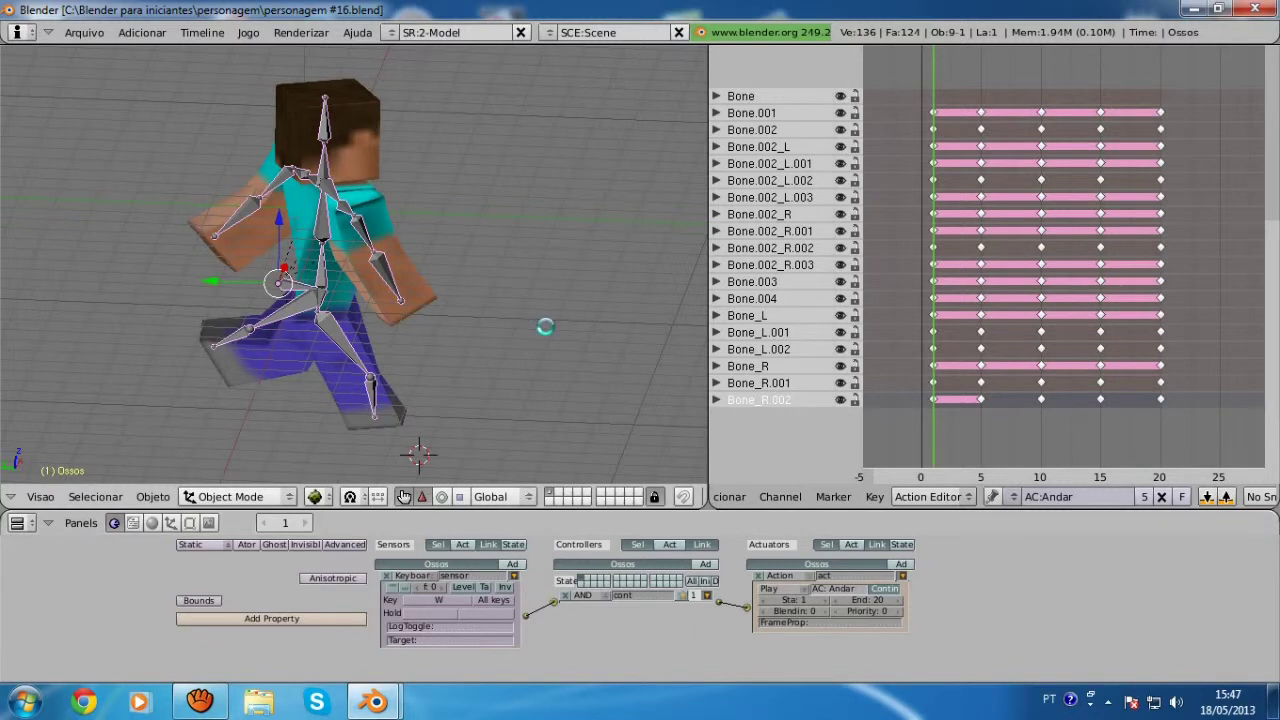
key("p")
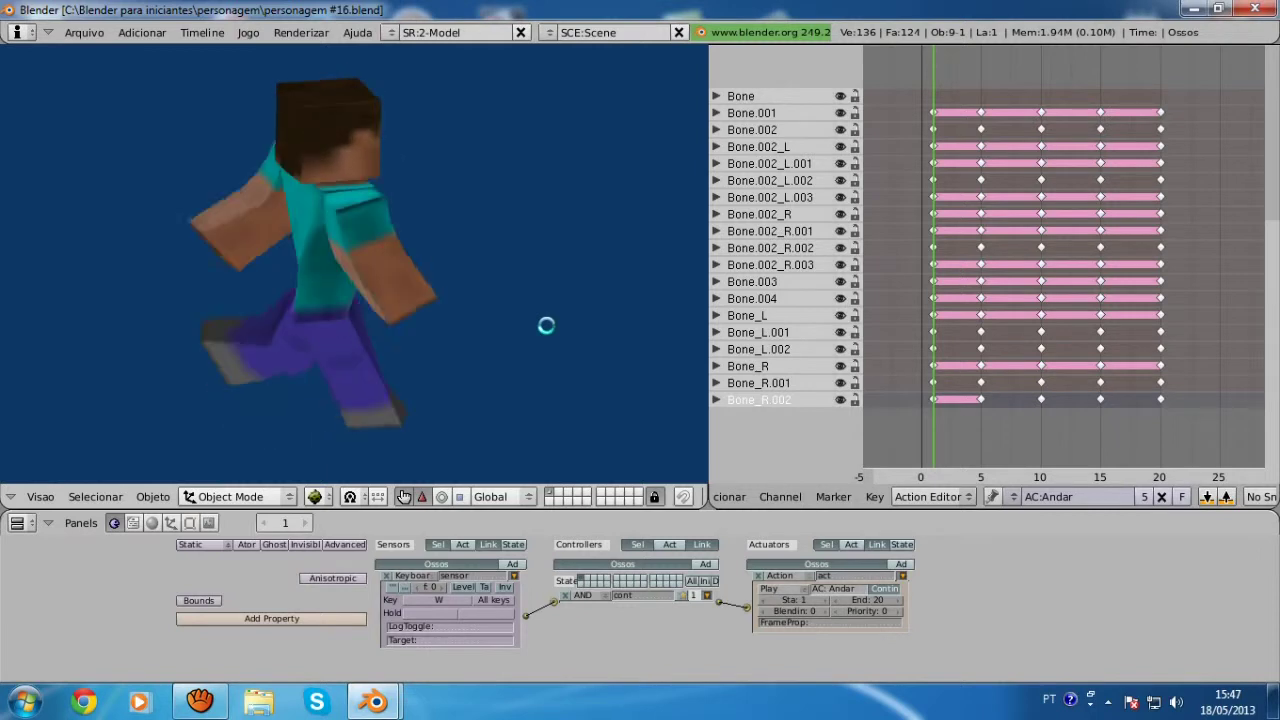
key("Escape")
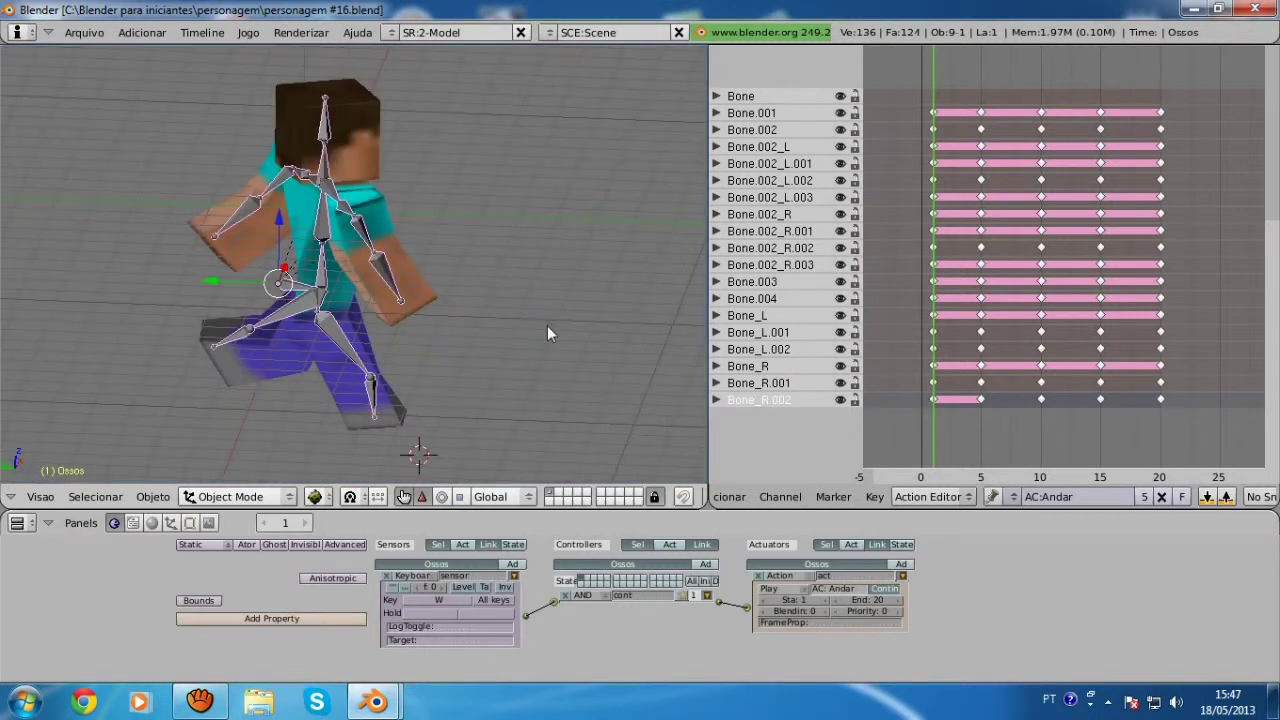
key("p")
key("w")
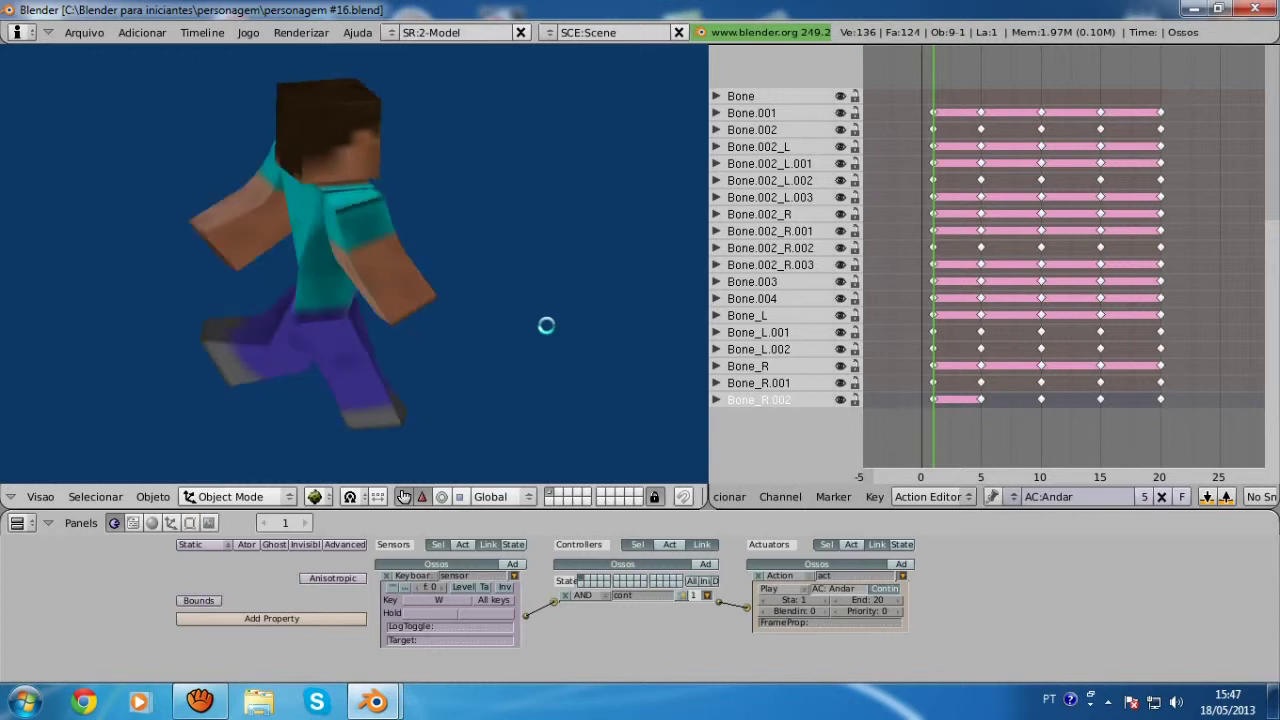
key("Escape")
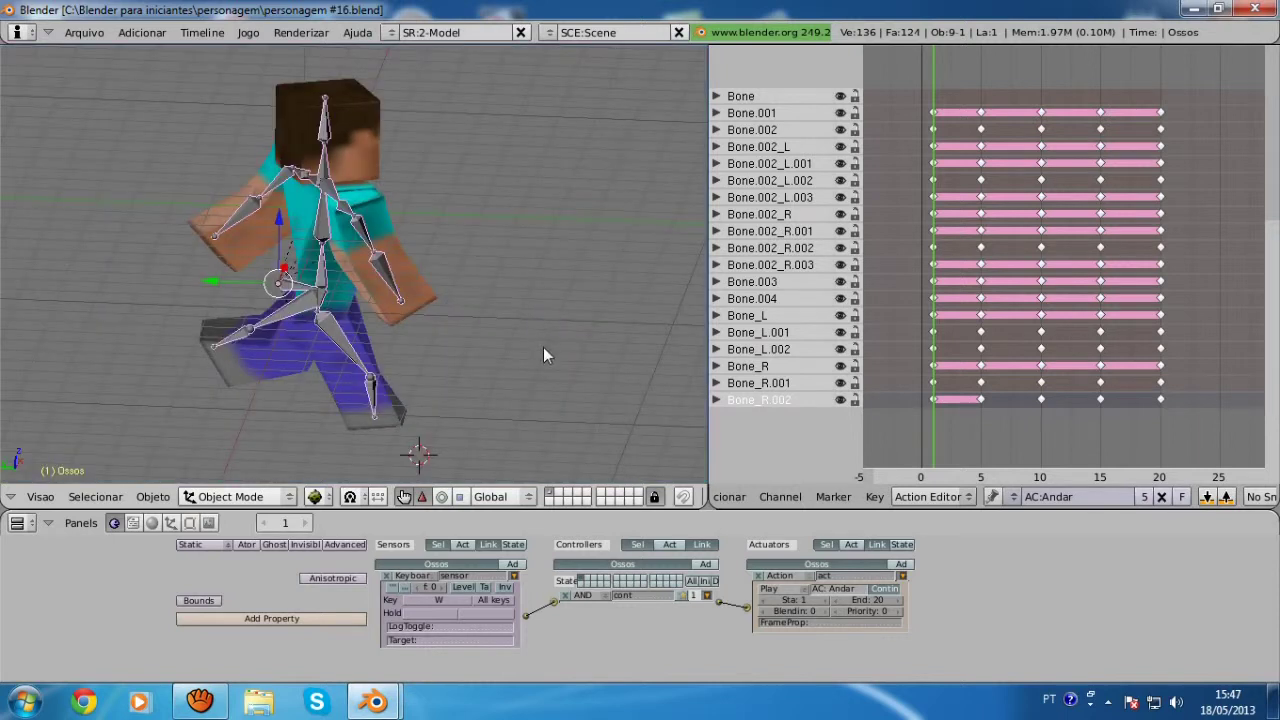
key("p")
key("Escape")
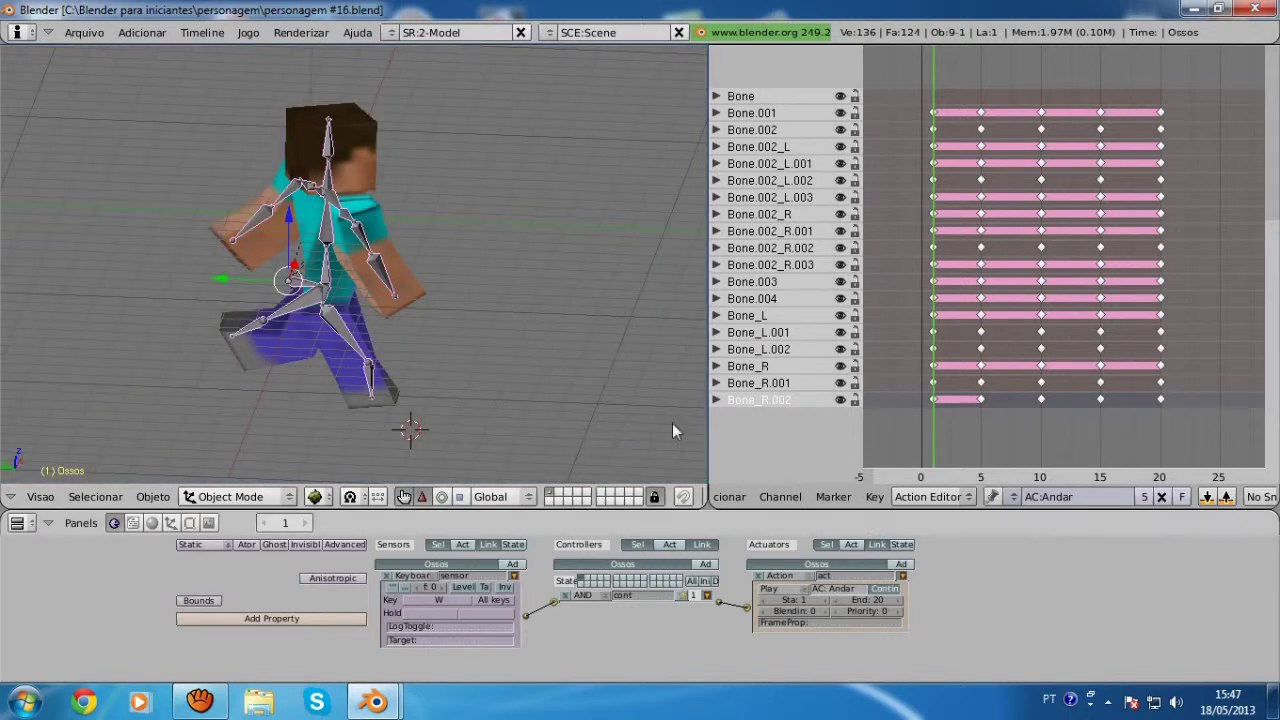
scroll(672, 423, "up", 2)
scroll(642, 413, "up", 1)
Set the Andar actuator to Loop Stop and test-run the walk in the game engine.
left_click(783, 589)
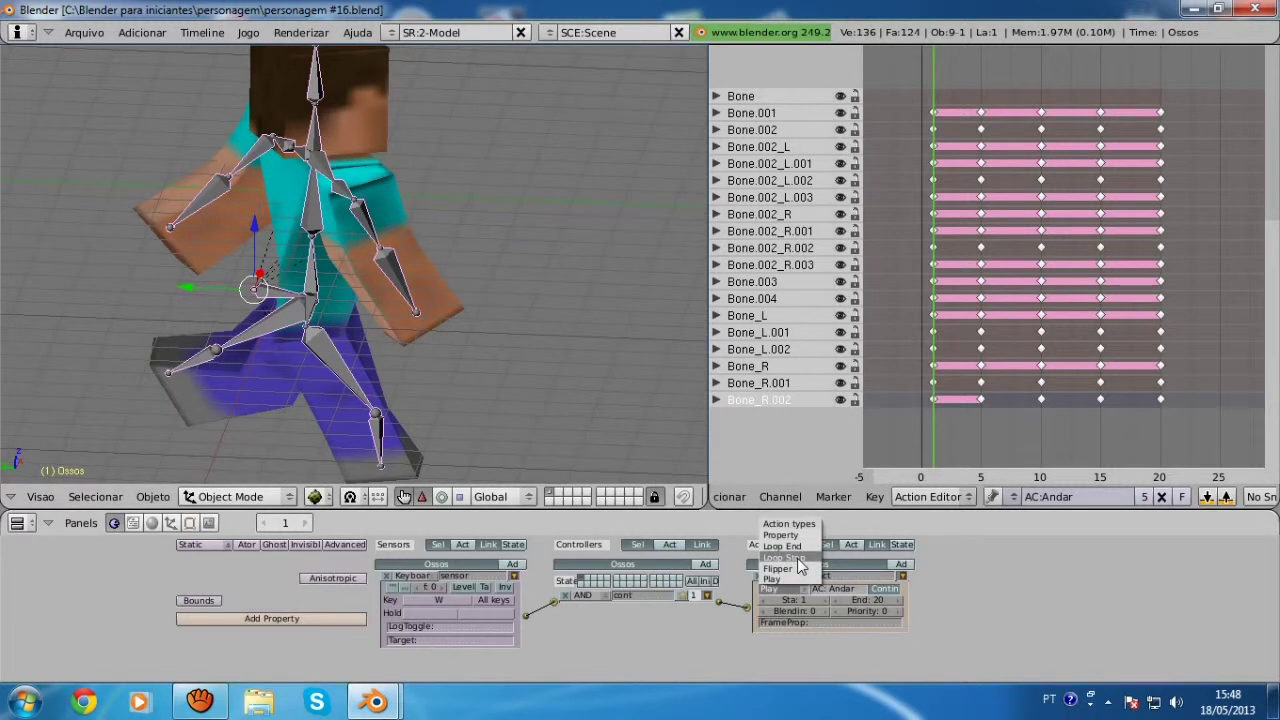
left_click(797, 558)
scroll(657, 400, "down", 3)
scroll(729, 470, "up", 1)
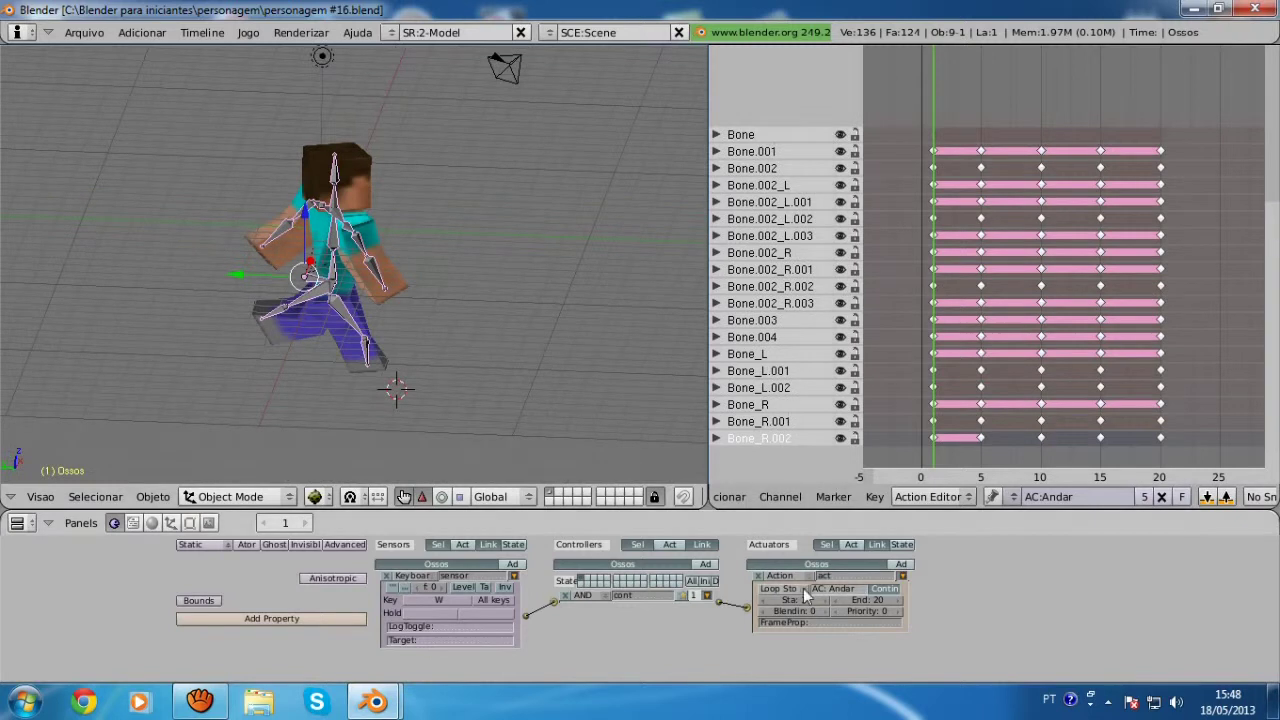
scroll(916, 338, "down", 2)
scroll(920, 289, "down", 3, "shift")
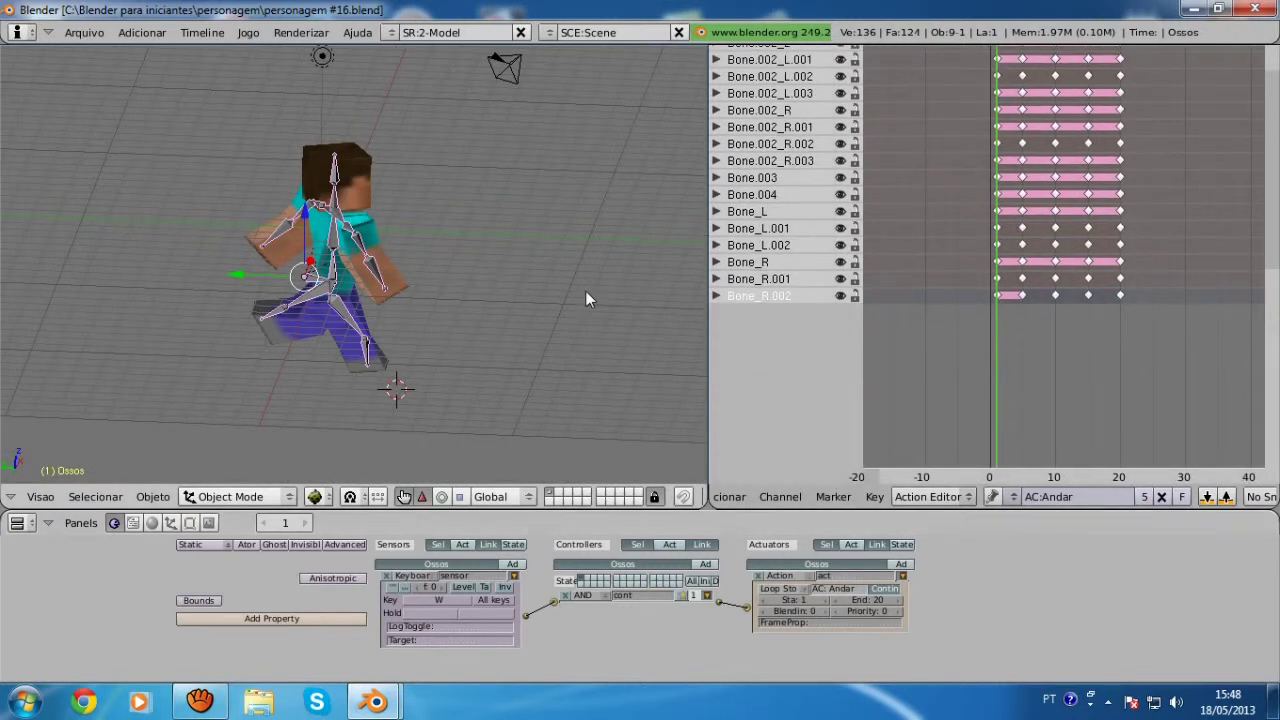
scroll(585, 300, "up", 3)
key("p")
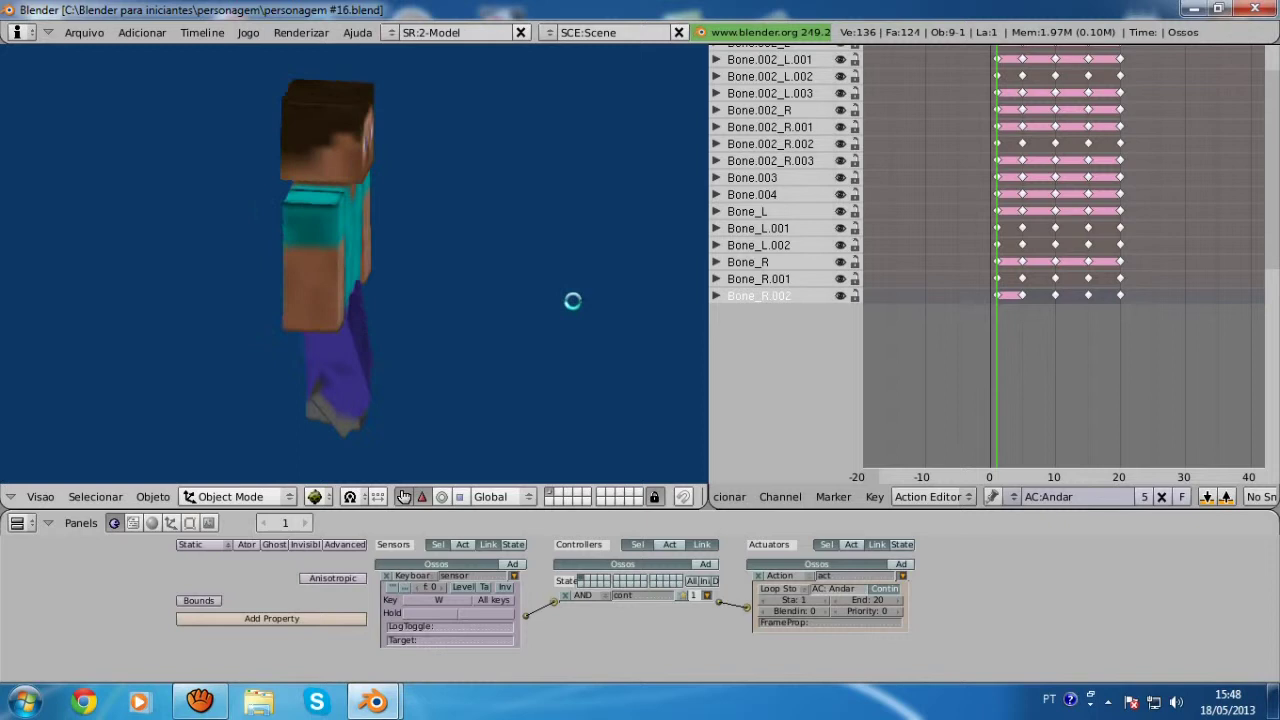
key("Escape")
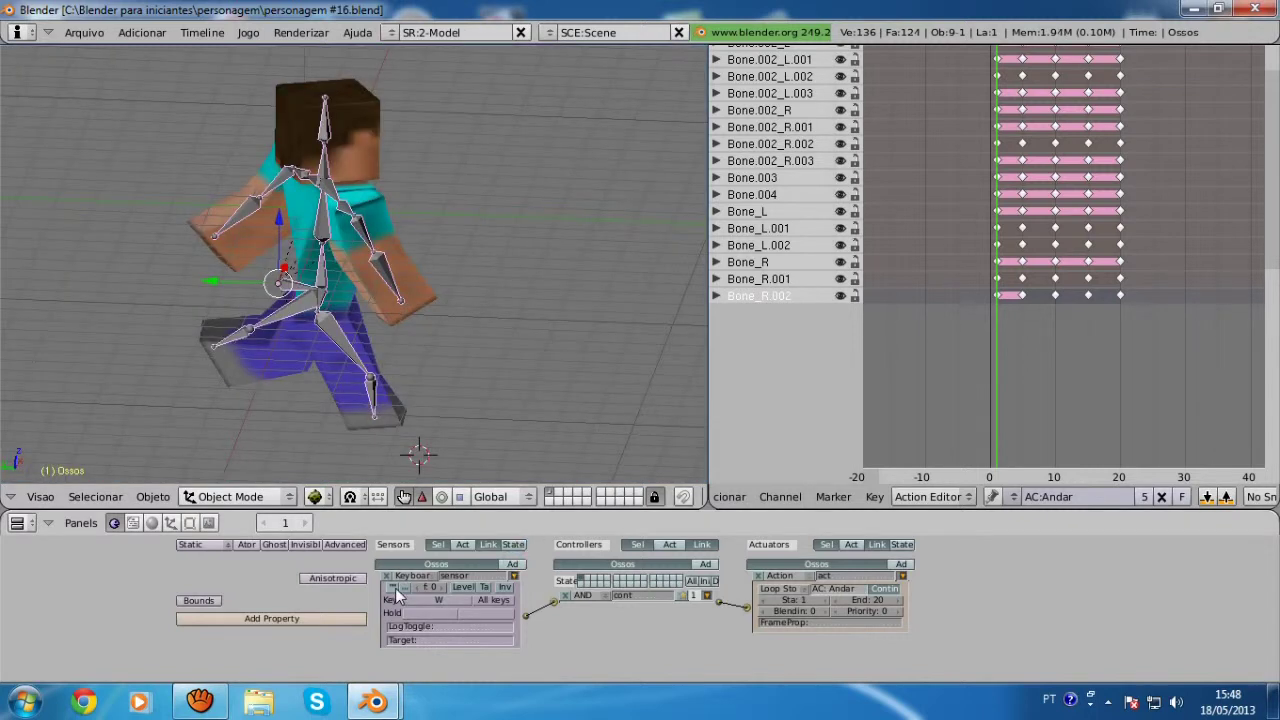
Add sensor1 and sensor2 as Keyboard sensors, assigning the D key to sensor2.
left_click(516, 579)
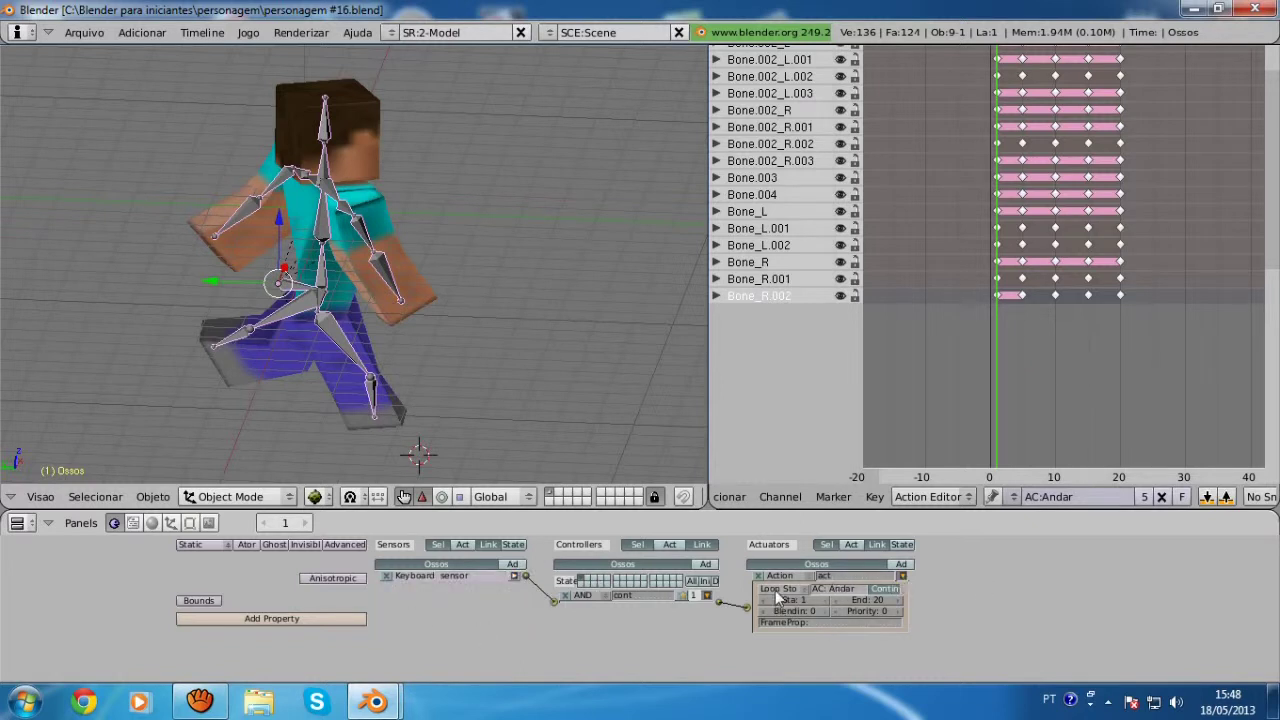
left_click(512, 564)
left_click(512, 564)
left_click(437, 588)
left_click(412, 538)
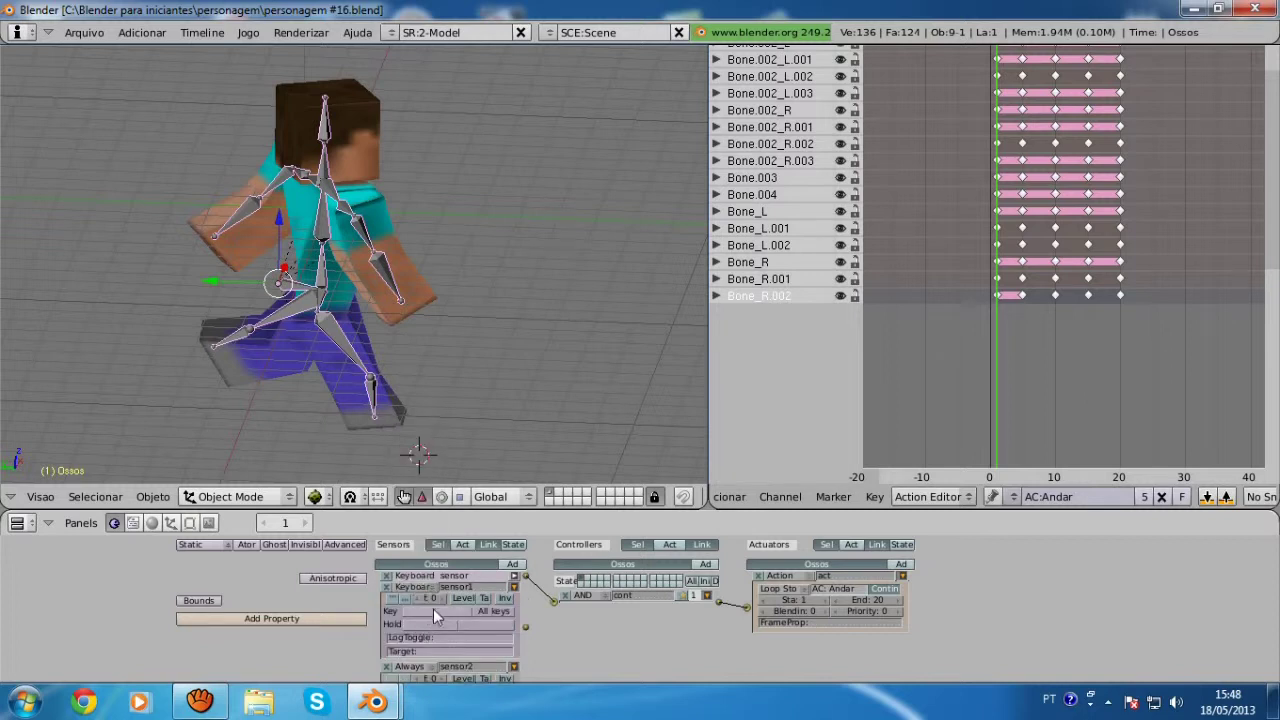
type("A")
left_click(514, 587)
left_click(426, 600)
left_click(418, 574)
key("d")
left_click(514, 597)
Expand and collapse sensor1 and sensor2 to check their A and D keys.
left_click(514, 587)
left_click(514, 587)
left_click(514, 587)
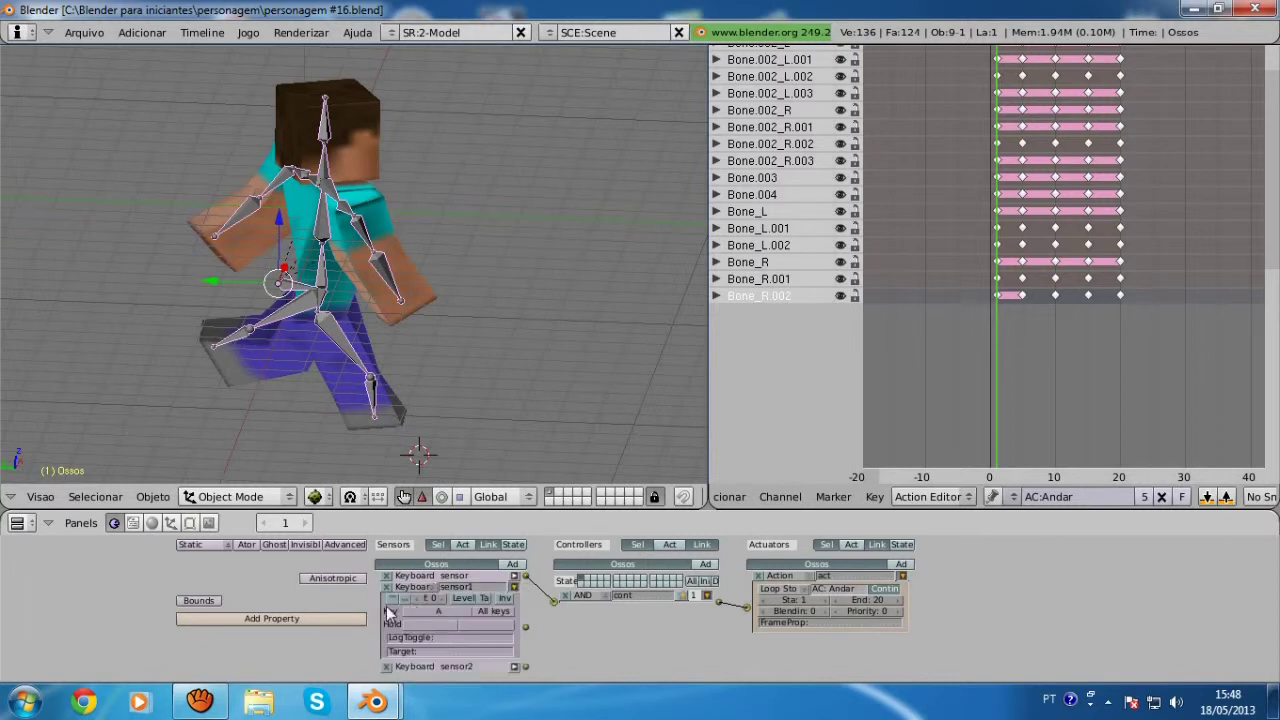
left_click(514, 587)
left_click(514, 598)
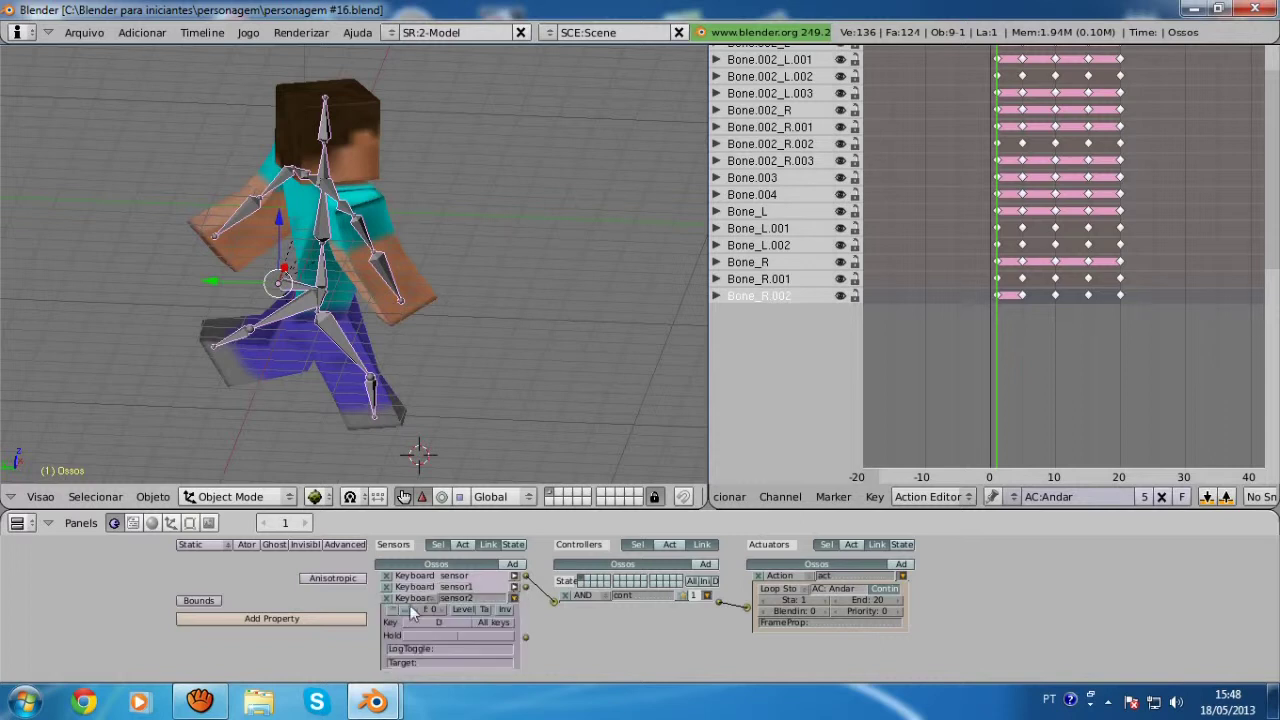
left_click(514, 598)
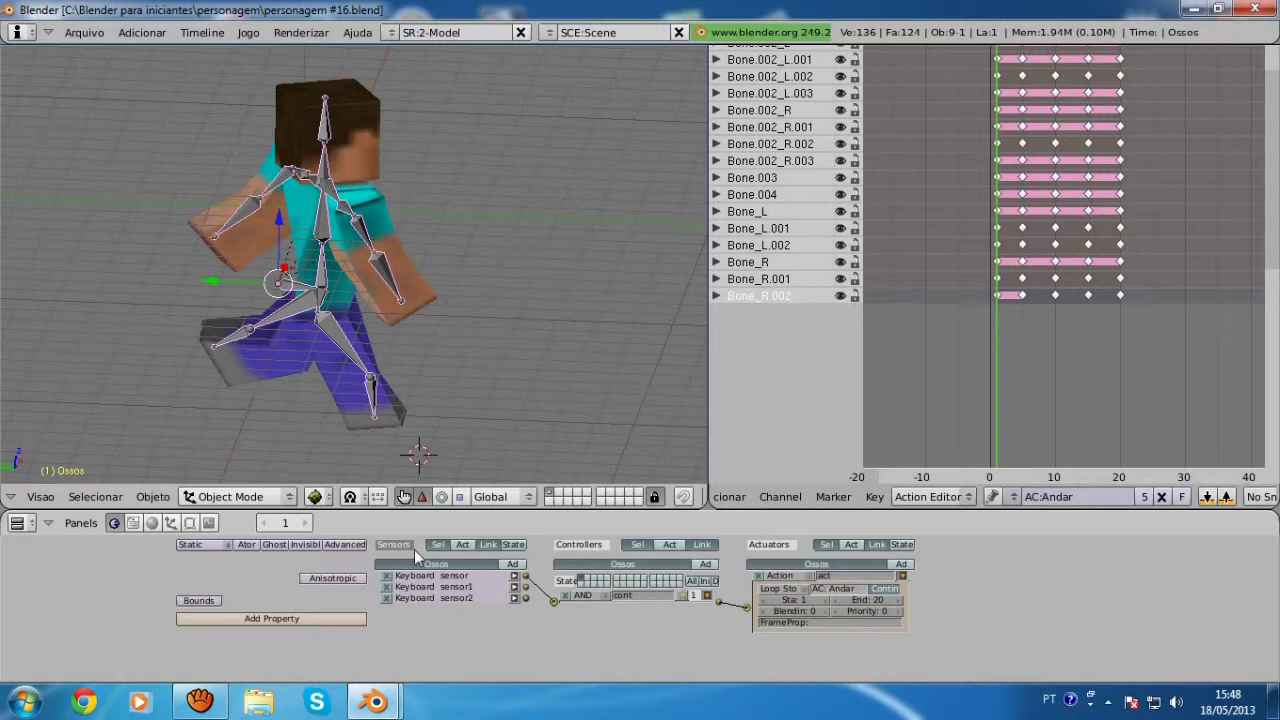
left_click(774, 548)
left_click(513, 587)
left_click(514, 587)
left_click(514, 587)
left_click(514, 587)
Link sensor2 to the AND controller and recheck the W sensor.
left_click_drag(535, 605, 556, 605)
left_click(513, 577)
left_click(513, 577)
left_click(513, 577)
left_click(513, 578)
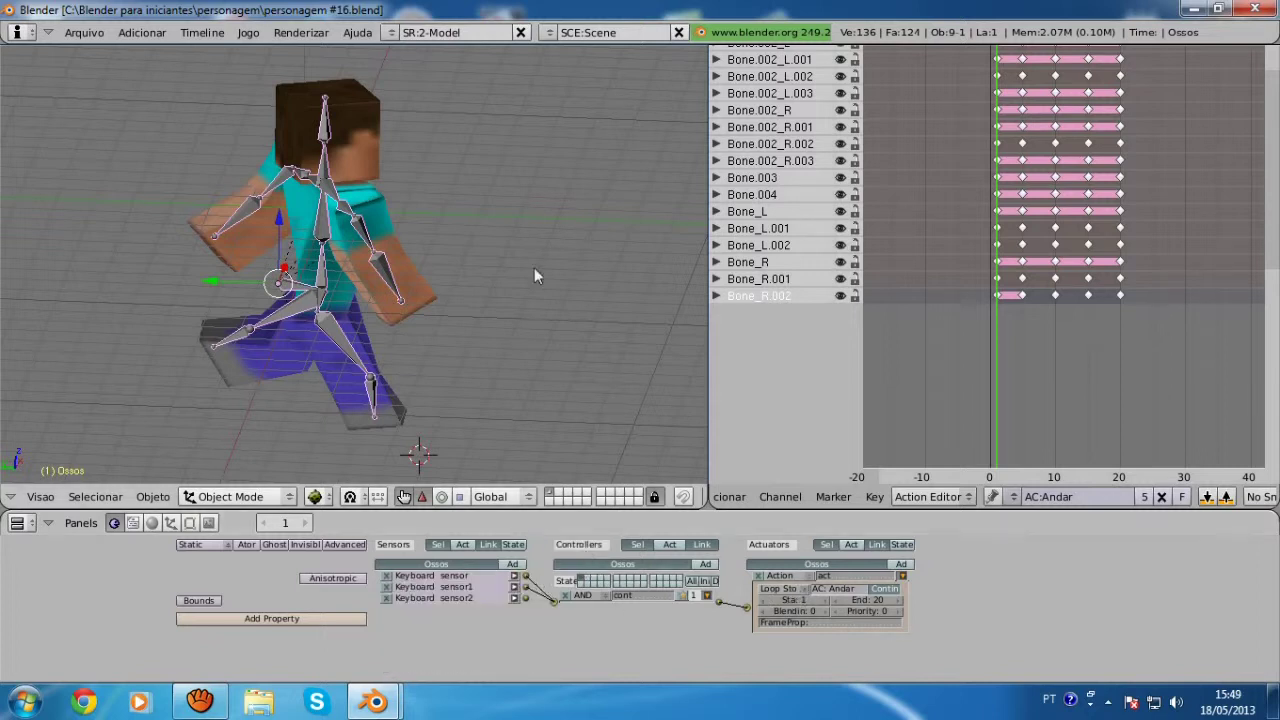
Test the keys in the game engine, then review sensor1 and the W sensor.
key("p")
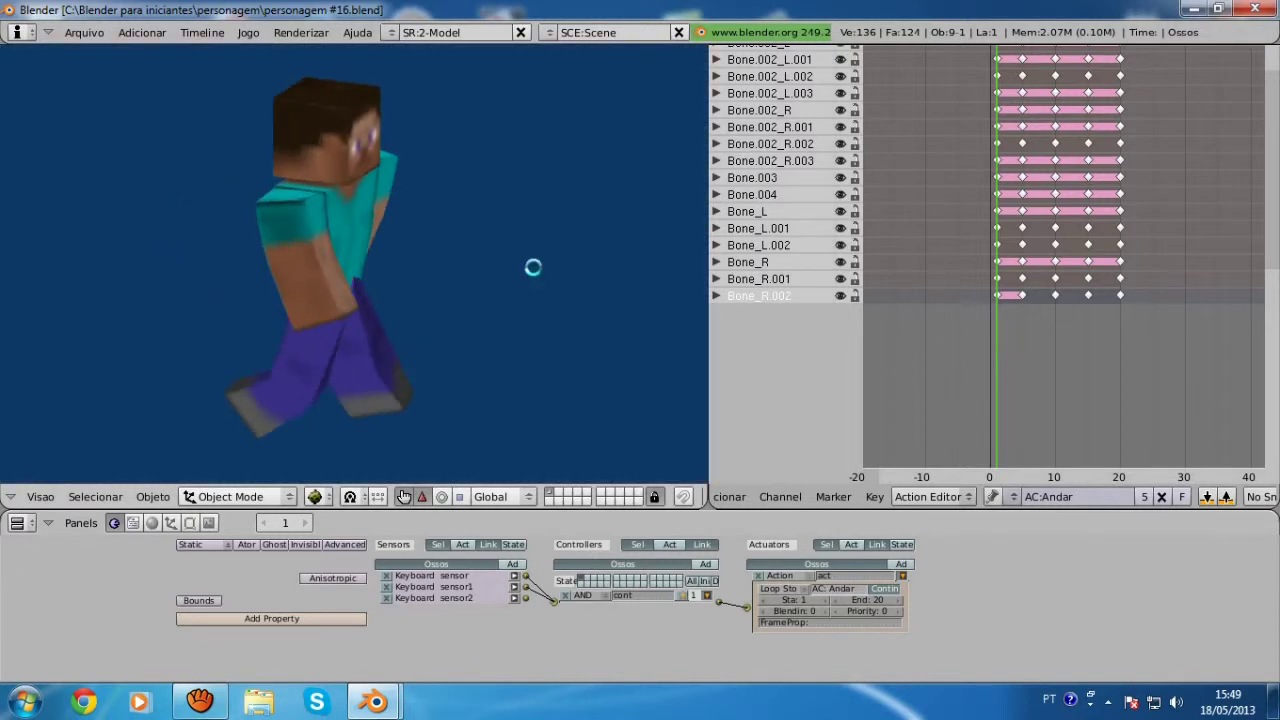
key("Escape")
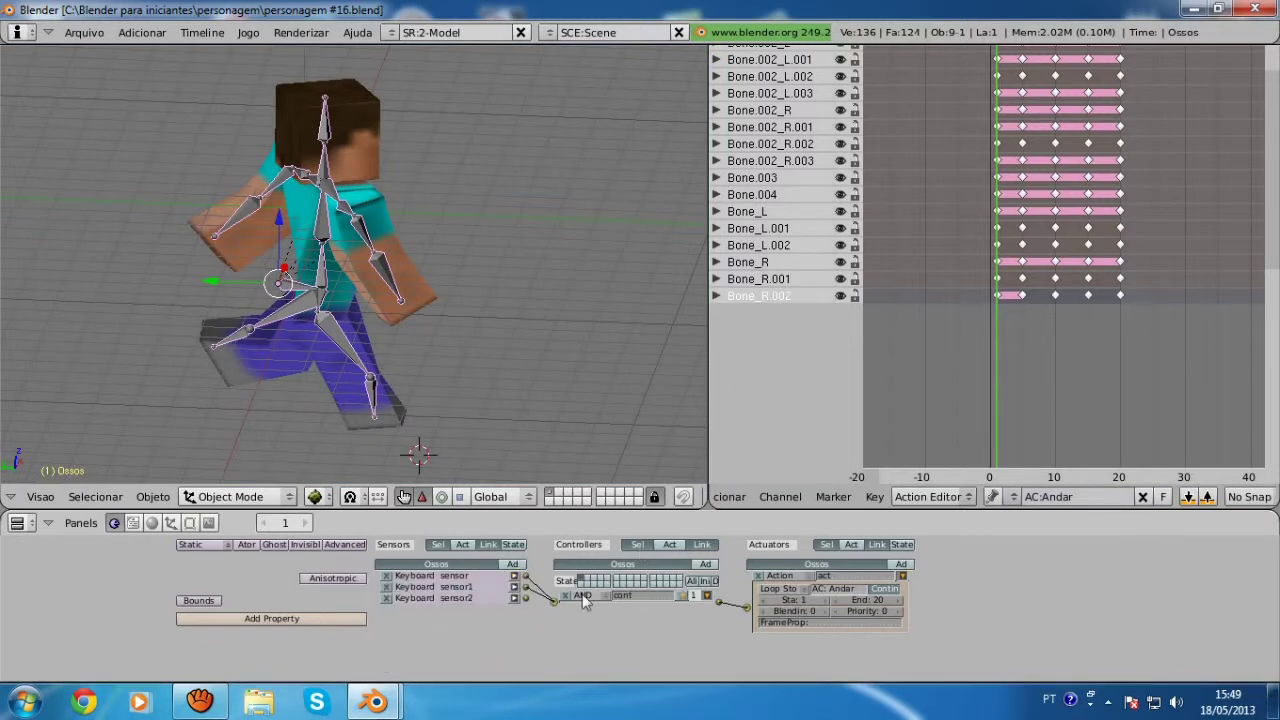
left_click(514, 587)
left_click(514, 587)
left_click(514, 576)
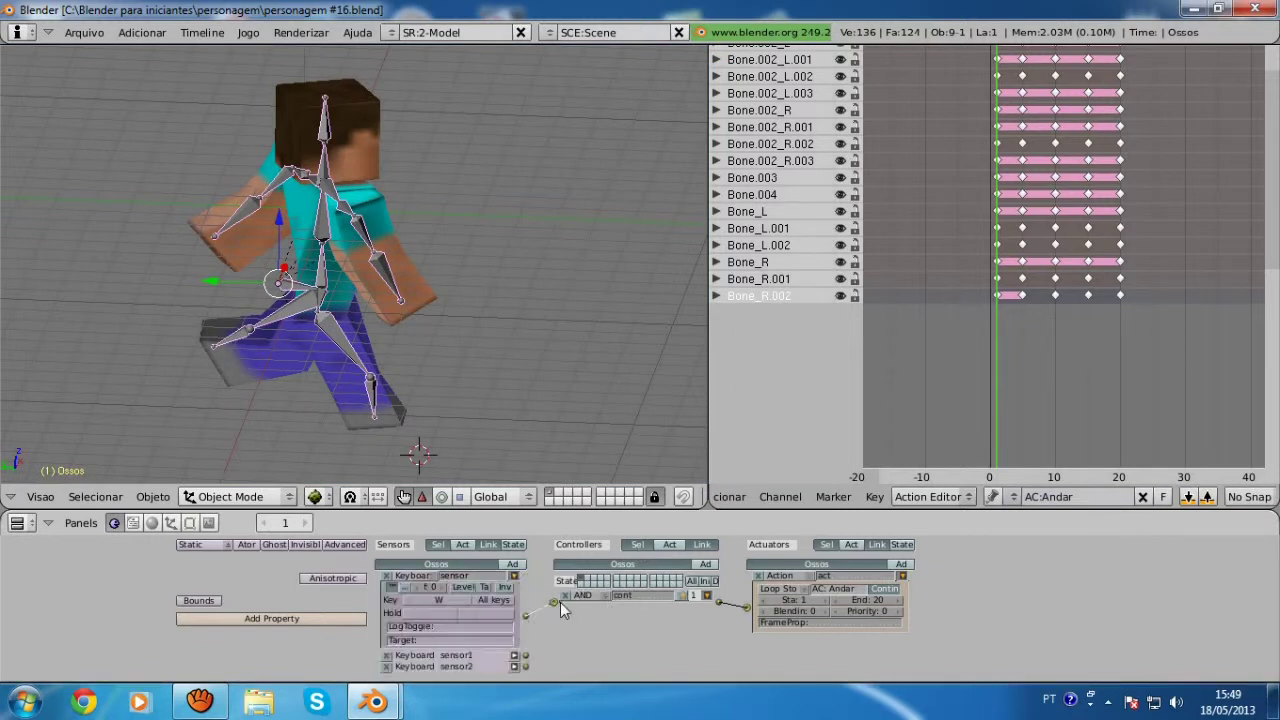
left_click(514, 576)
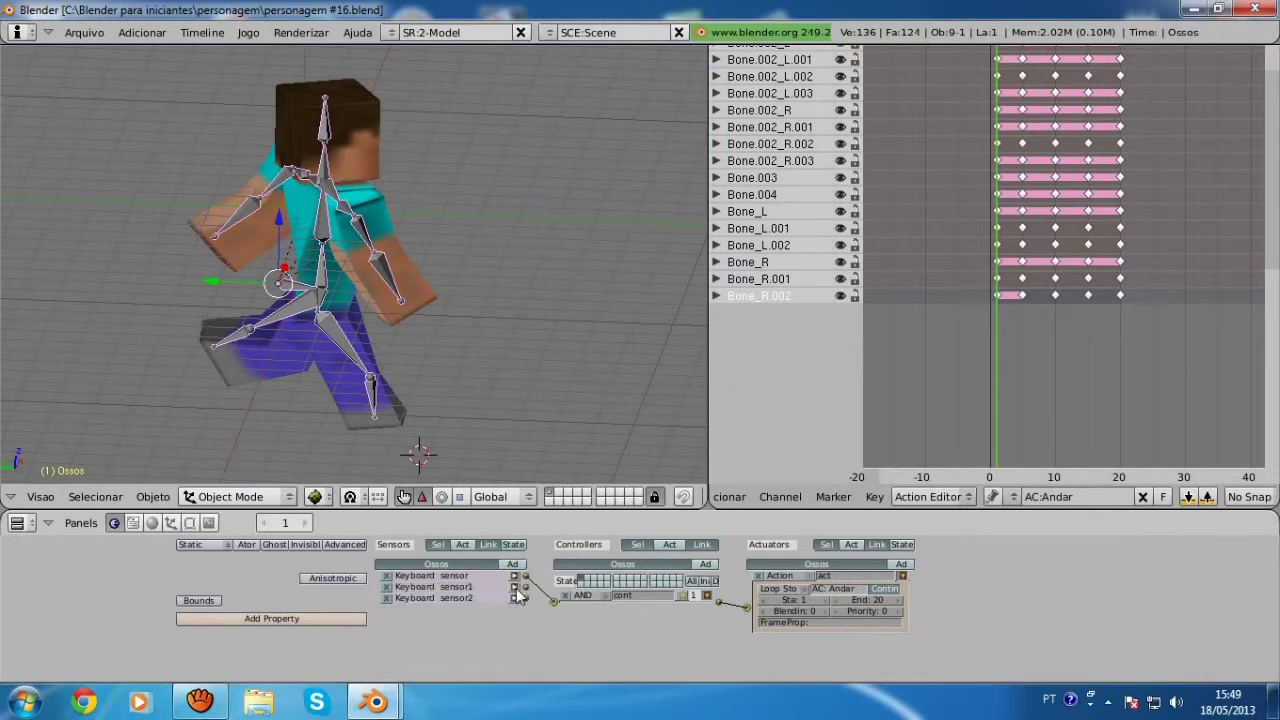
Add controllers cont1 and cont2, wire sensor2 through cont2 to the Action actuator, and save.
left_click(705, 564)
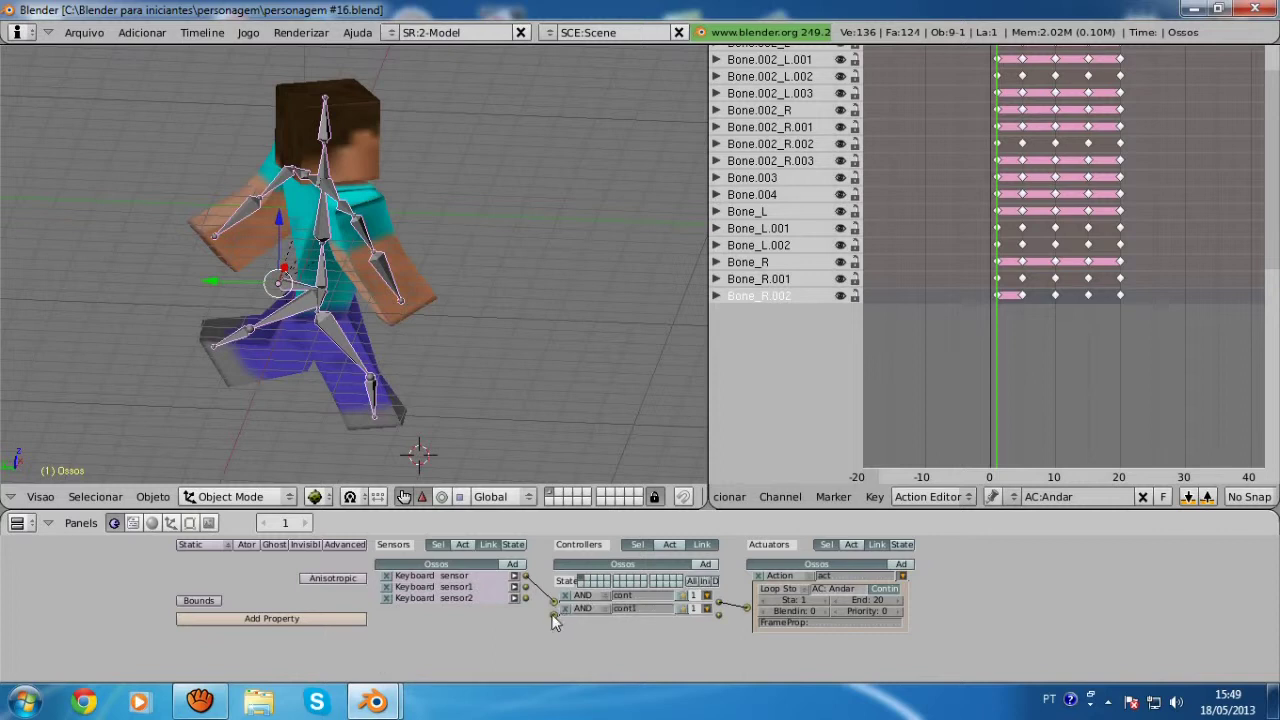
left_click(705, 564)
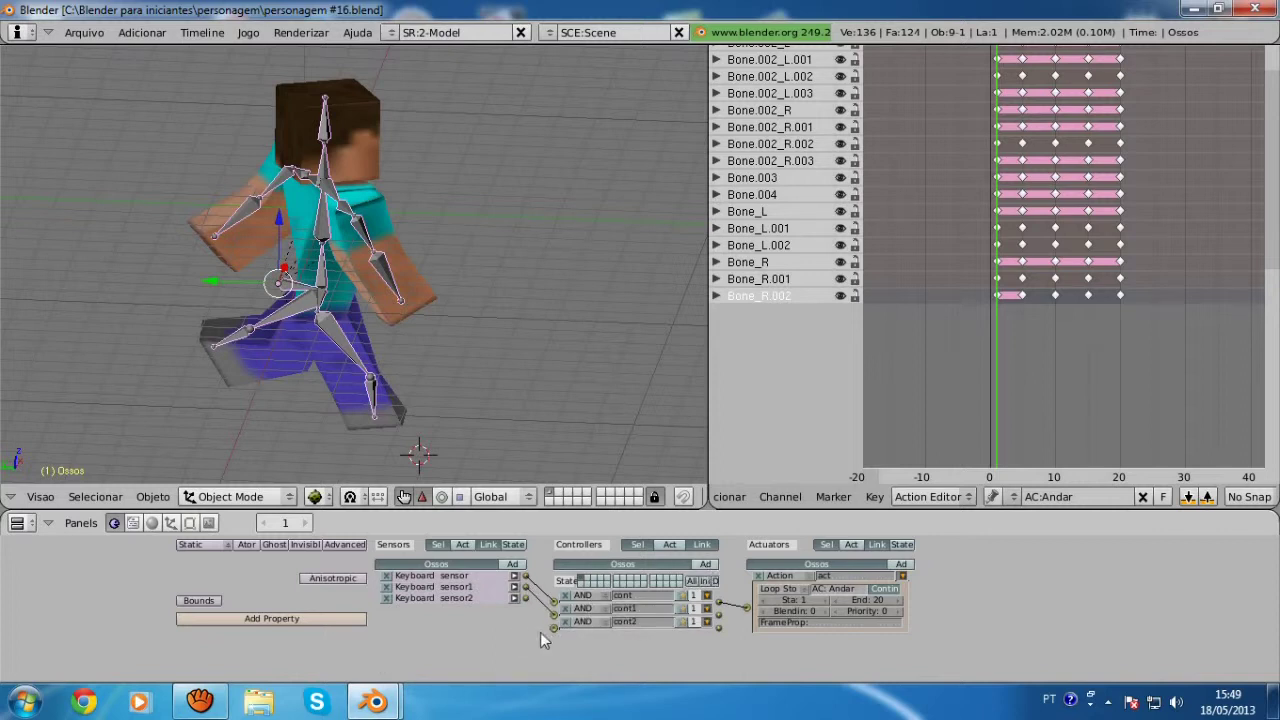
left_click_drag(545, 630, 553, 627)
left_click_drag(718, 628, 745, 608)
scroll(487, 302, "down", 3)
key("ctrl+w")
Confirm overwriting the saved file and orbit to look down on the character.
left_click(488, 283)
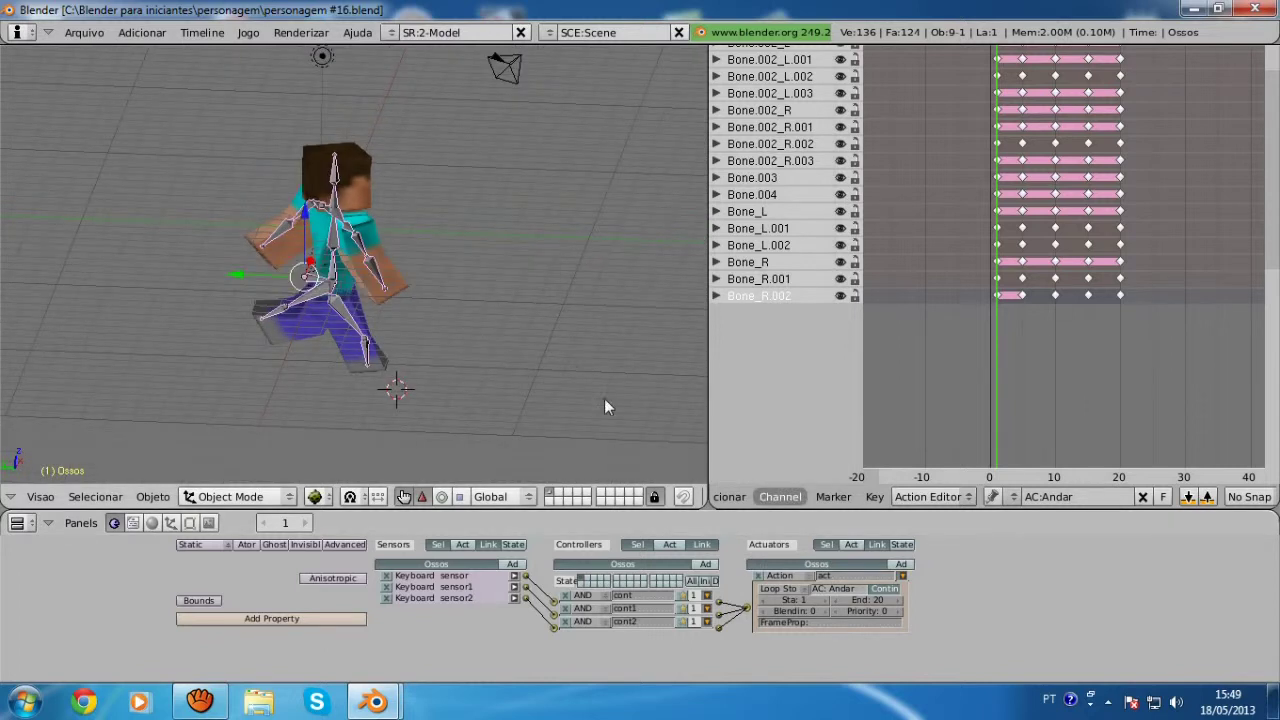
middle_click_drag(604, 407, 451, 314)
scroll(372, 265, "up", 2)
mouse_move(372, 265)
middle_mouse_down()
mouse_move(289, 293)
mouse_move(649, 351)
middle_mouse_up()
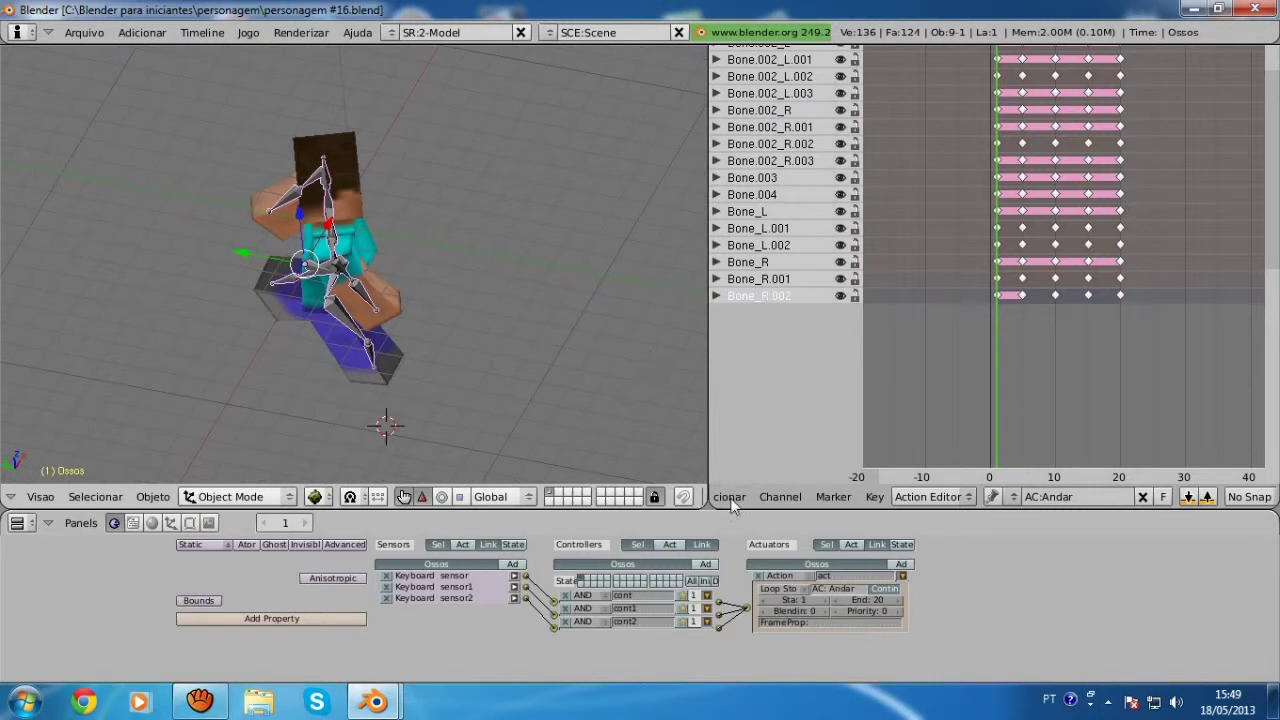
Add Always sensors sensor3 and sensor4 plus Motion actuator act1, re-expanding the Action actuator.
left_click(516, 564)
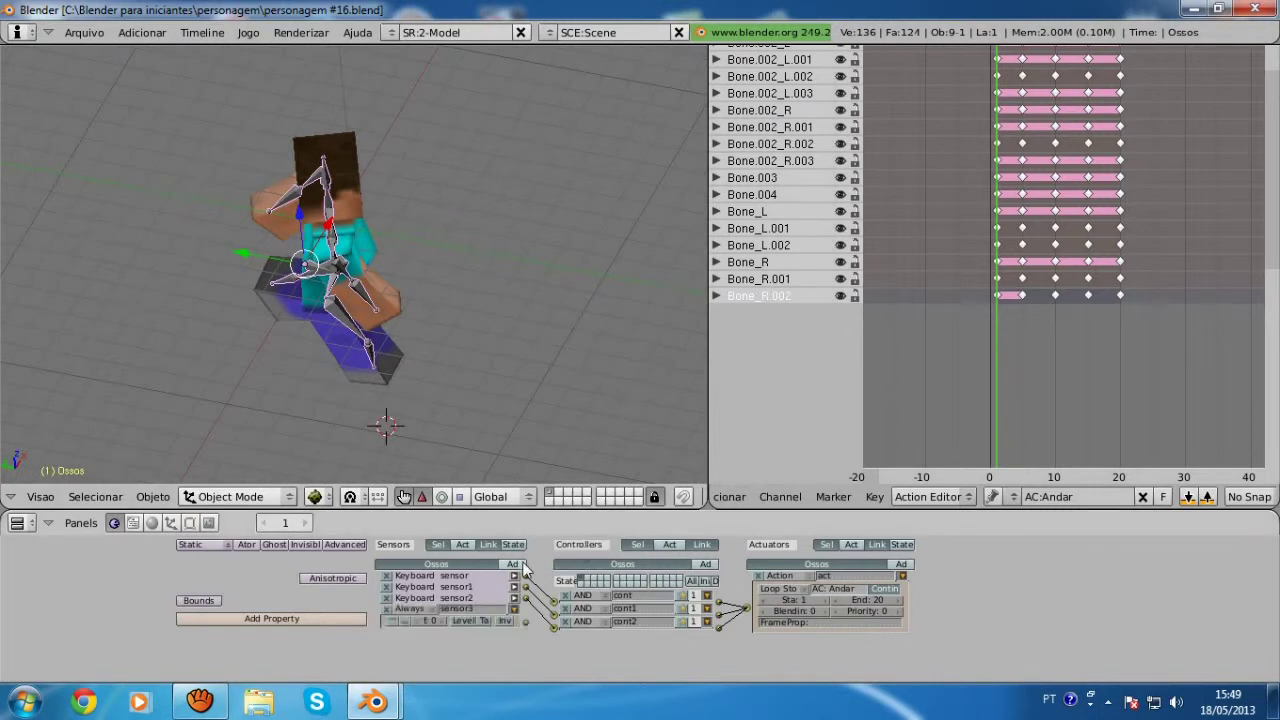
left_click(520, 564)
left_click(901, 564)
left_click(903, 576)
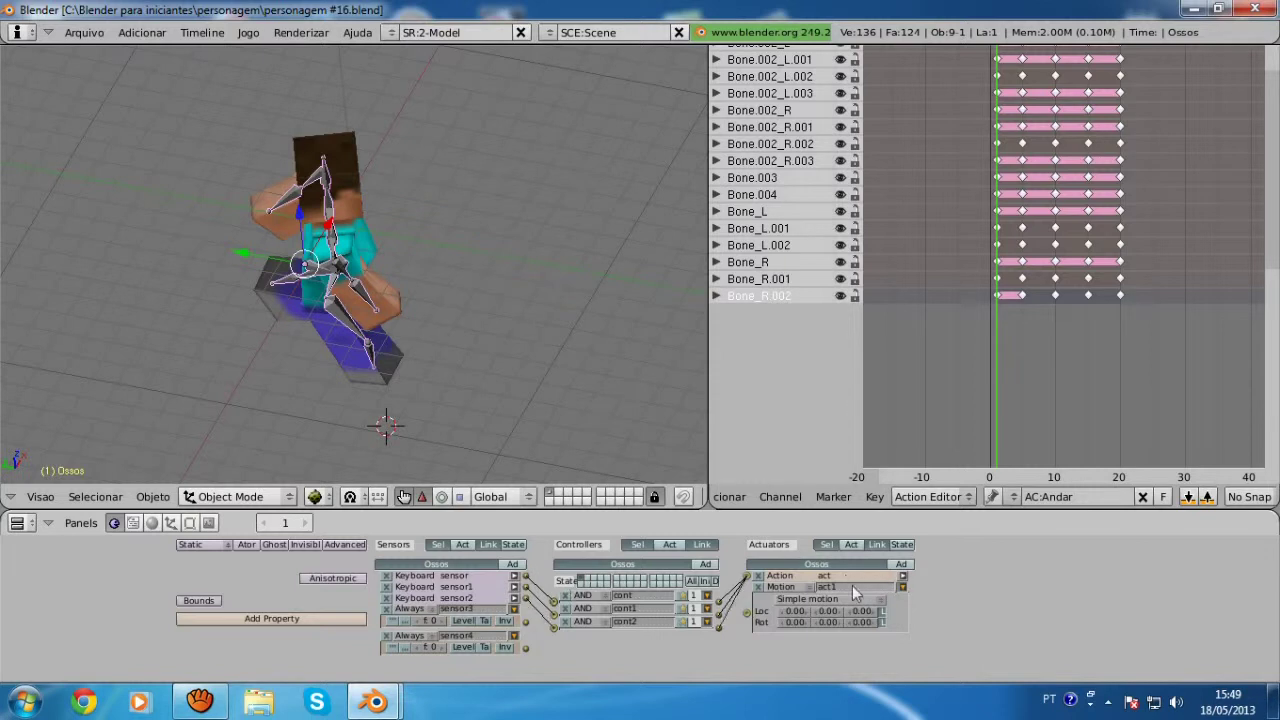
left_click(903, 576)
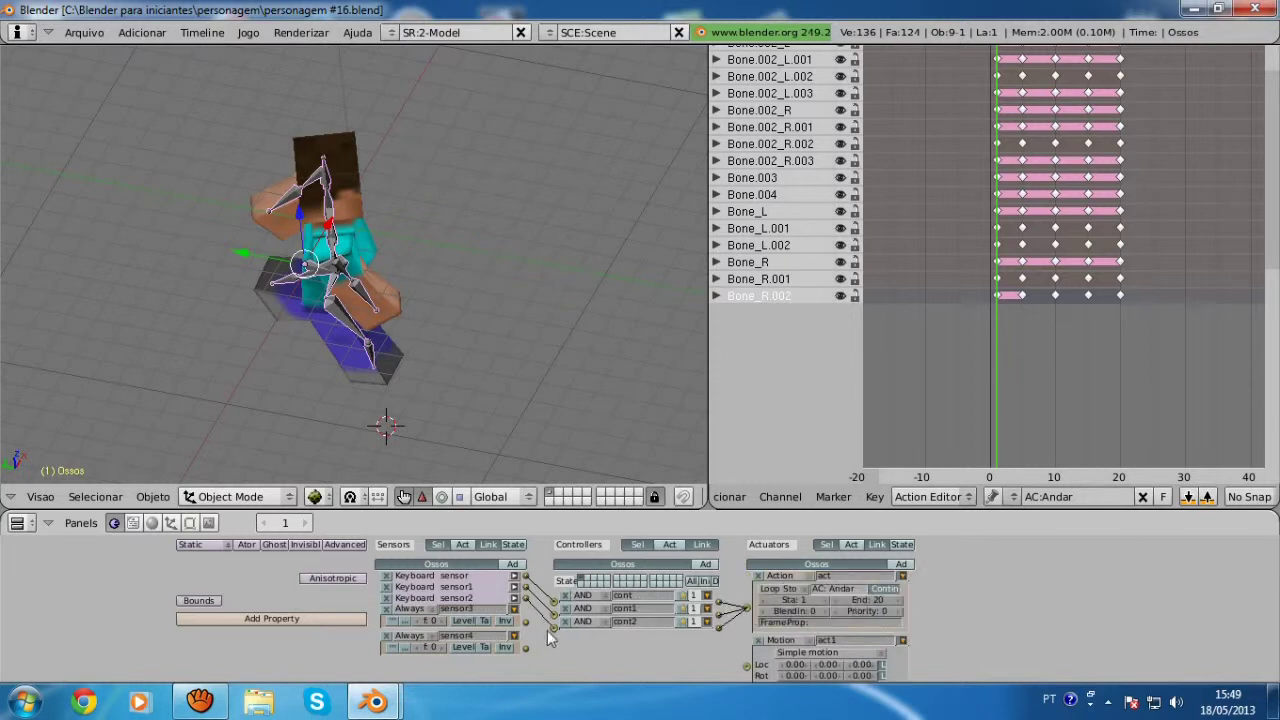
Delete the Motion actuator and Always sensors 3 and 4, then run the game to watch the walk.
left_click_drag(526, 648, 748, 670)
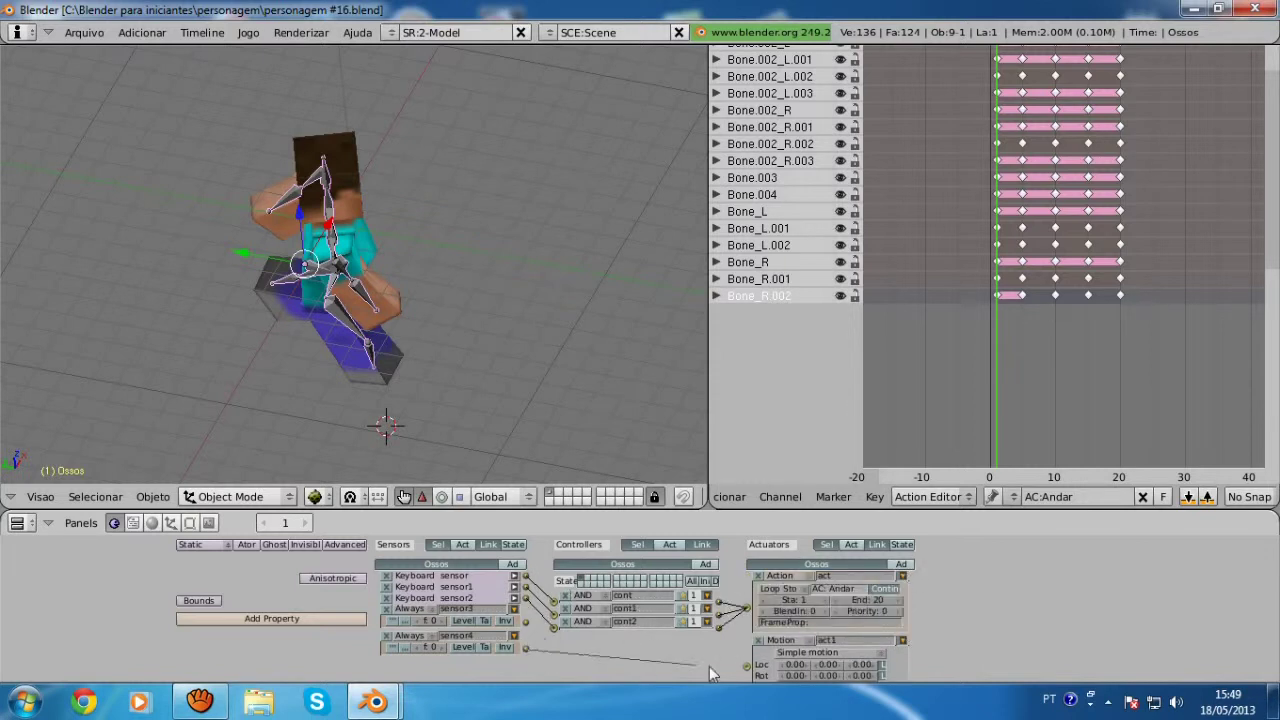
left_click(758, 640)
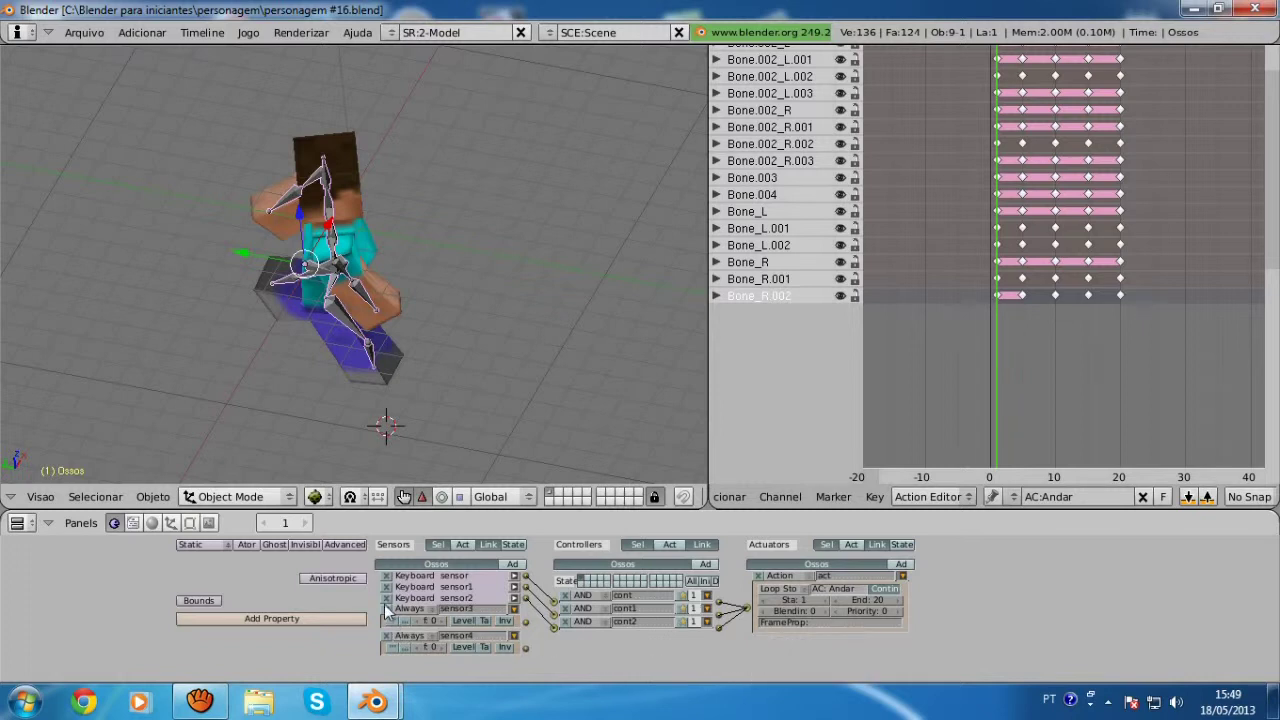
left_click(387, 608)
left_click(387, 608)
scroll(425, 222, "down", 2)
key("p")
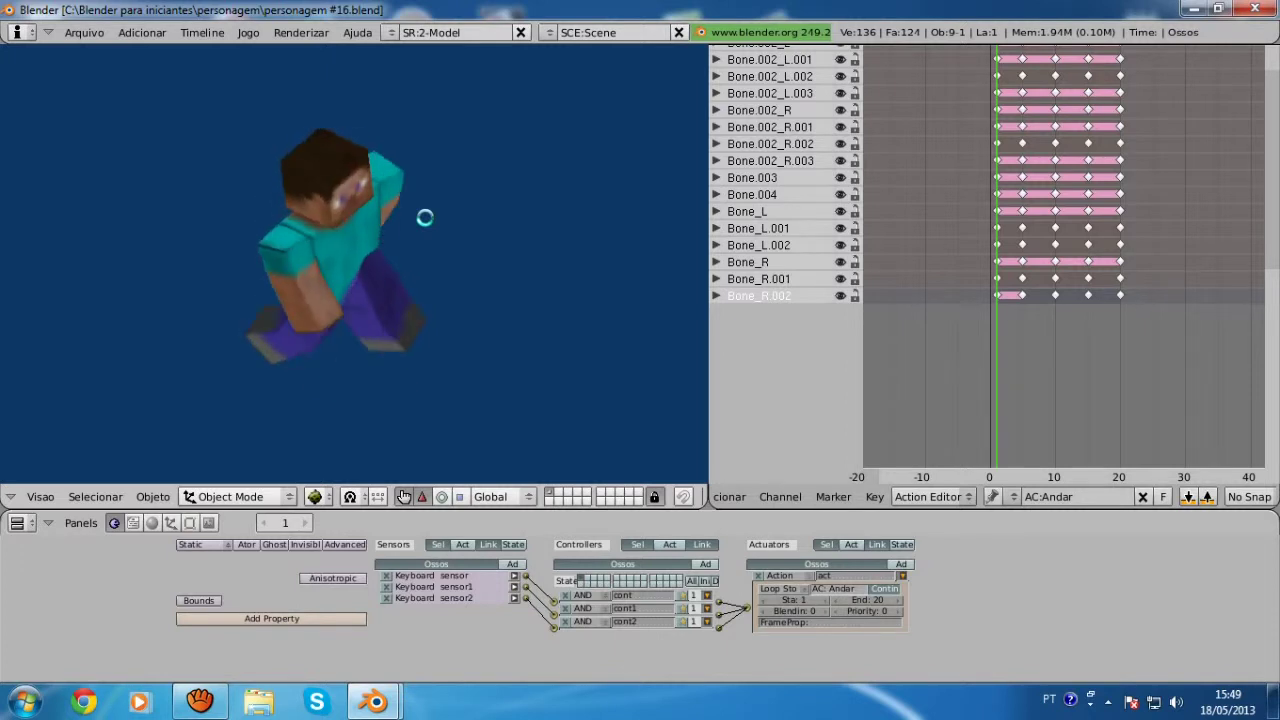
Stop the game, orbit toward the character's front and switch to the camera view.
key("Escape")
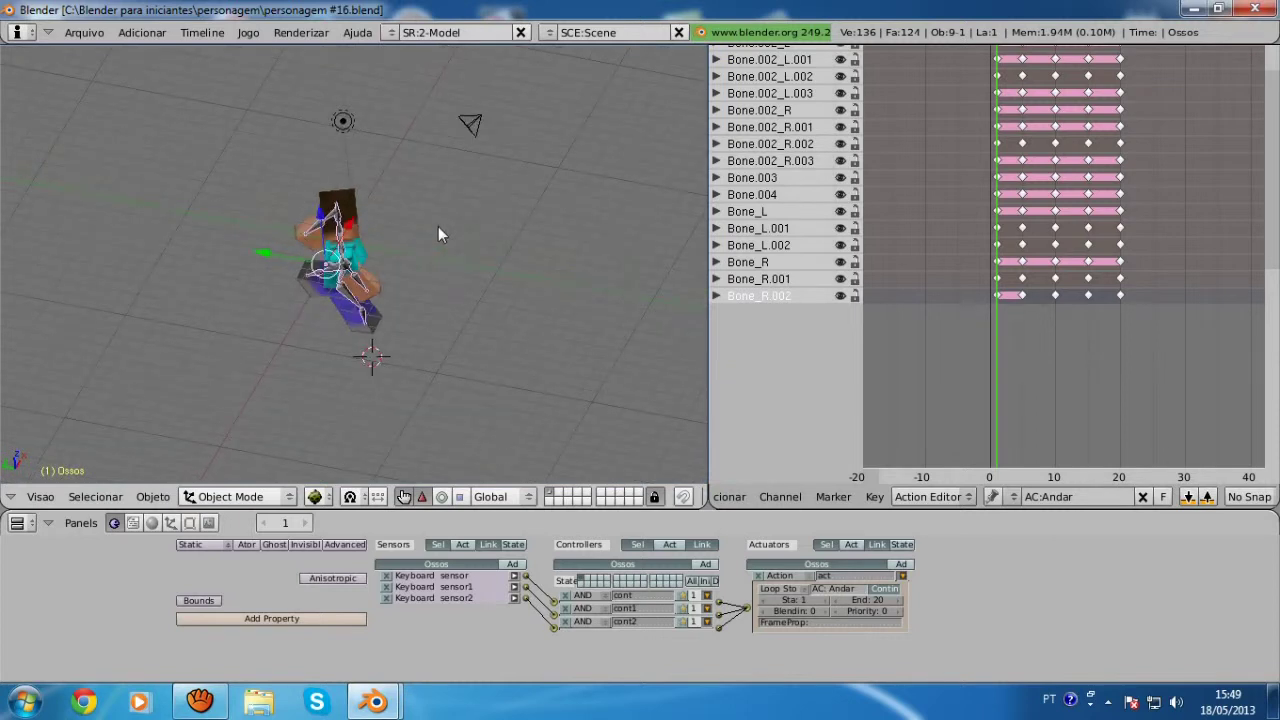
scroll(932, 279, "up", 3)
scroll(932, 279, "down", 1, "ctrl")
scroll(542, 206, "up", 3)
mouse_move(484, 226)
middle_mouse_down()
mouse_move(406, 340)
mouse_move(294, 353)
middle_mouse_up()
key("KP_0")
scroll(300, 358, "up", 1)
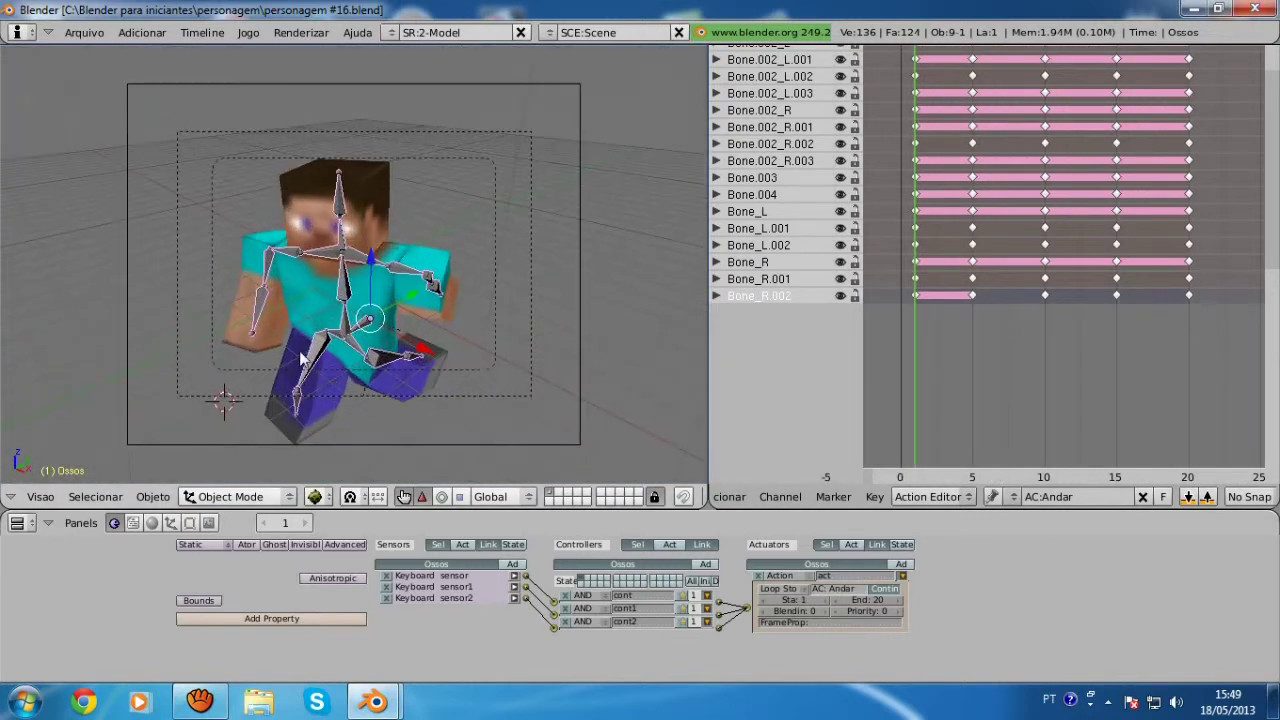
Reframe the camera by rotating it about Z, then moving it along Y and up along Z.
right_click(581, 355)
key("g")
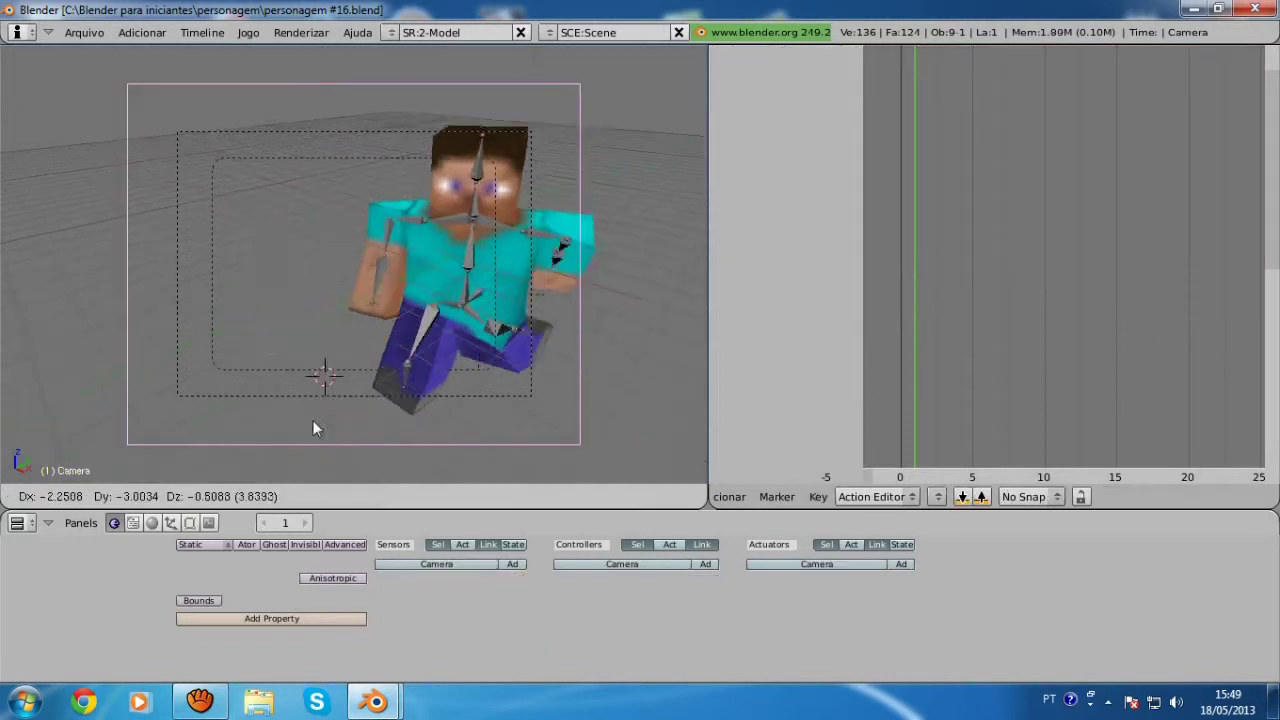
left_click(618, 351)
key("r")
key("z")
left_click(521, 413)
key("g")
key("y")
left_click(543, 677)
key("g")
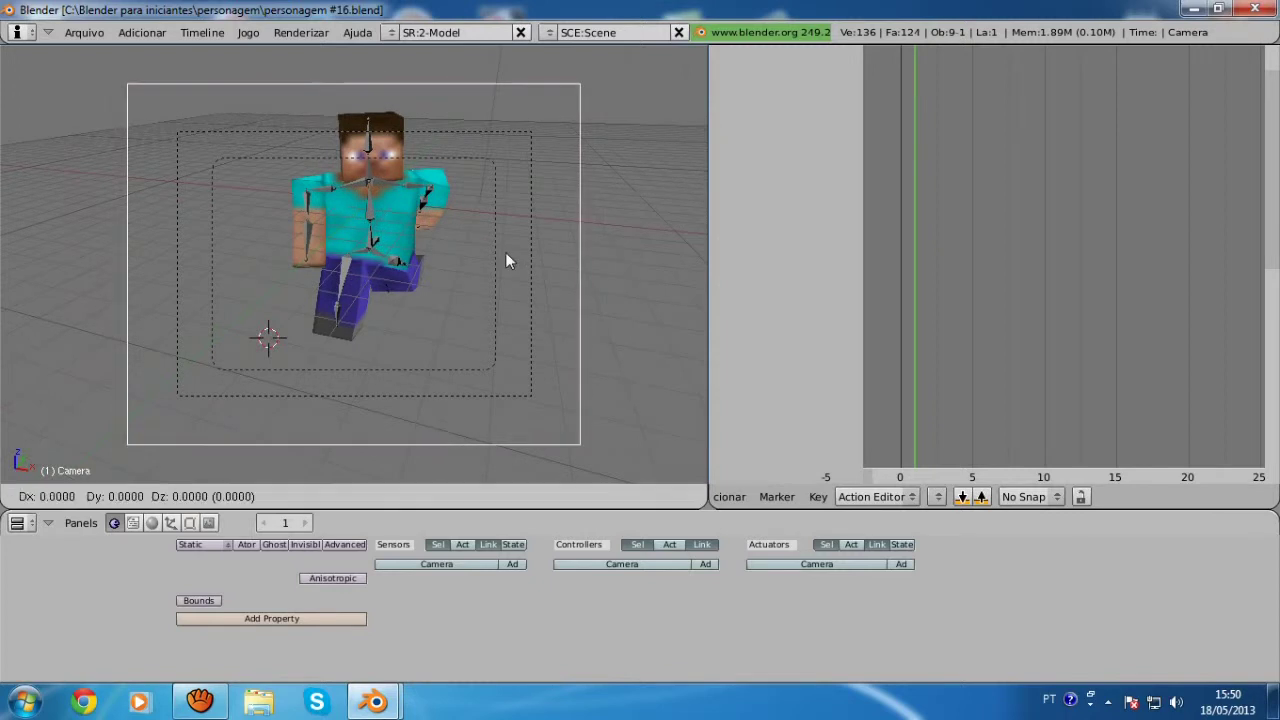
key("z")
left_click(668, 378)
Save the file over personagem #16.blend.
key("g")
left_click(606, 240)
key("ctrl+w")
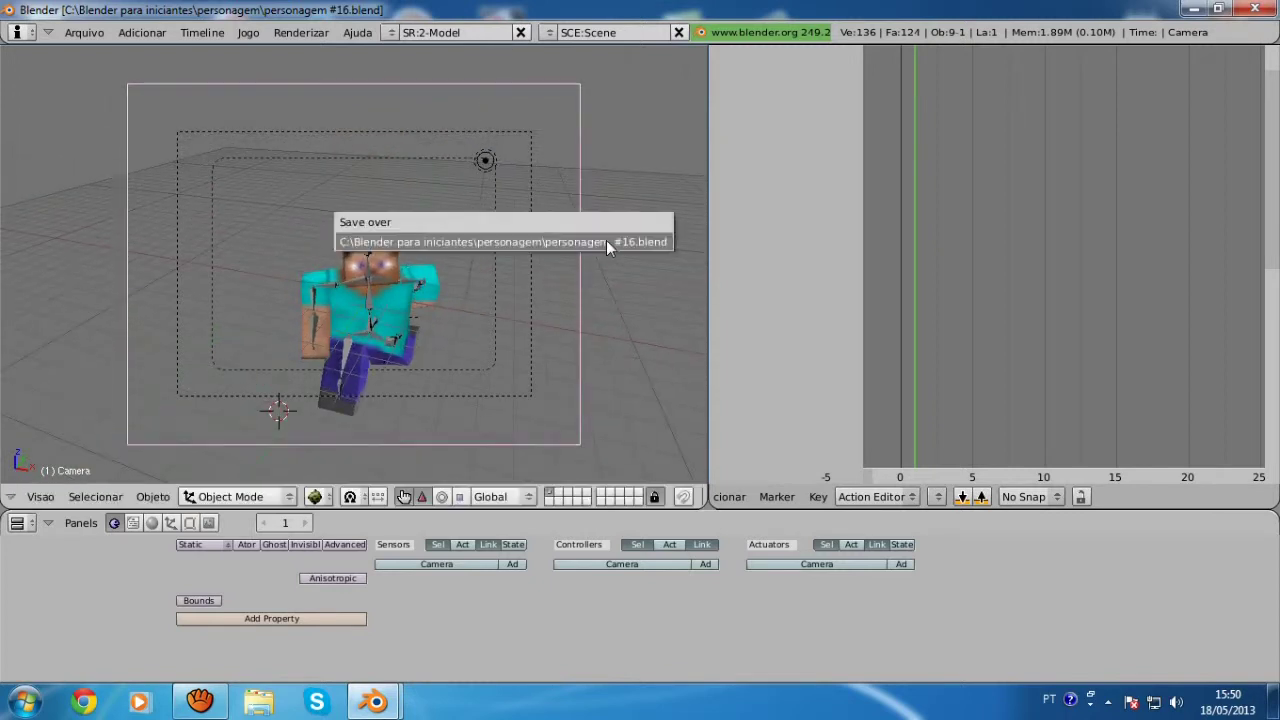
left_click(606, 240)
scroll(606, 240, "up", 2)
Test the walk from the camera view, then stop the game and select the armature.
key("p")
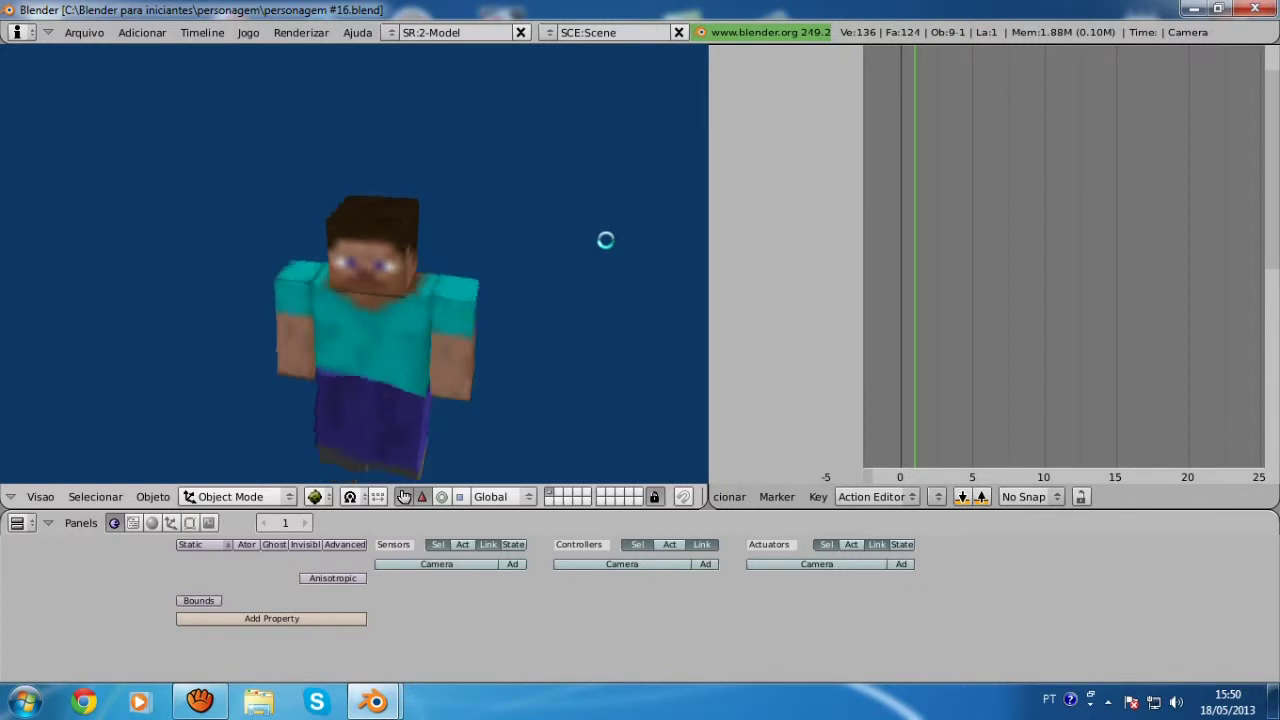
key("Escape")
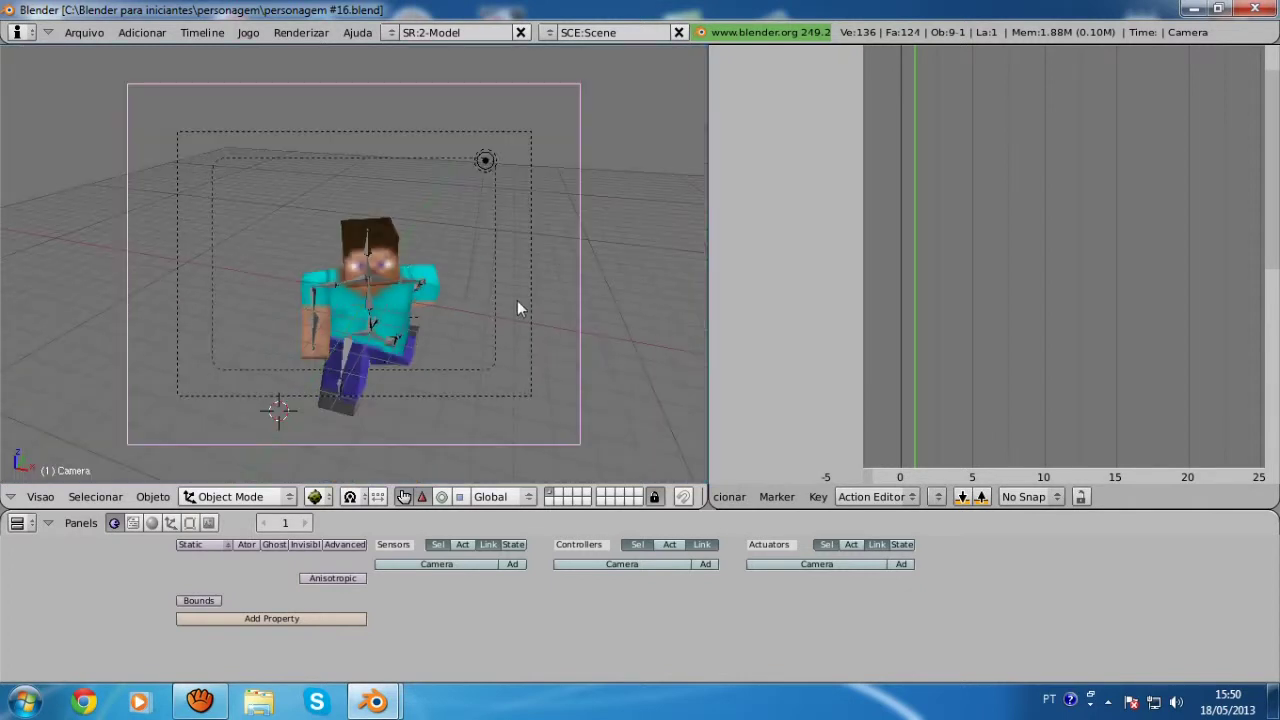
middle_click_drag(517, 300, 379, 265)
right_click(379, 265)
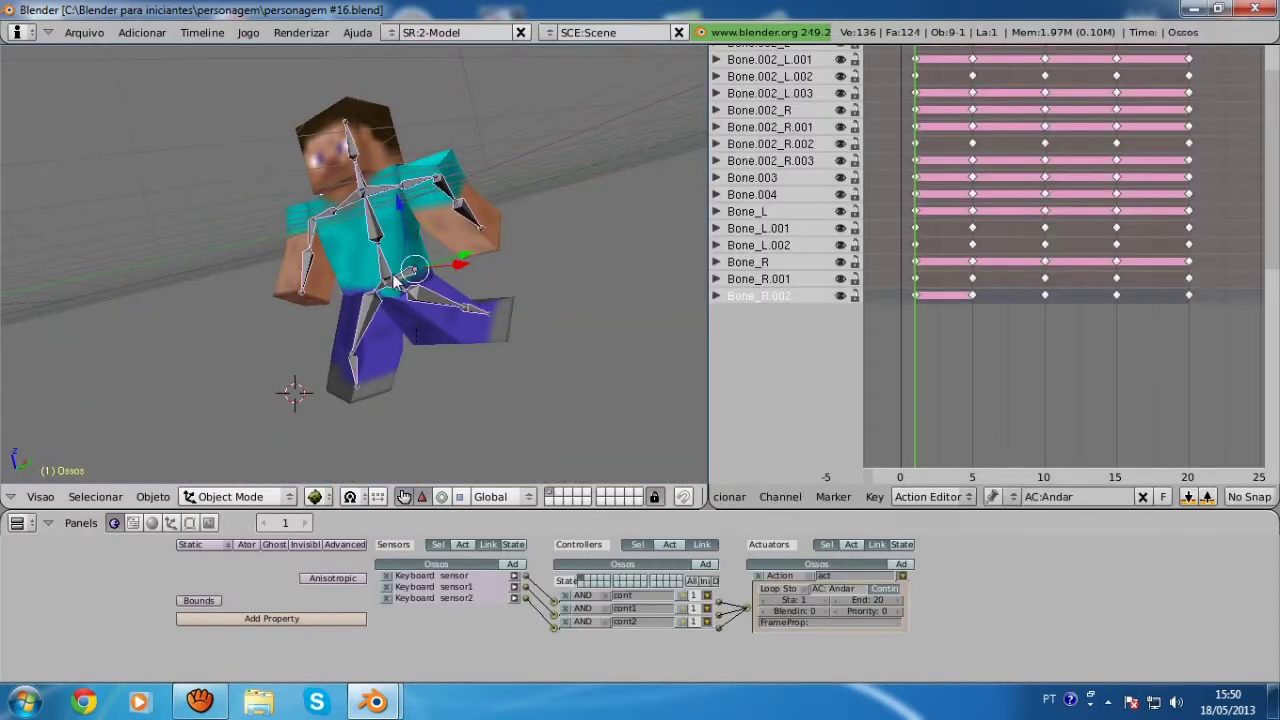
Inspect the armature from side and front views, zooming and orbiting, then through the camera.
key("KP_3")
key("p")
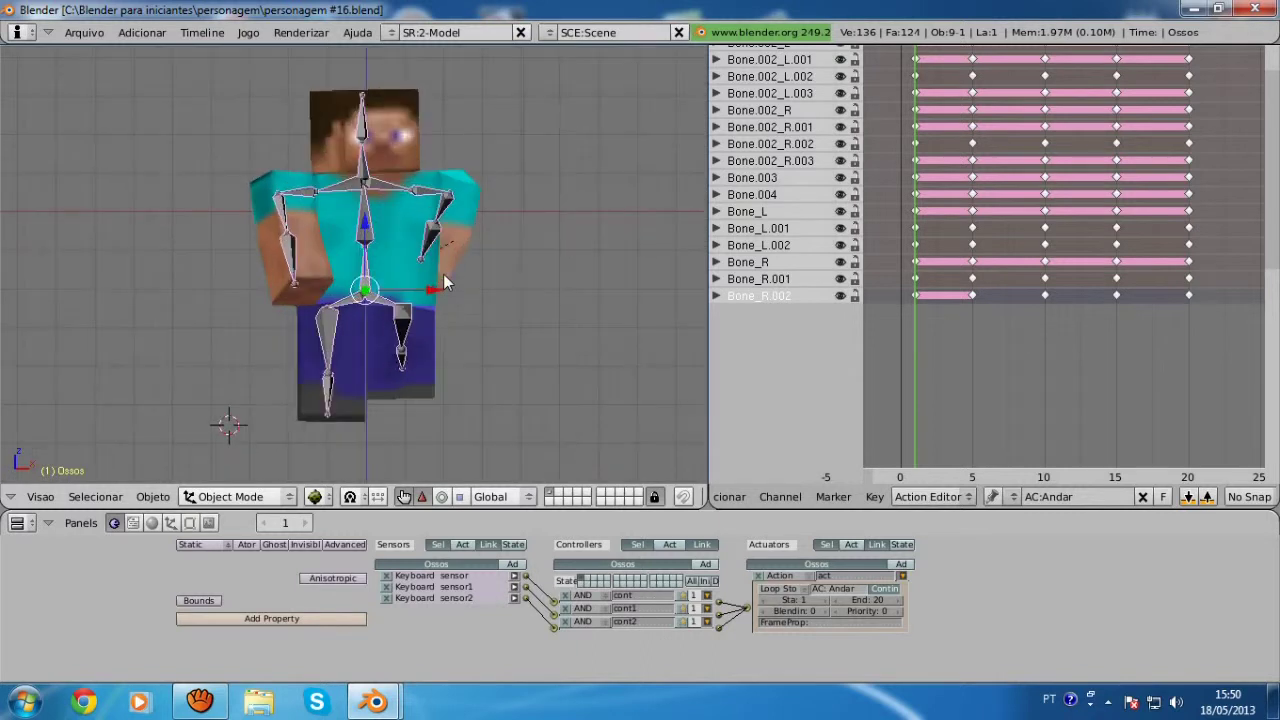
scroll(440, 297, "down", 3)
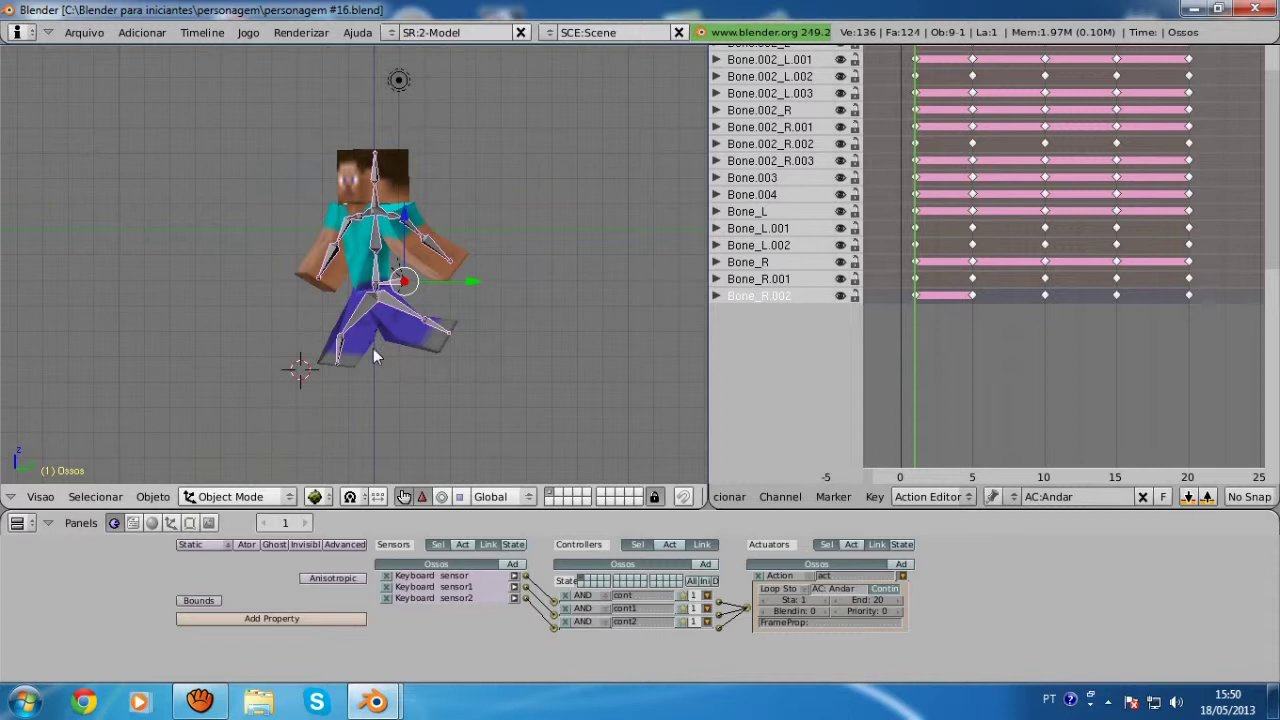
scroll(373, 348, "down", 2)
scroll(298, 310, "up", 3)
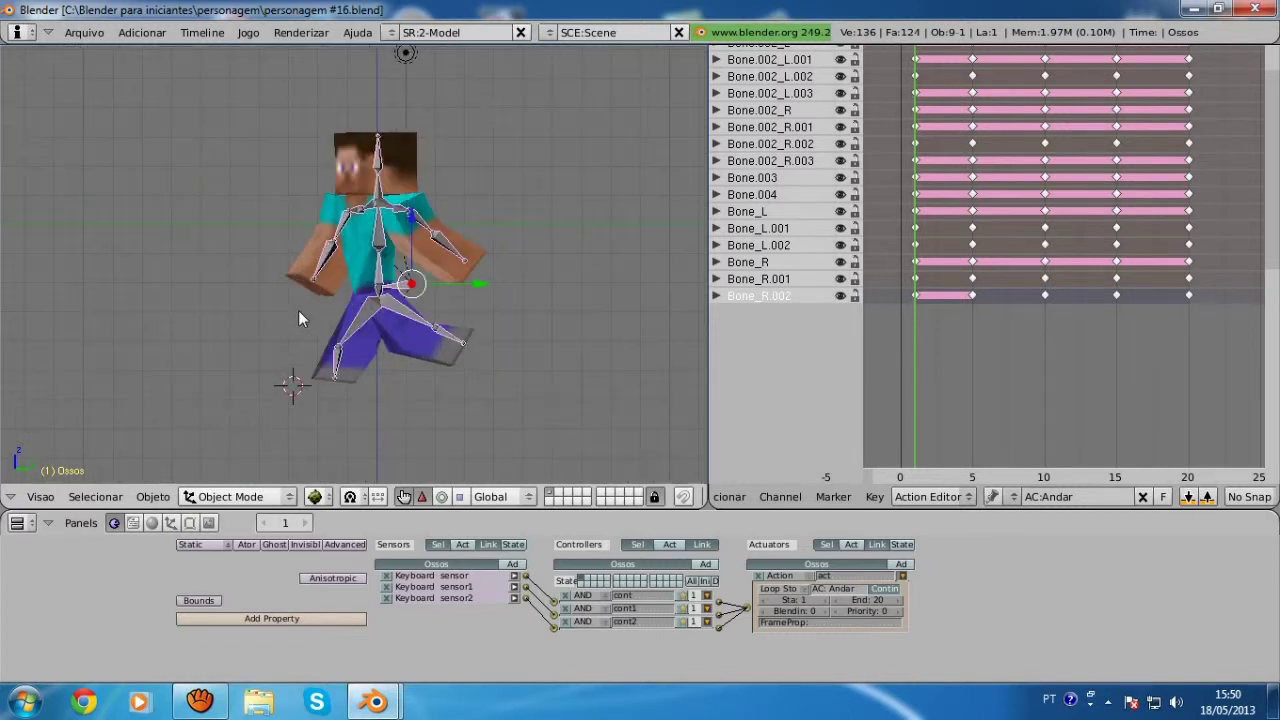
mouse_move(280, 313)
middle_mouse_down()
mouse_move(381, 361)
mouse_move(462, 355)
mouse_move(346, 321)
mouse_move(355, 354)
middle_mouse_up()
key("KP_0")
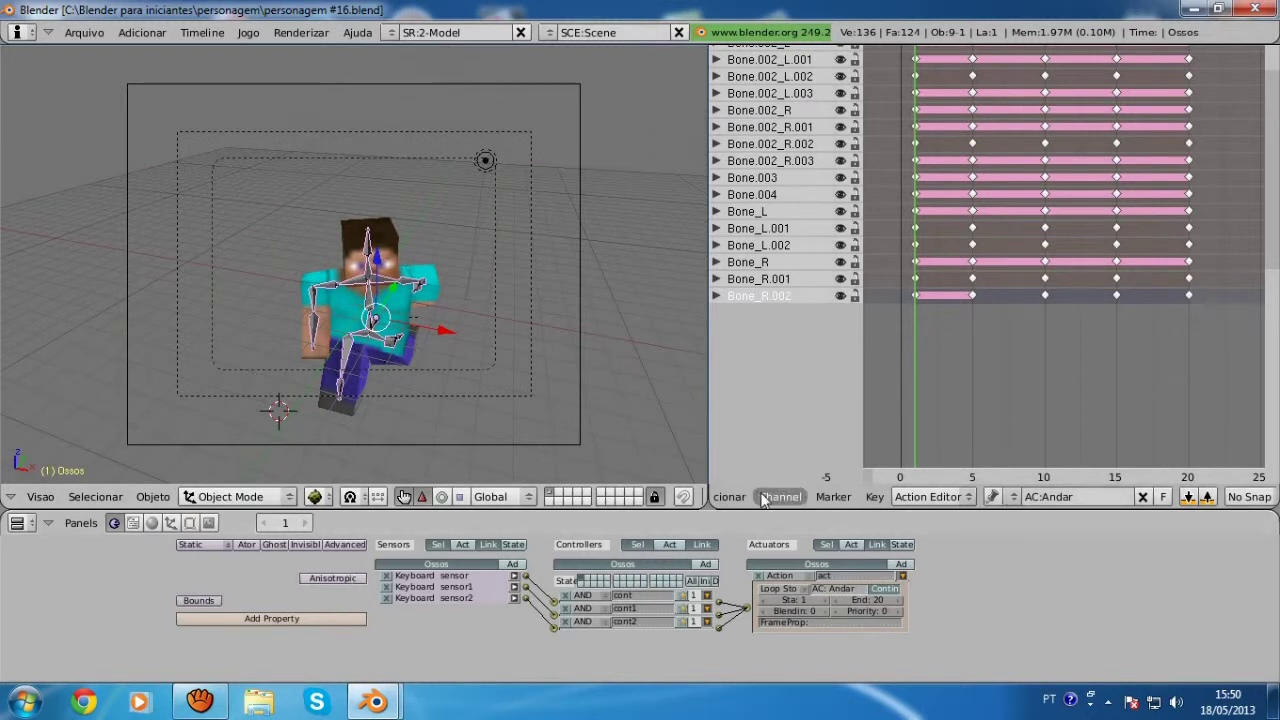
scroll(763, 498, "up", 2)
scroll(943, 395, "up", 1)
Save over the existing blend file and return to the camera view.
key("ctrl+w")
left_click(450, 255)
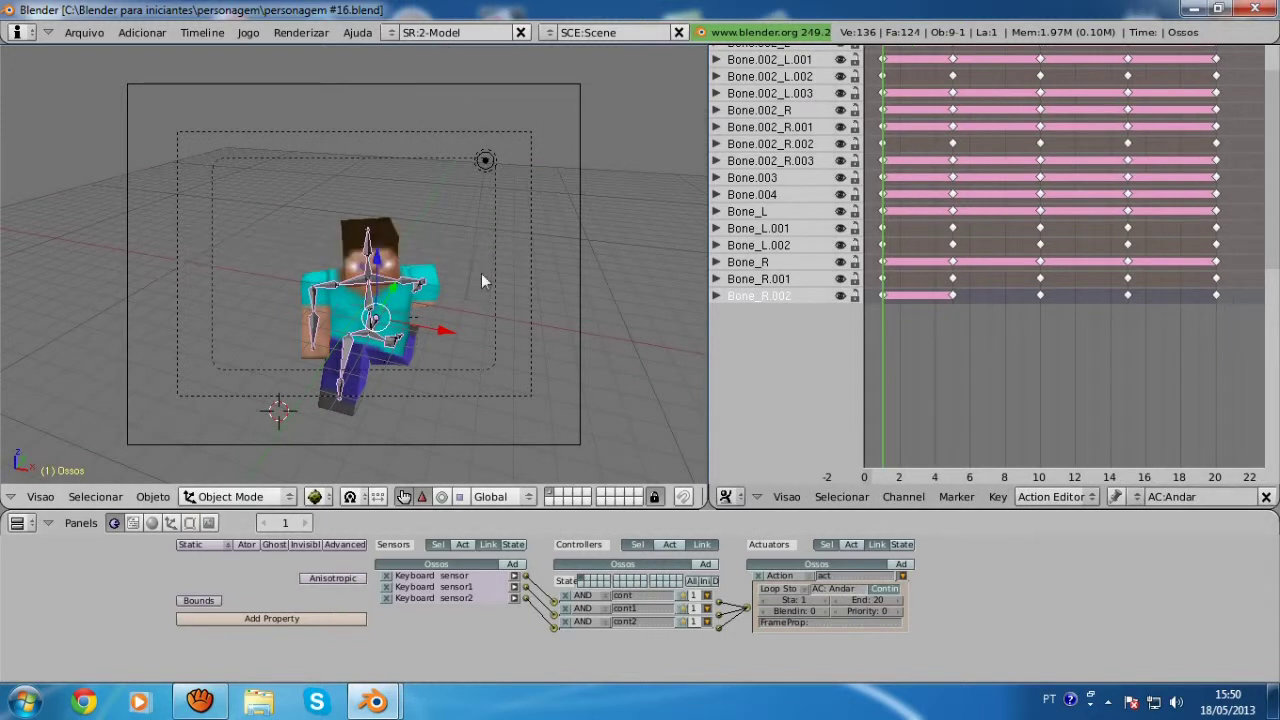
scroll(392, 343, "down", 1)
mouse_move(392, 343)
middle_mouse_down()
mouse_move(189, 276)
mouse_move(360, 311)
mouse_move(451, 277)
mouse_move(246, 250)
mouse_move(362, 245)
mouse_move(388, 256)
mouse_move(200, 265)
mouse_move(357, 329)
mouse_move(443, 443)
middle_mouse_up()
key("KP_0")
key("KP_0")
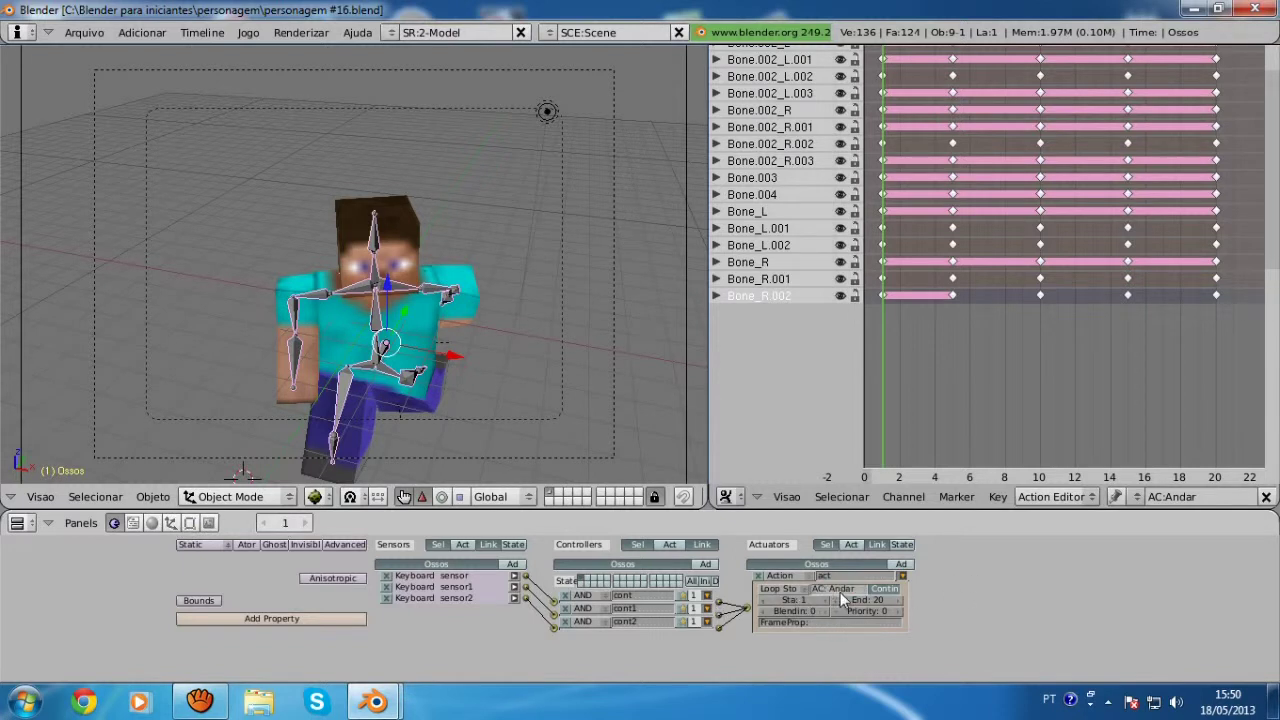
Set the Action actuator play mode to Loop End and test the walk in the game.
left_click(800, 589)
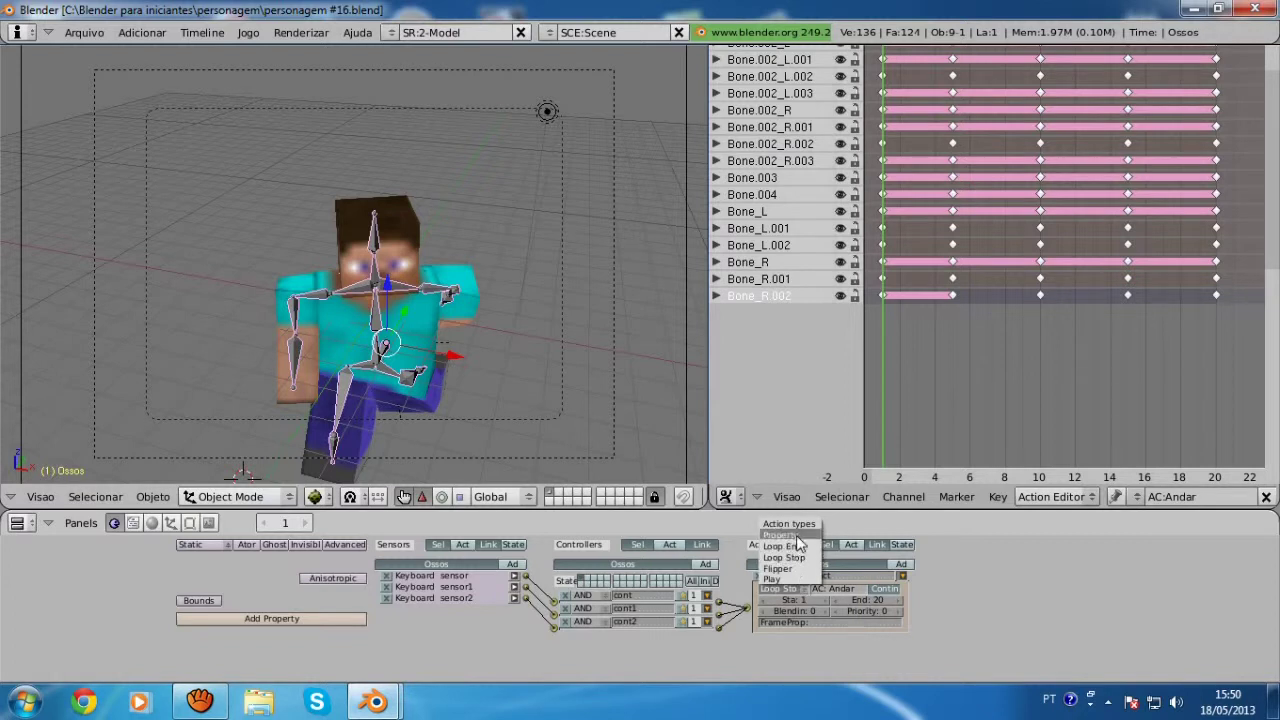
left_click(800, 547)
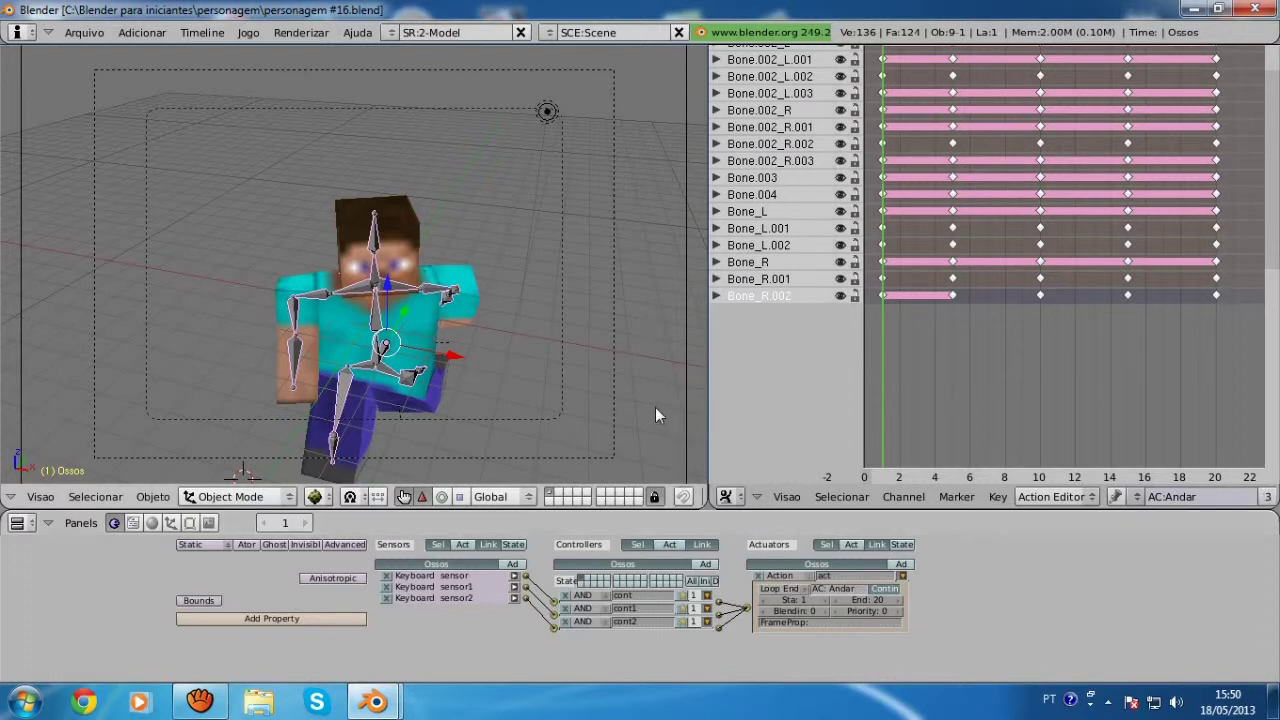
key("p")
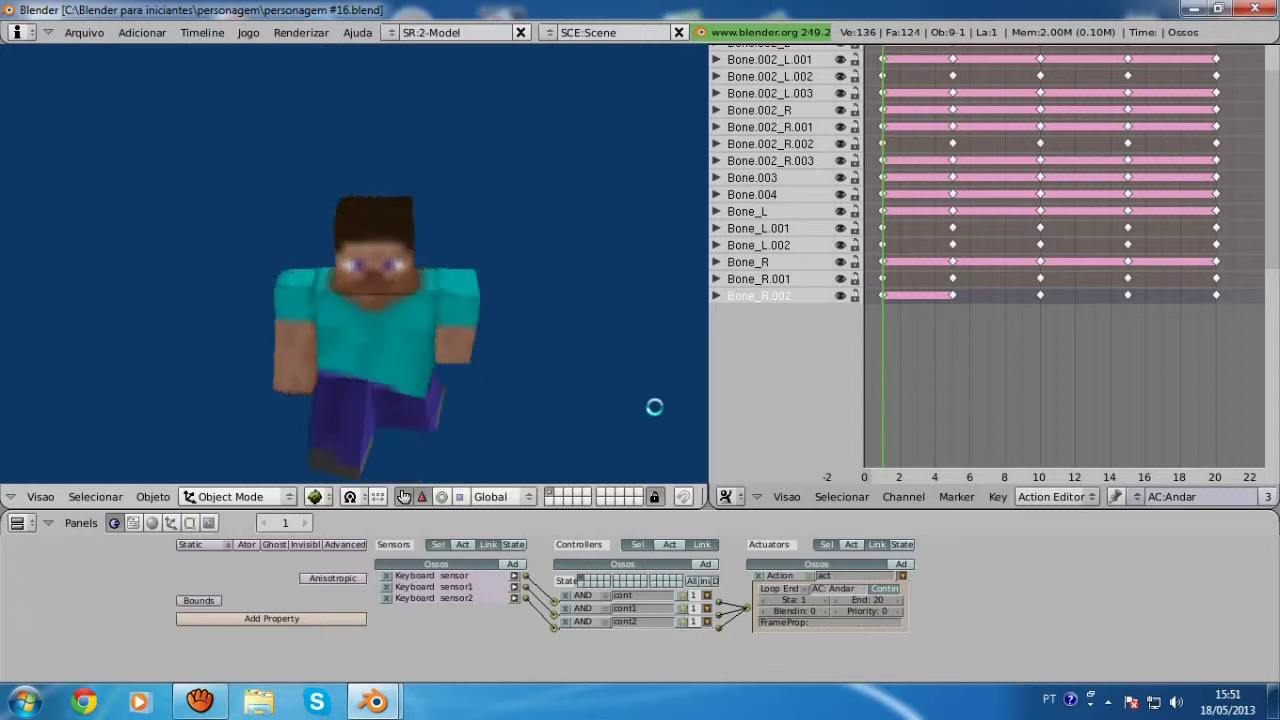
key("Escape")
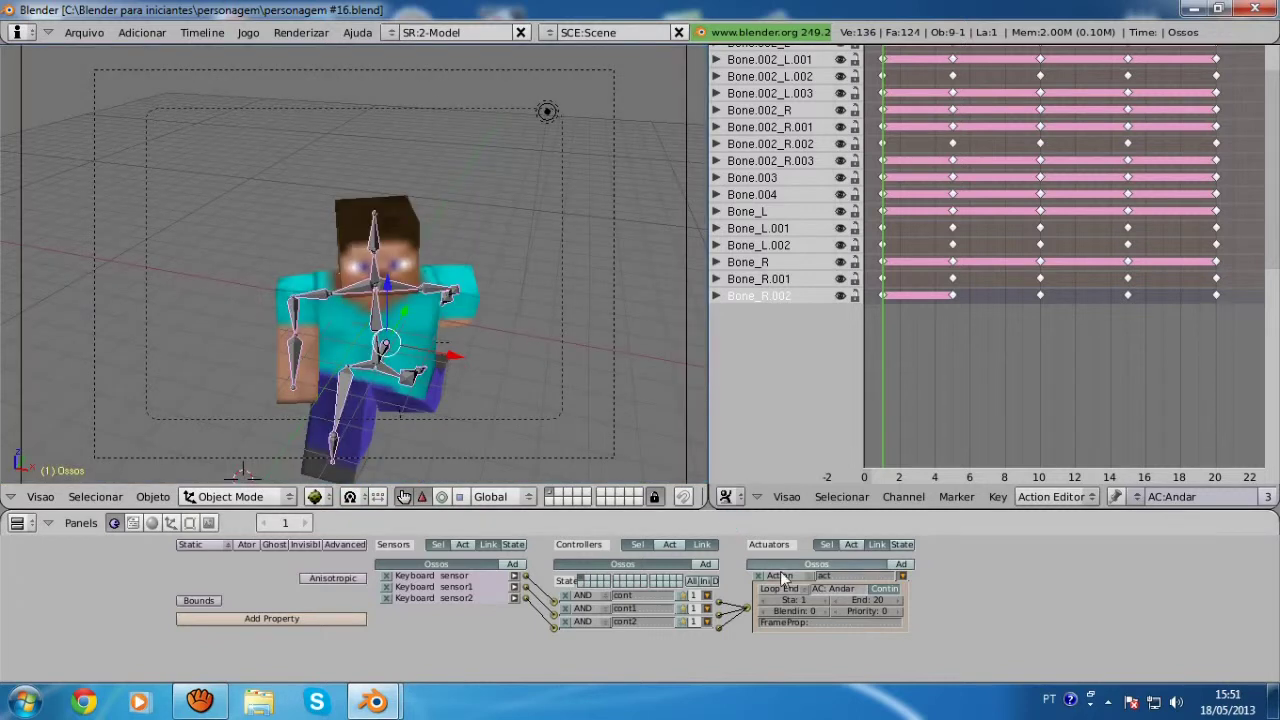
Switch the play mode to Flipper and test the walk in the game again.
left_click(790, 577)
left_click(779, 568)
key("p")
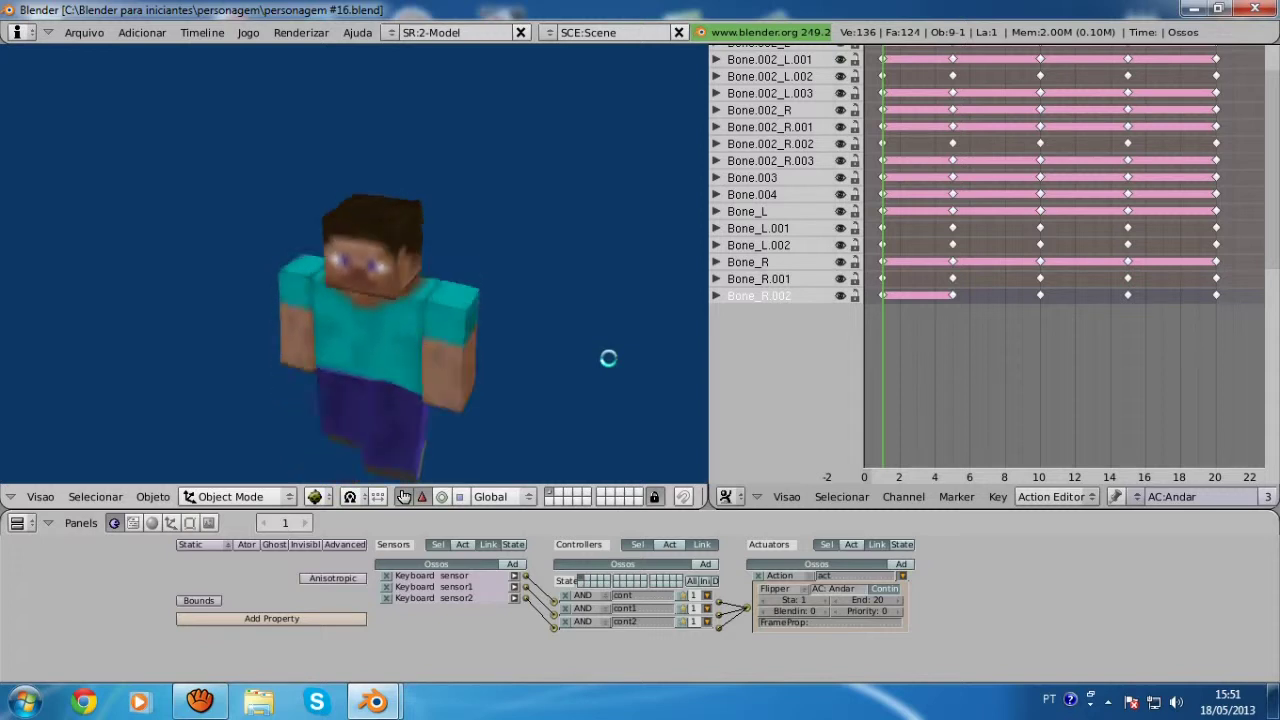
key("Escape")
Set the play mode to Loop Stop and collapse the Action actuator.
left_click(805, 588)
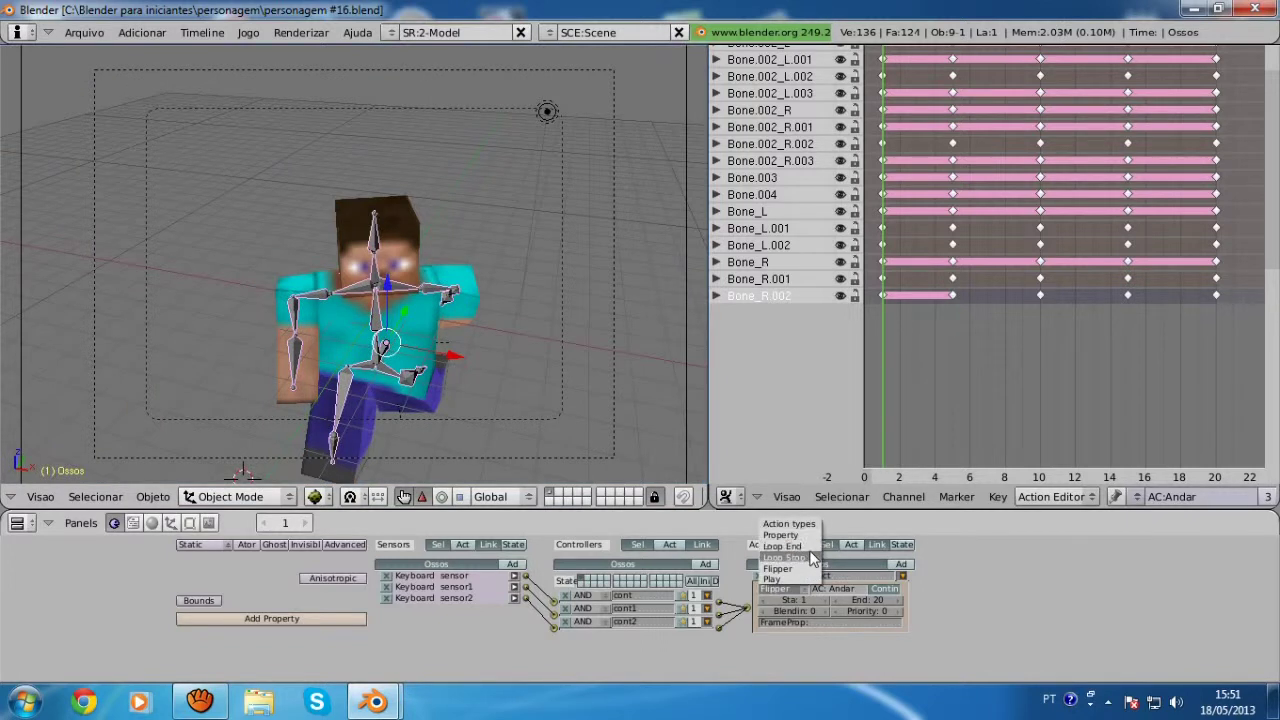
left_click(812, 558)
left_click(907, 575)
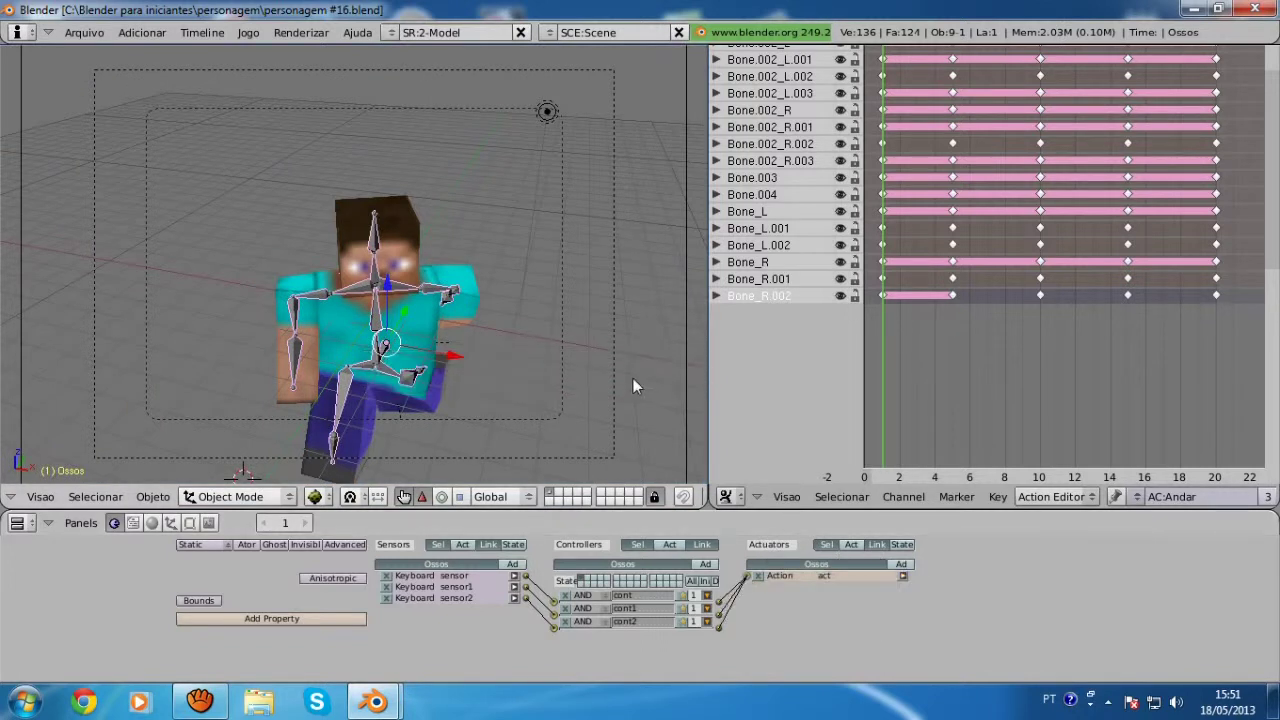
Run the game to watch the Loop Stop walk, then stop it and select the lamp.
scroll(633, 378, "down", 2)
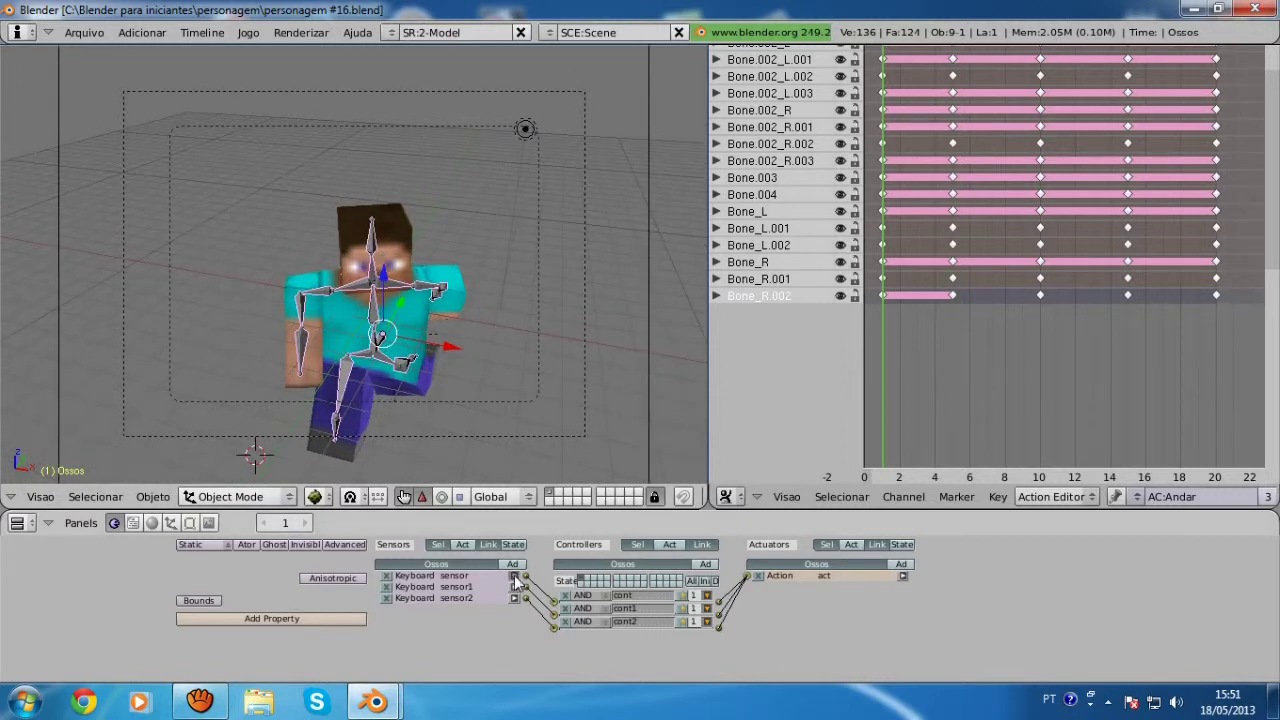
key("p")
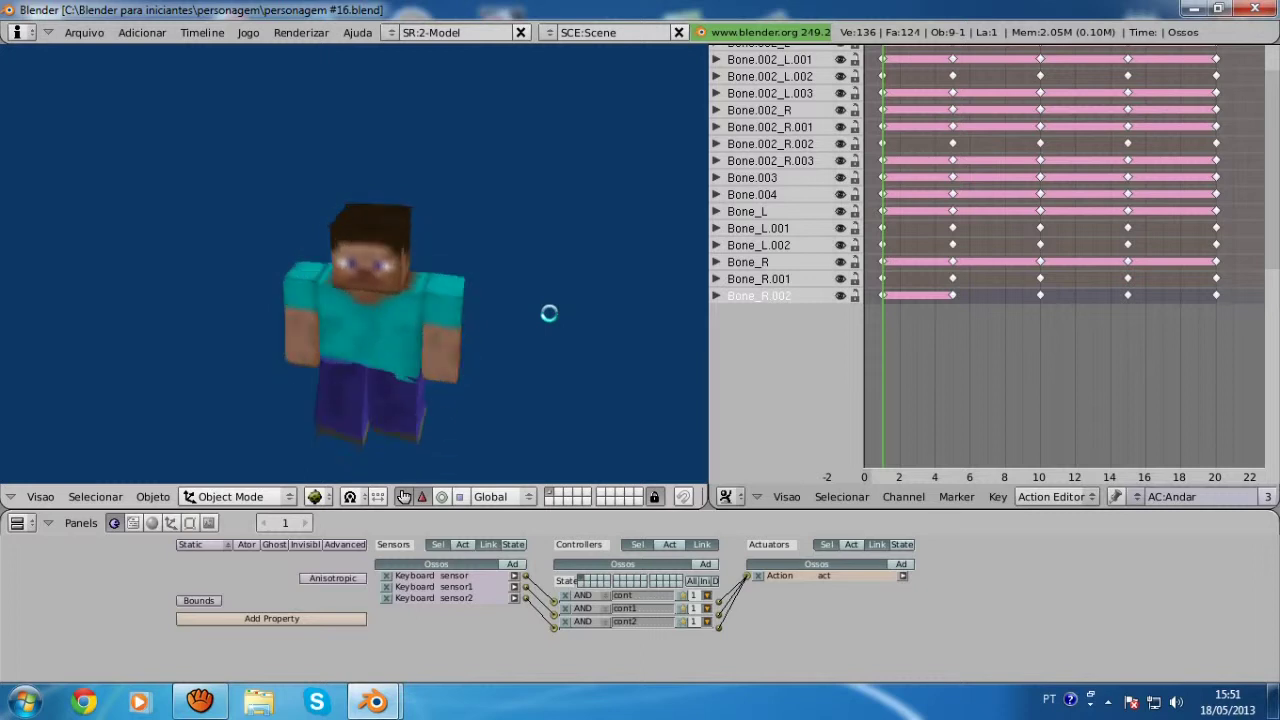
key("Escape")
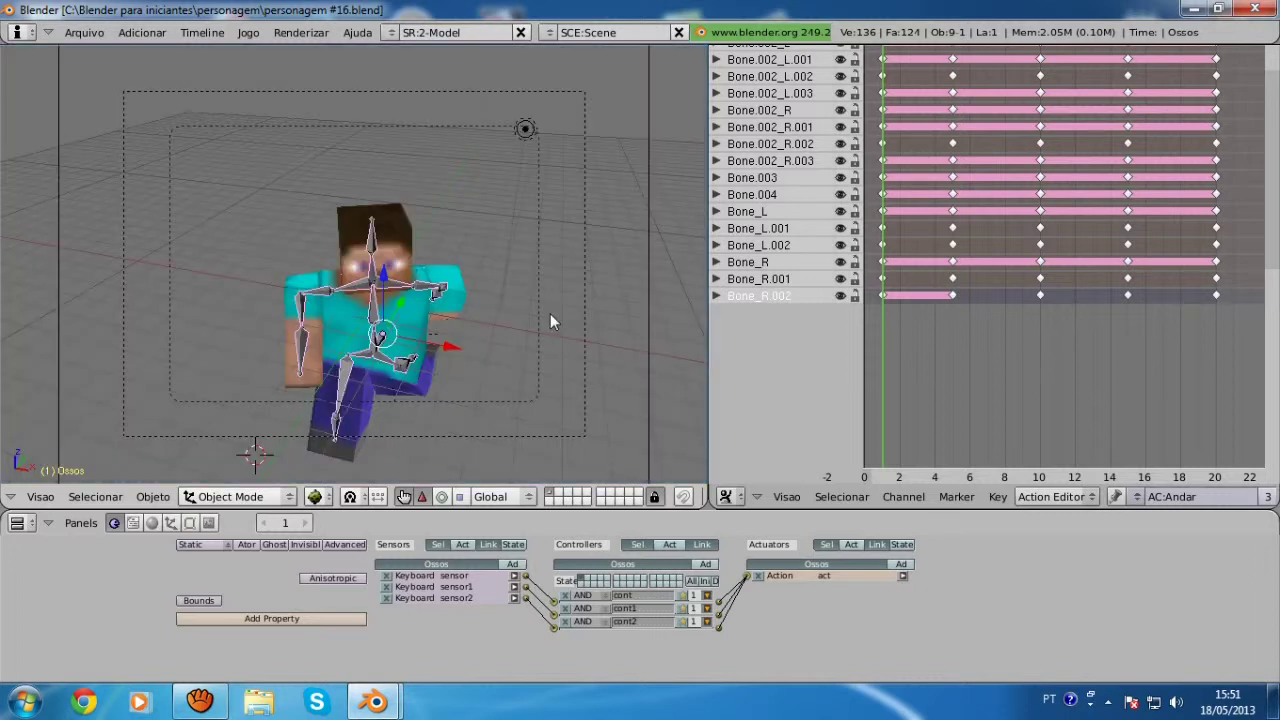
middle_click_drag(550, 313, 489, 259)
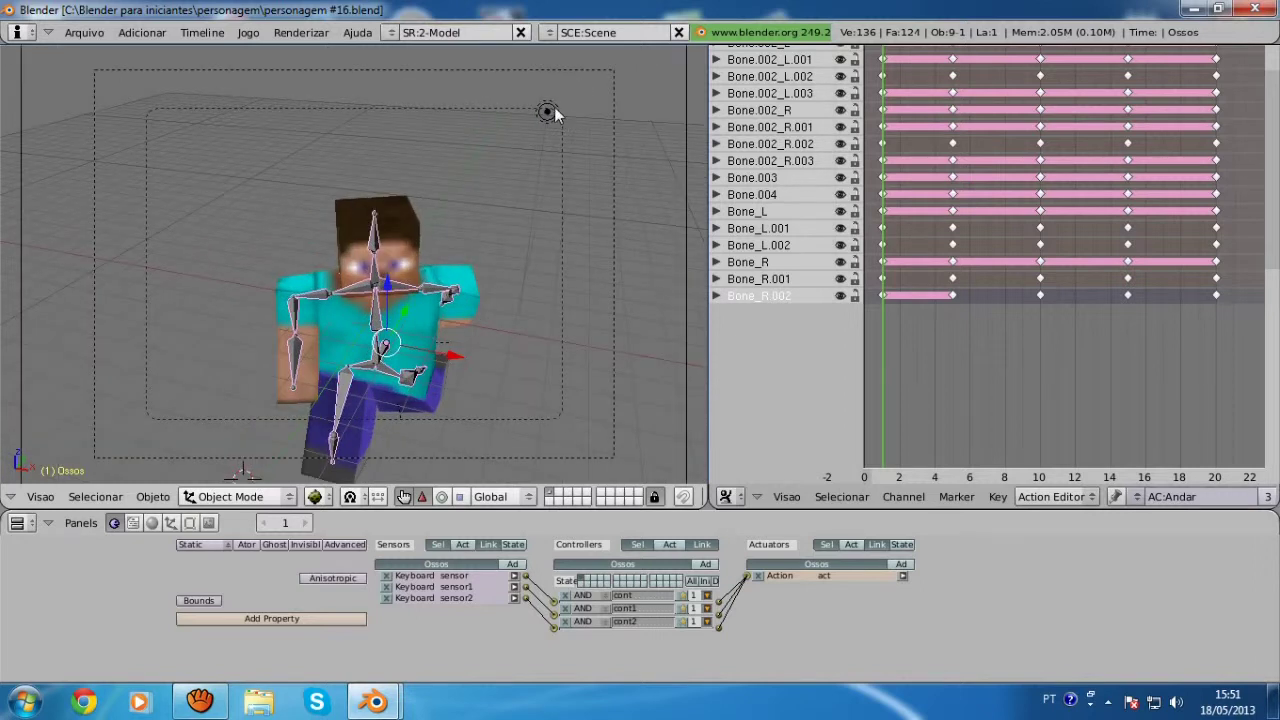
right_click(553, 108)
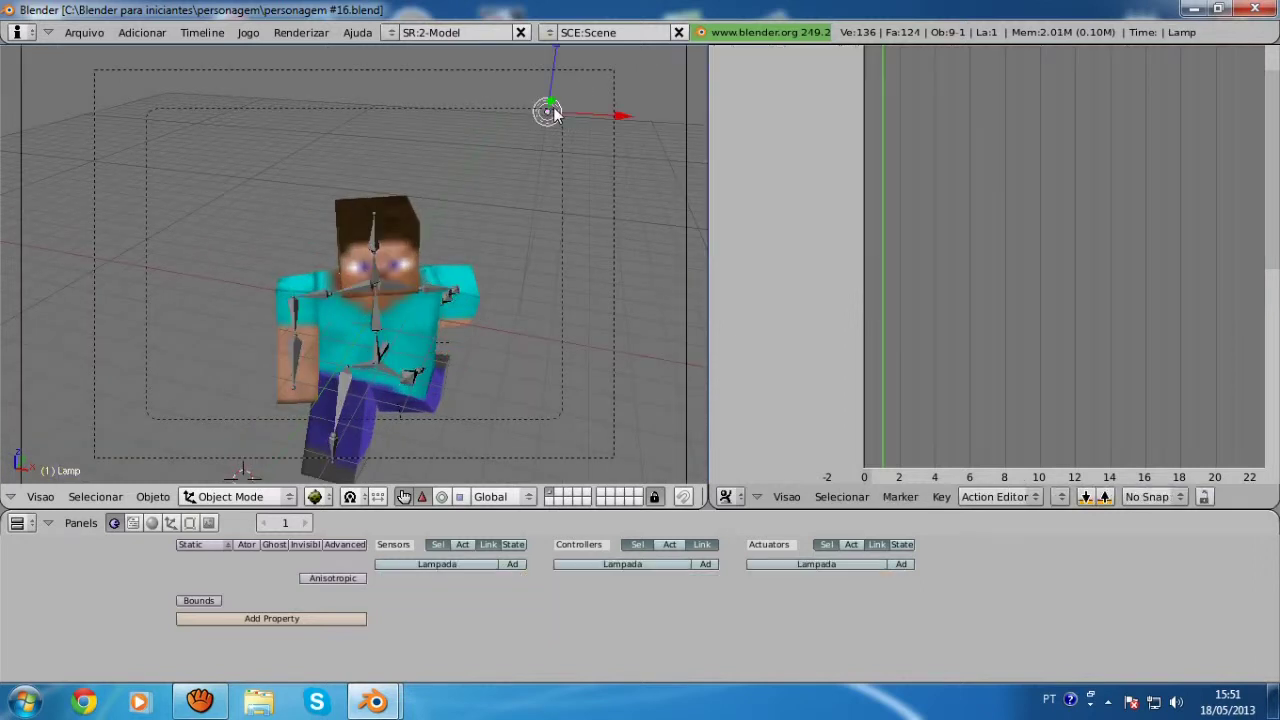
Select the camera and save the blend file over the existing one.
right_click(380, 257)
scroll(560, 232, "down", 1)
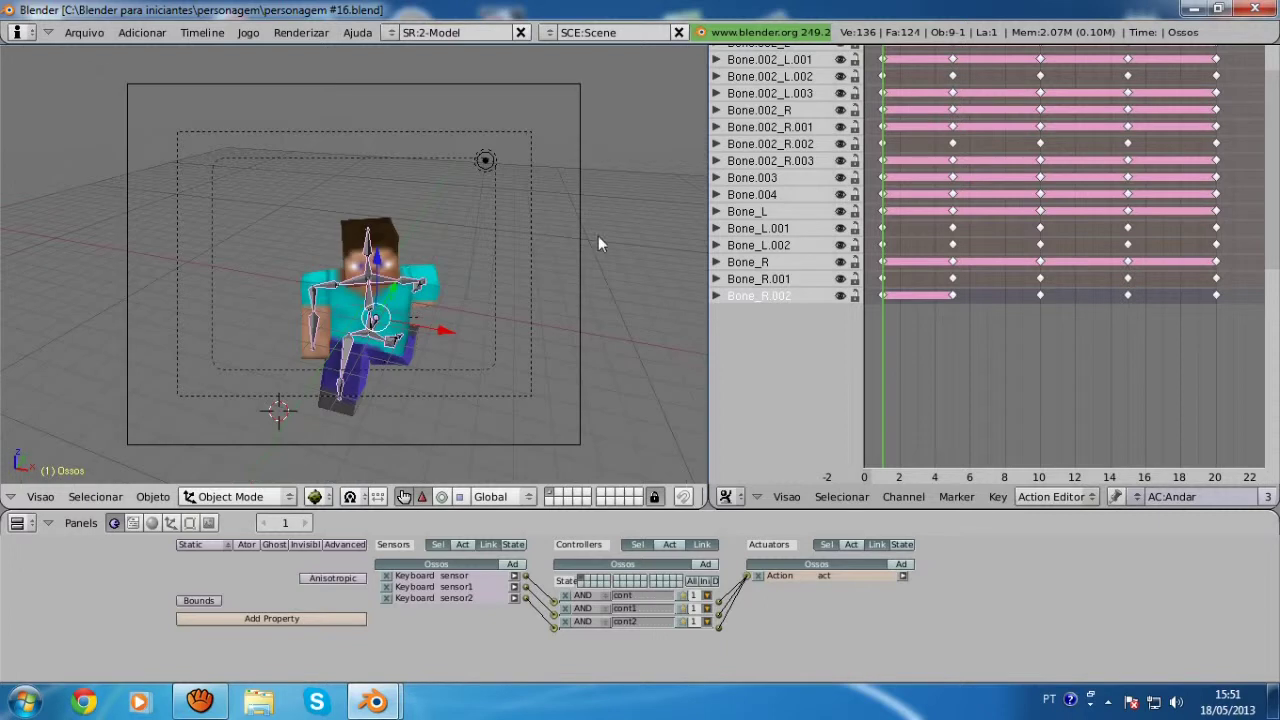
right_click(586, 238)
scroll(520, 265, "up", 1)
key("ctrl+s")
left_click(455, 292)
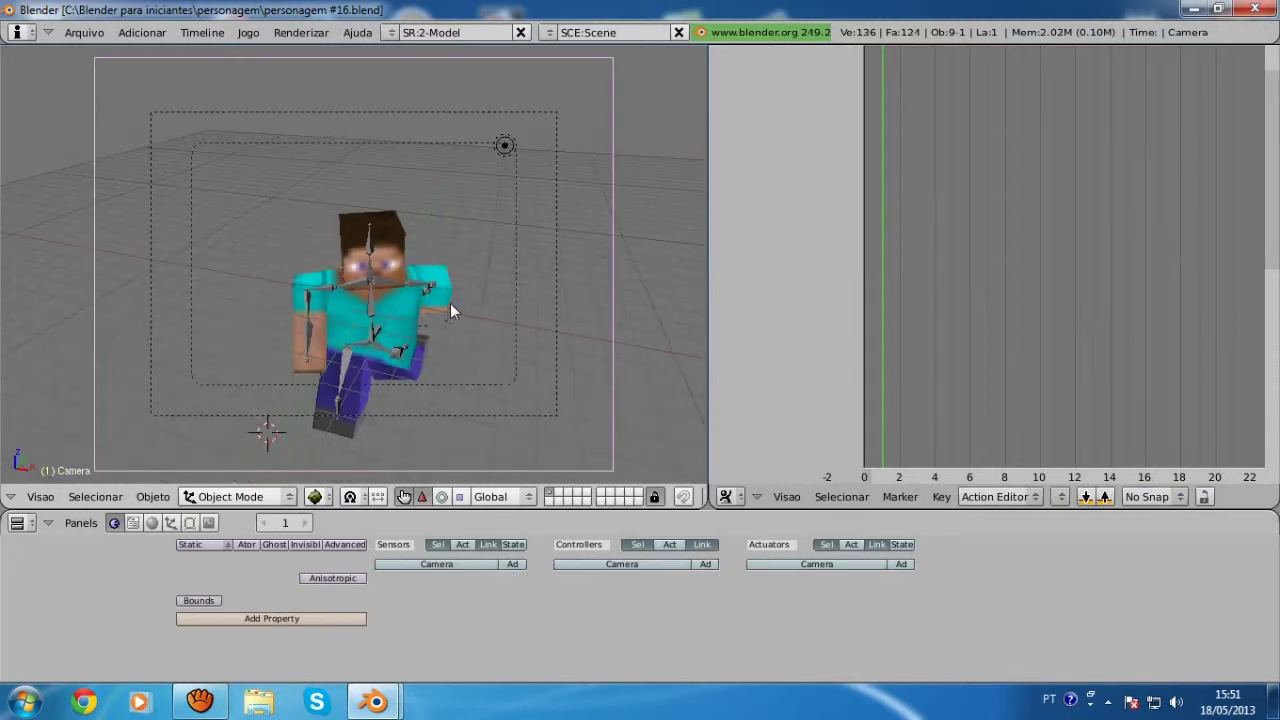
Run the game three times from the camera view, then select the armature.
key("p")
key("Escape")
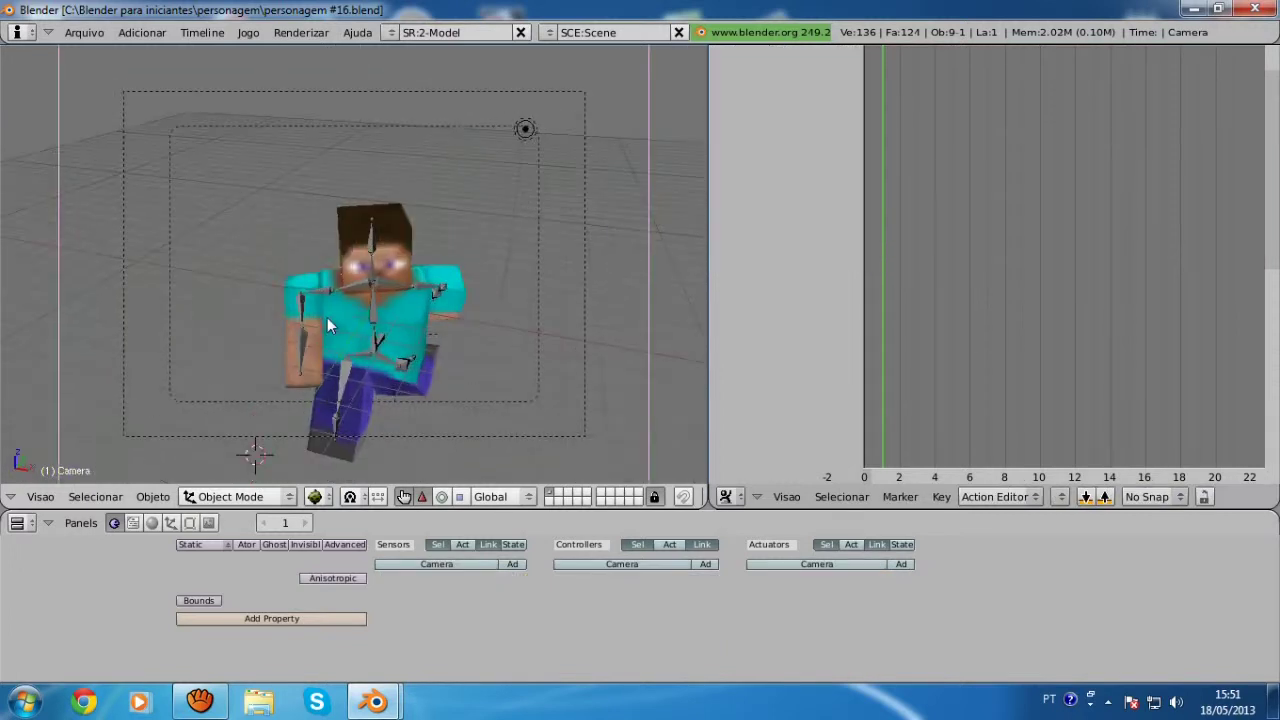
key("p")
key("Escape")
key("p")
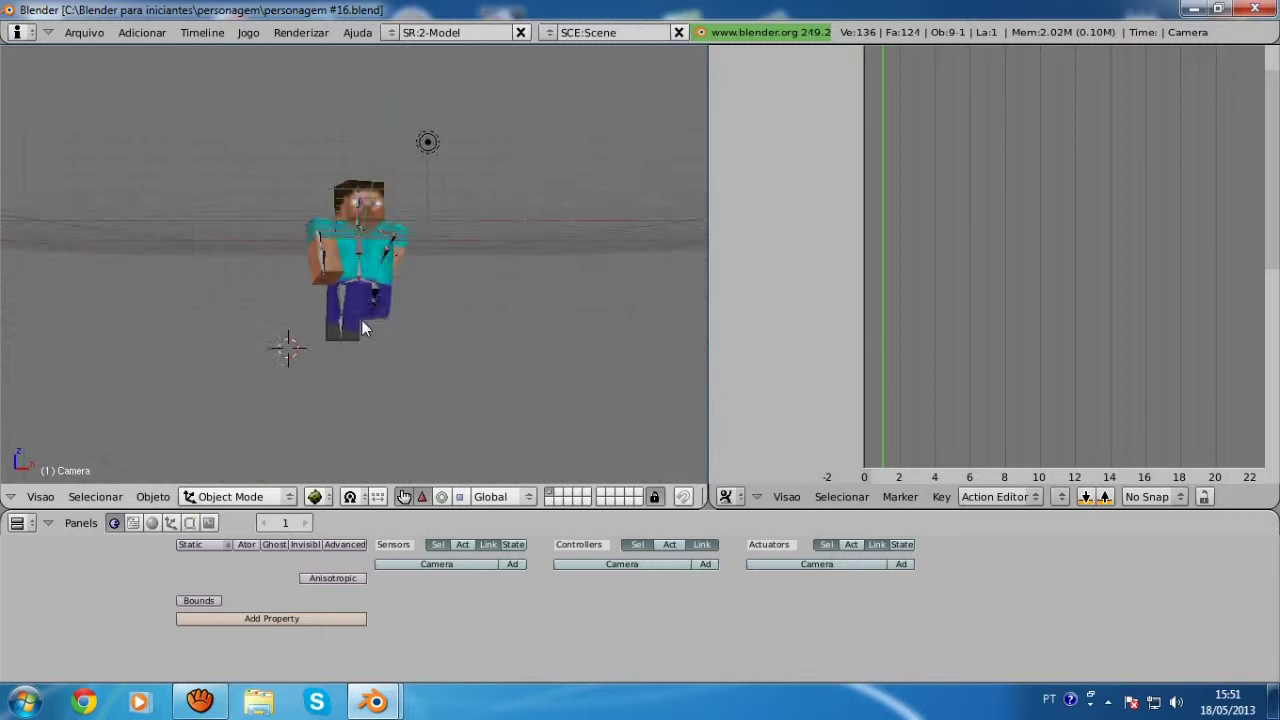
key("Escape")
scroll(363, 319, "up", 2)
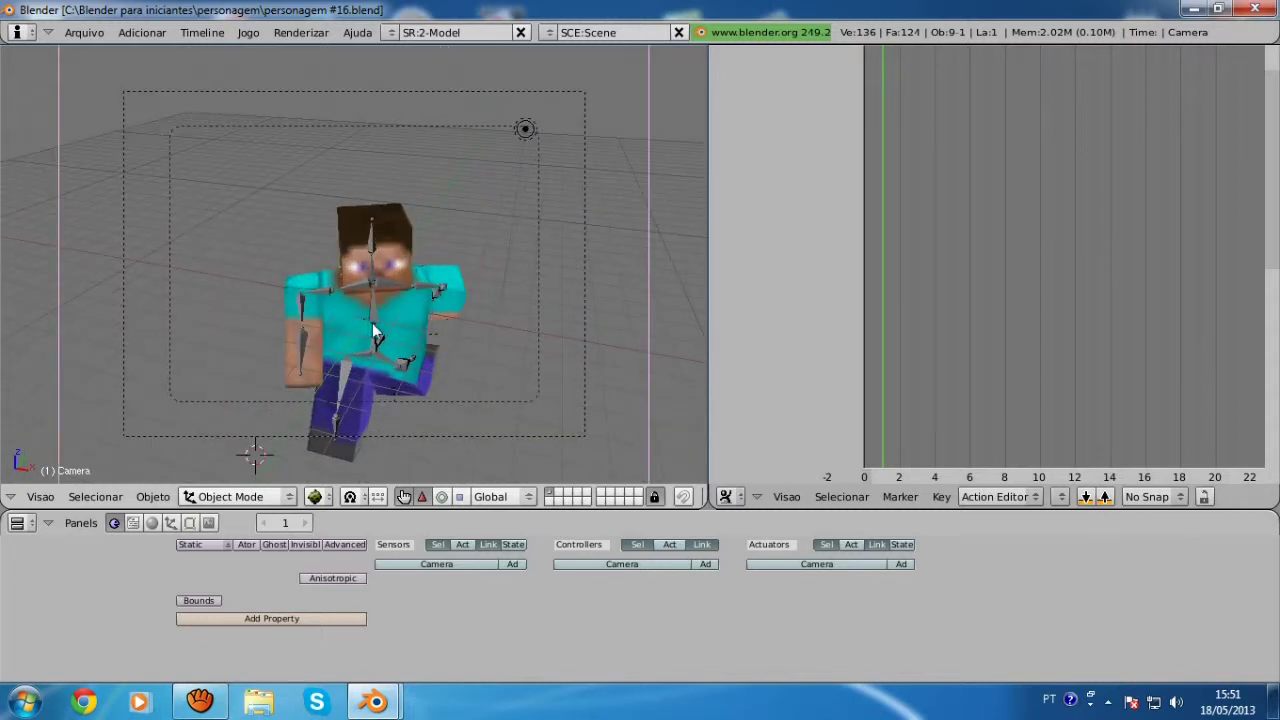
right_click(373, 325)
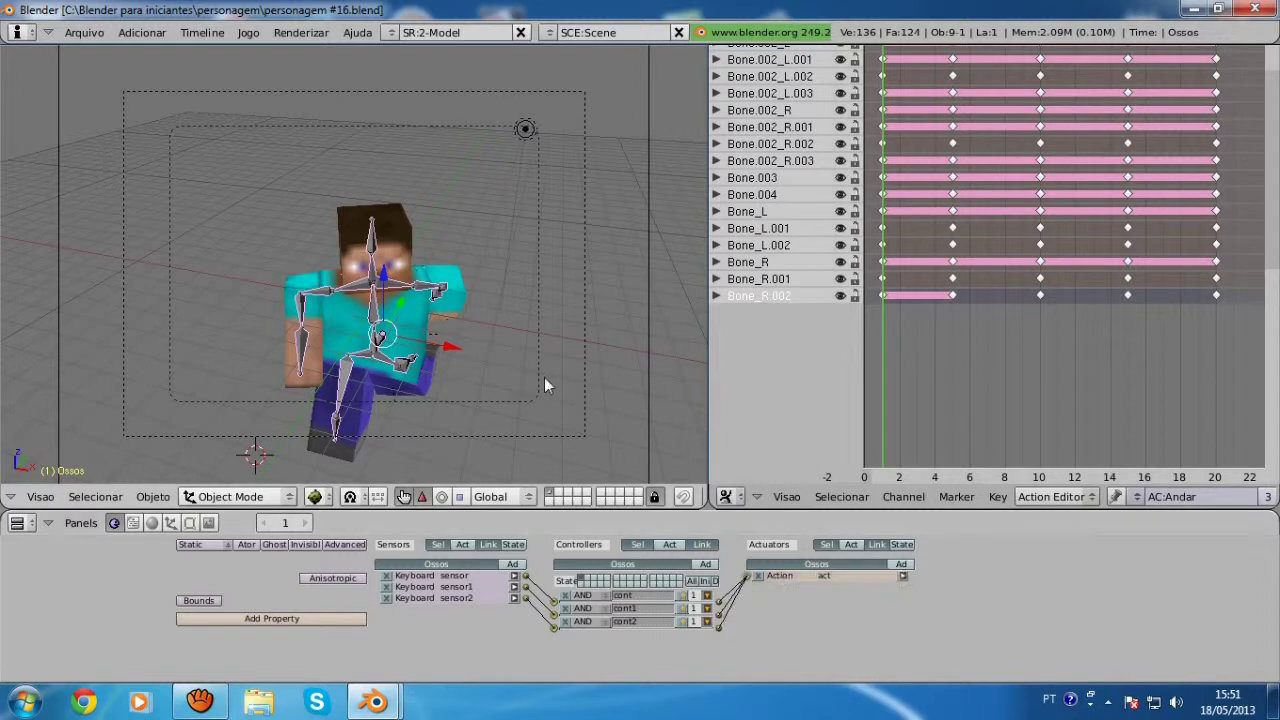
scroll(515, 372, "up", 2)
key("alt+a")
key("Escape")
key("p")
key("Escape")
key("p")
key("Escape")
key("p")
key("Escape")
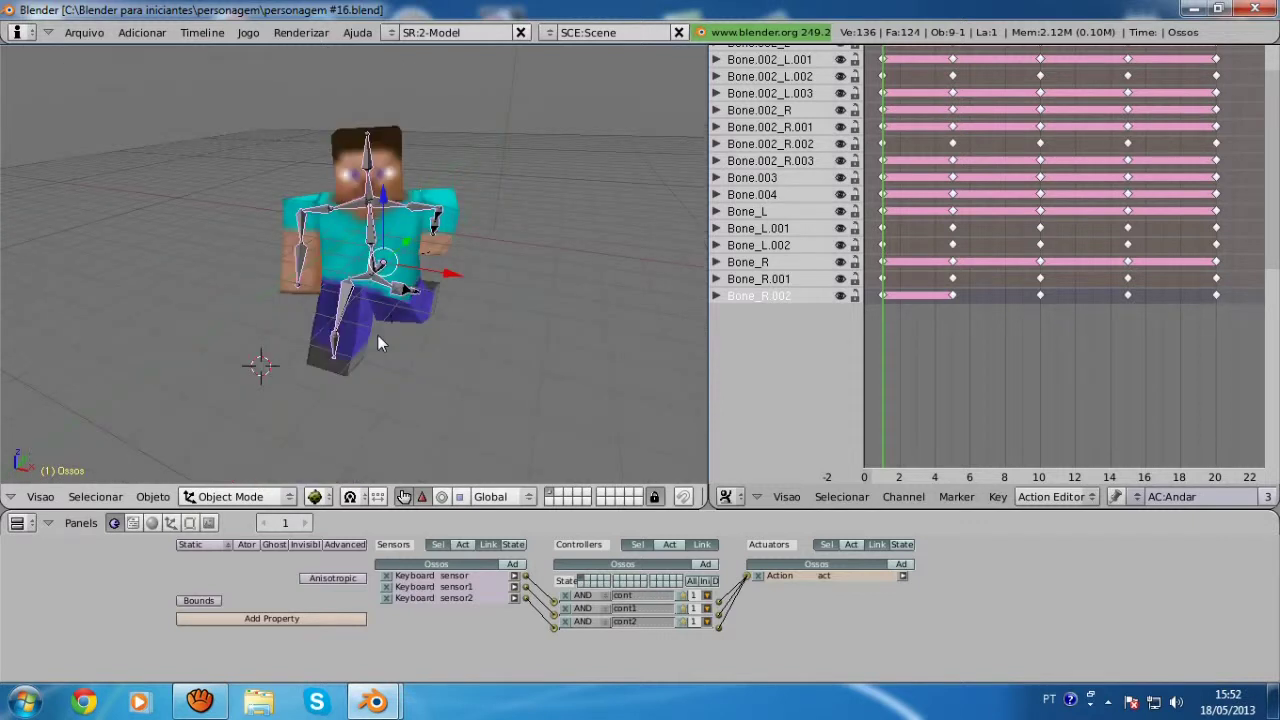
middle_click_drag(377, 334, 190, 264)
key("KP_0")
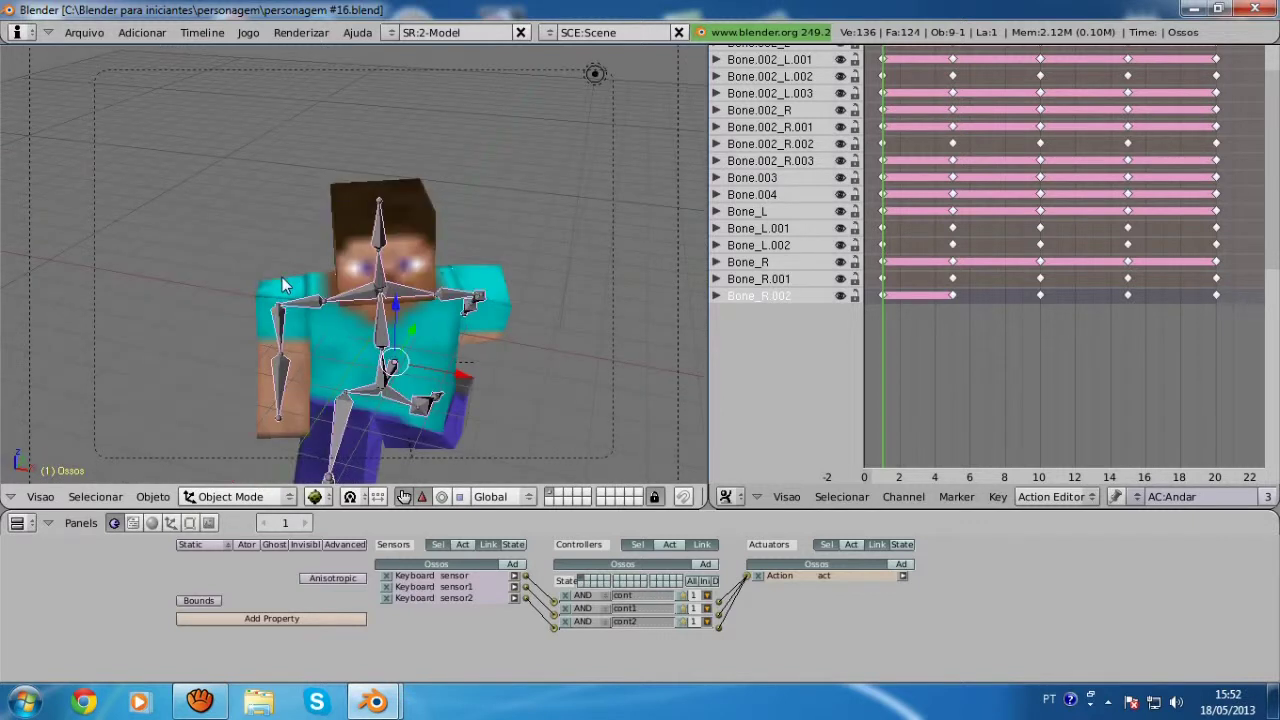
scroll(282, 277, "down", 3)
scroll(282, 277, "down", 1)
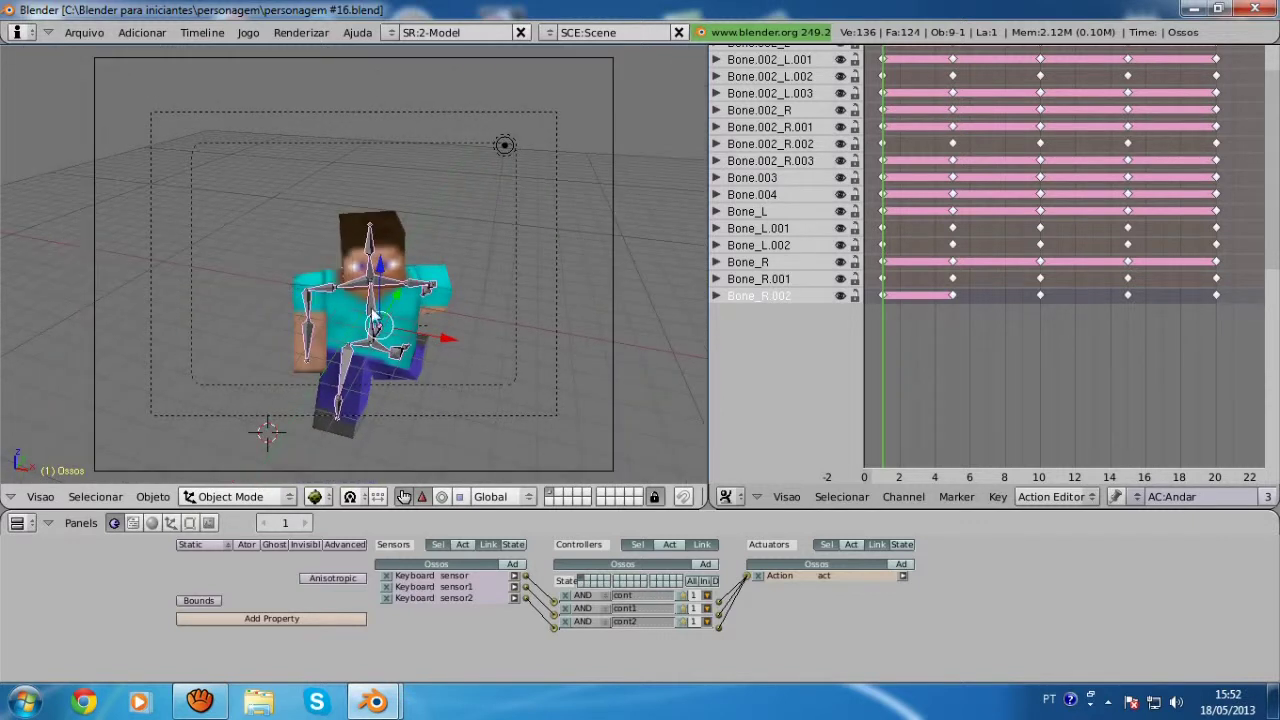